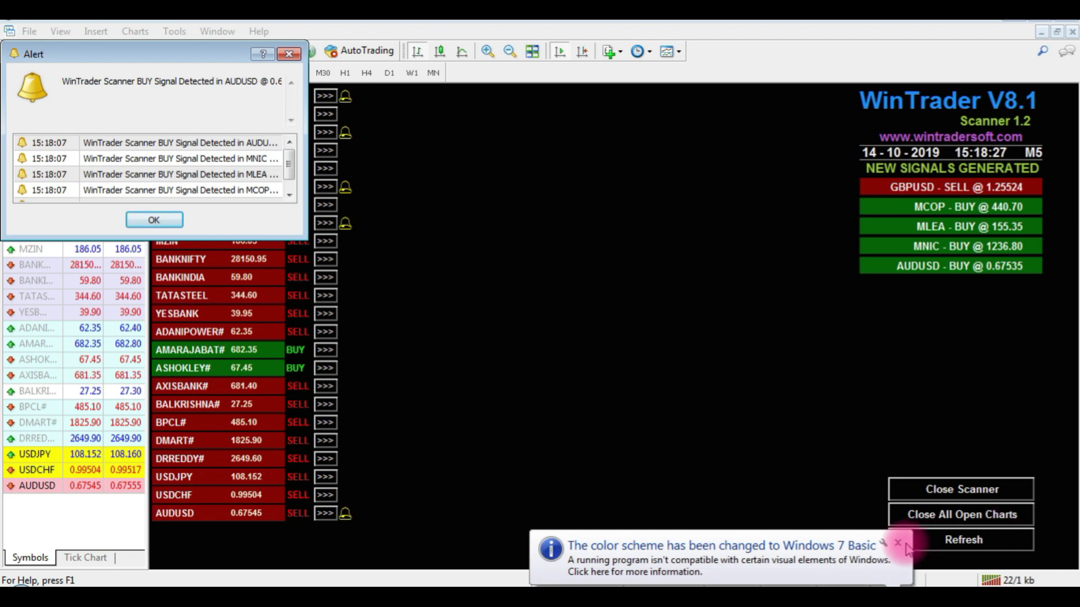
# Dismiss the desktop notifications and the scanner's signal alert, and close the scanner.
pyautogui.click(899, 544)
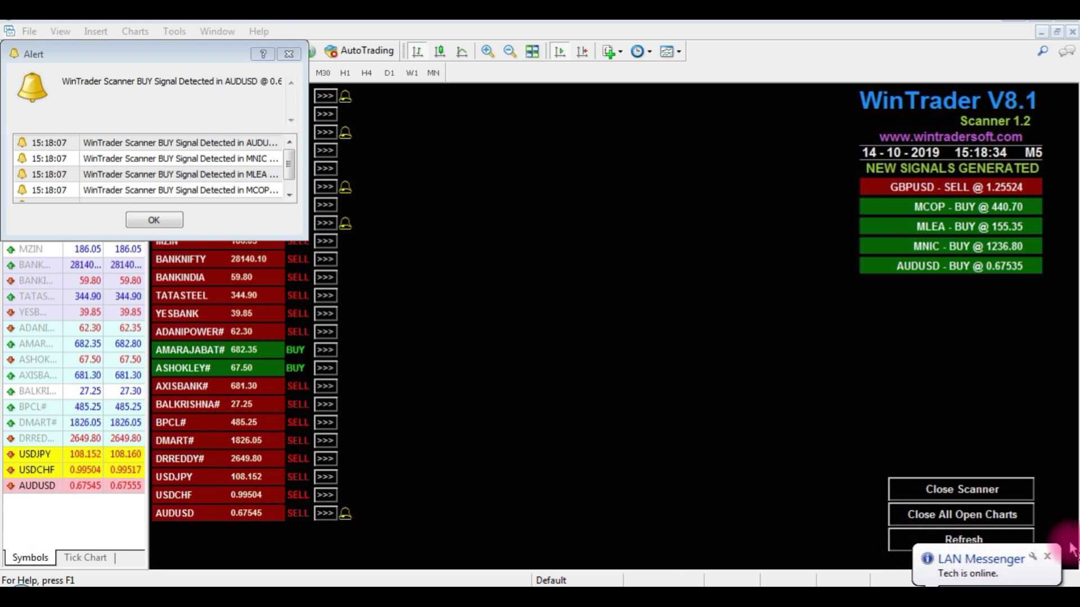
pyautogui.click(1047, 557)
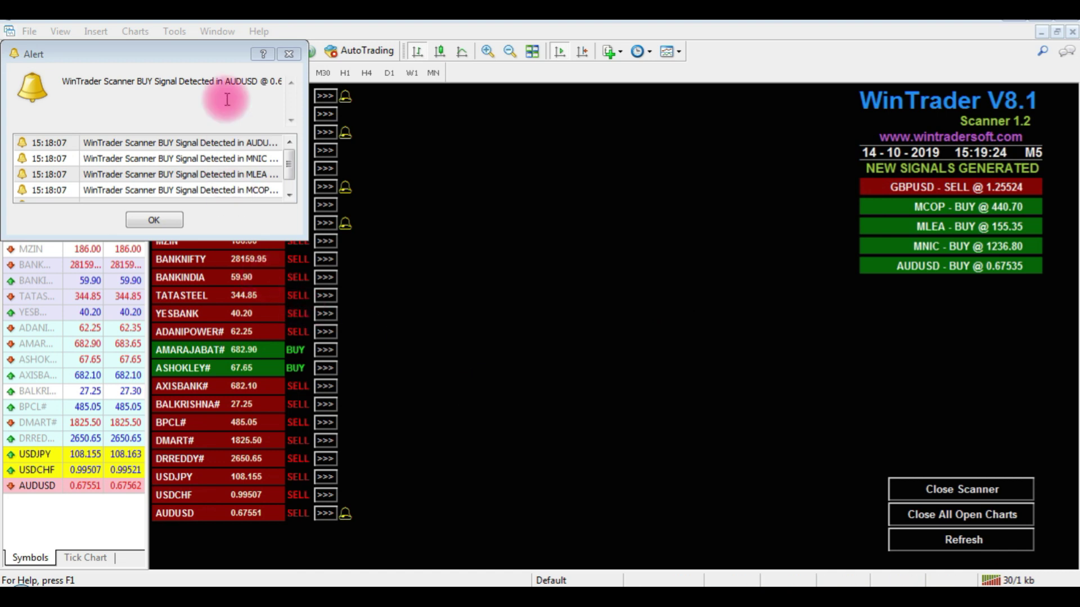
pyautogui.moveTo(181, 53); pyautogui.dragTo(252, 191)
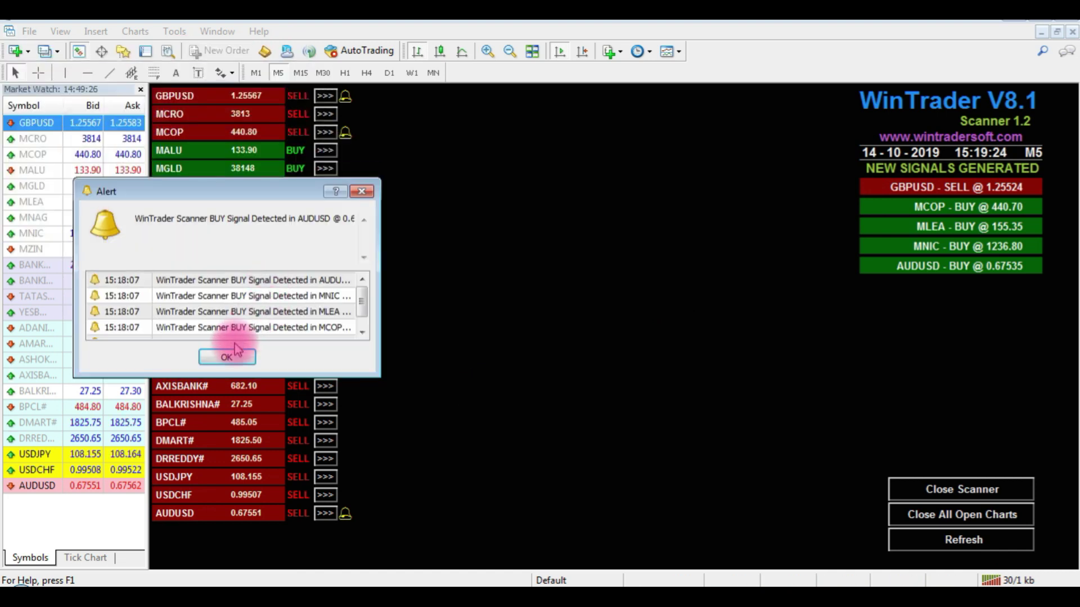
pyautogui.click(227, 358)
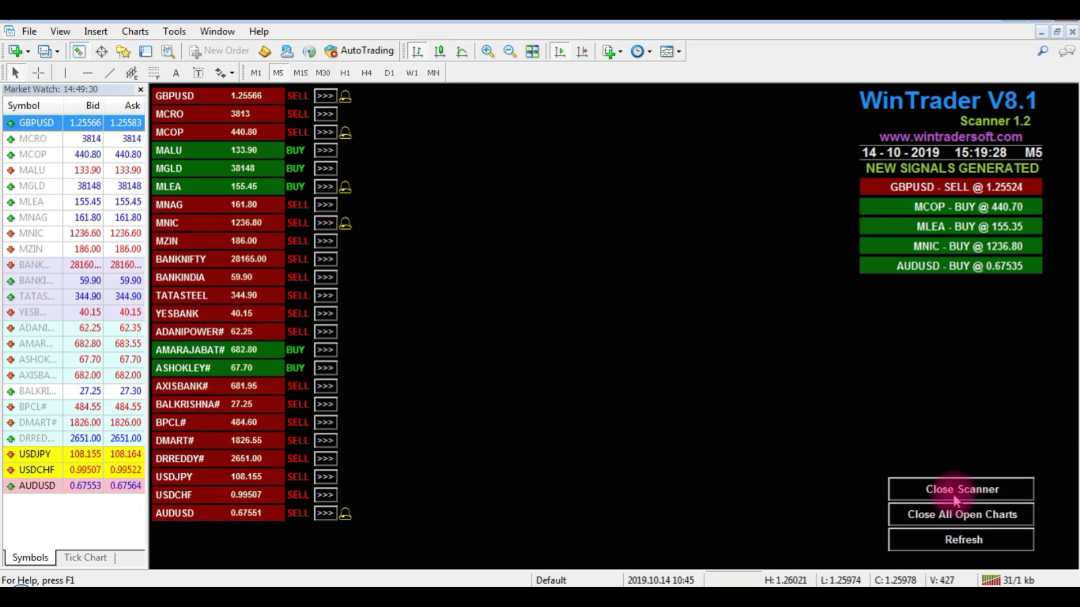
pyautogui.click(937, 491)
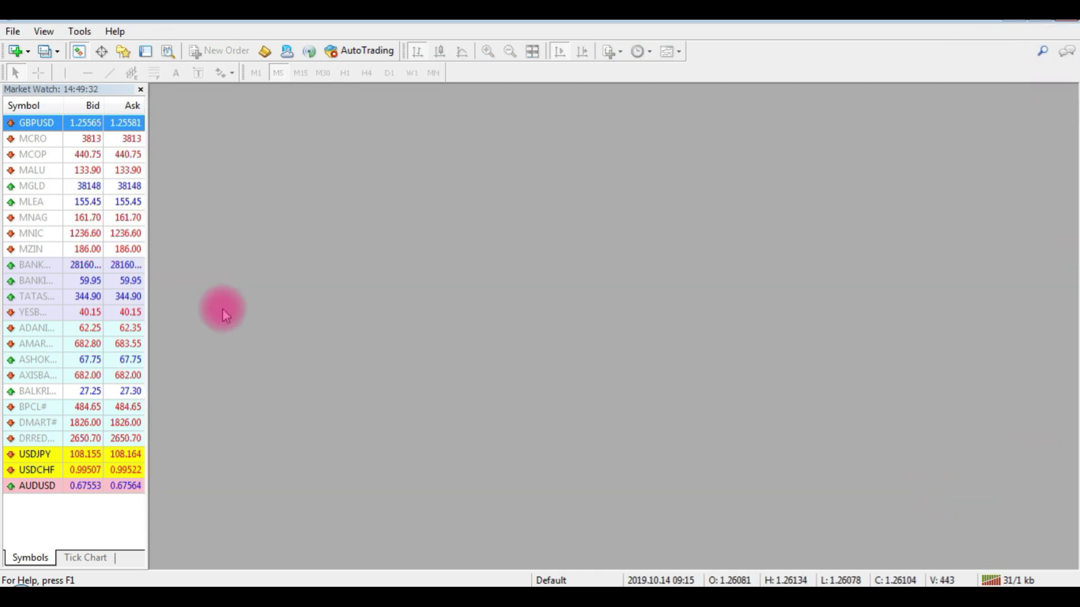
# Hide all symbols from the Market Watch list.
pyautogui.click(18, 280)
pyautogui.rightClick(18, 279)
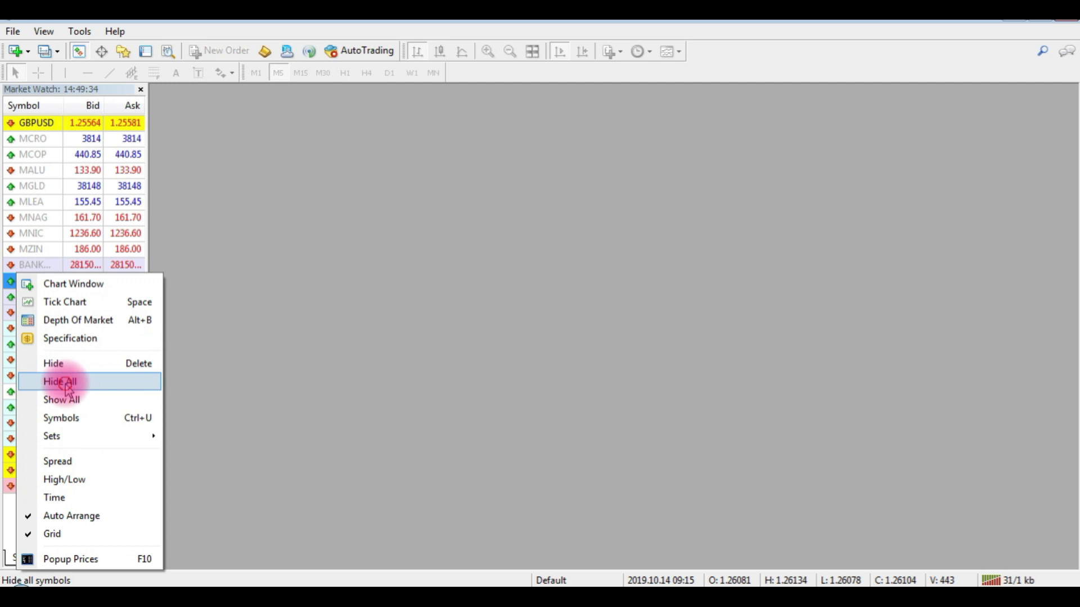
pyautogui.click(52, 258)
pyautogui.rightClick(51, 252)
pyautogui.click(157, 374)
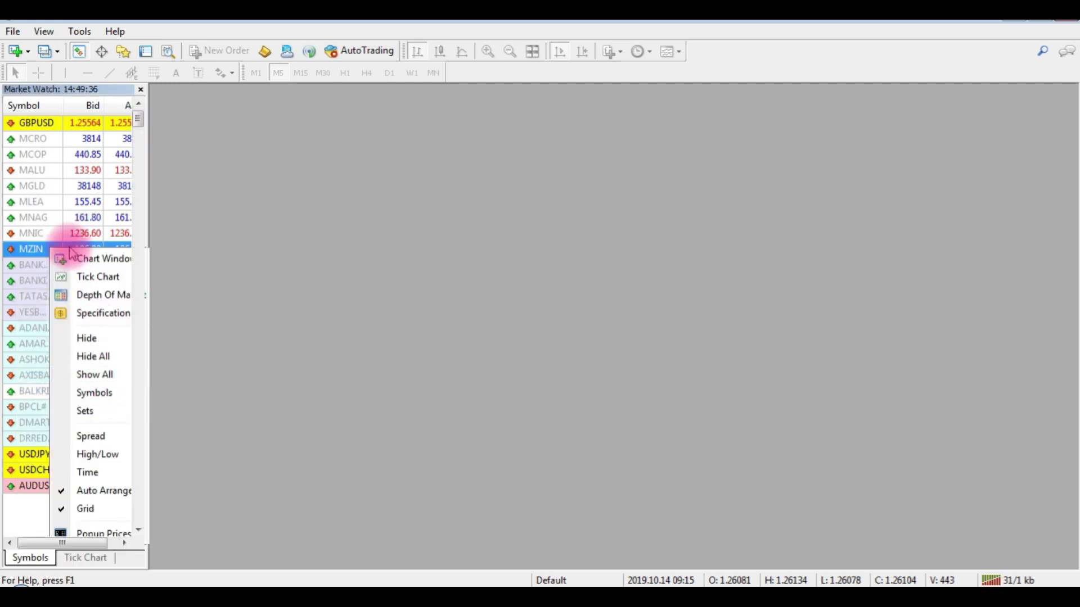
pyautogui.rightClick(59, 202)
pyautogui.click(141, 306)
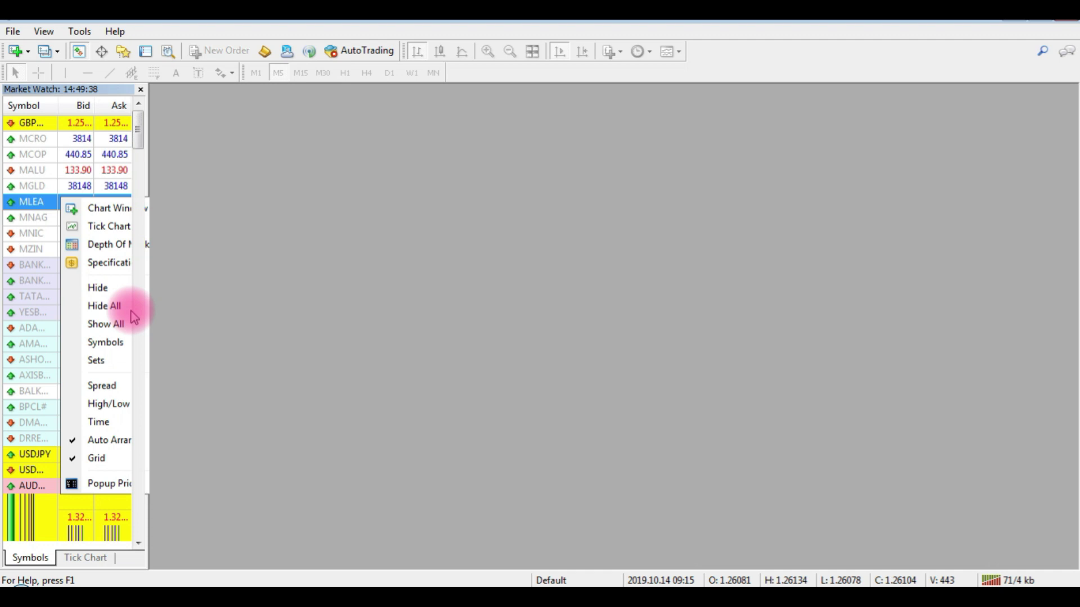
pyautogui.click(133, 308)
pyautogui.rightClick(89, 271)
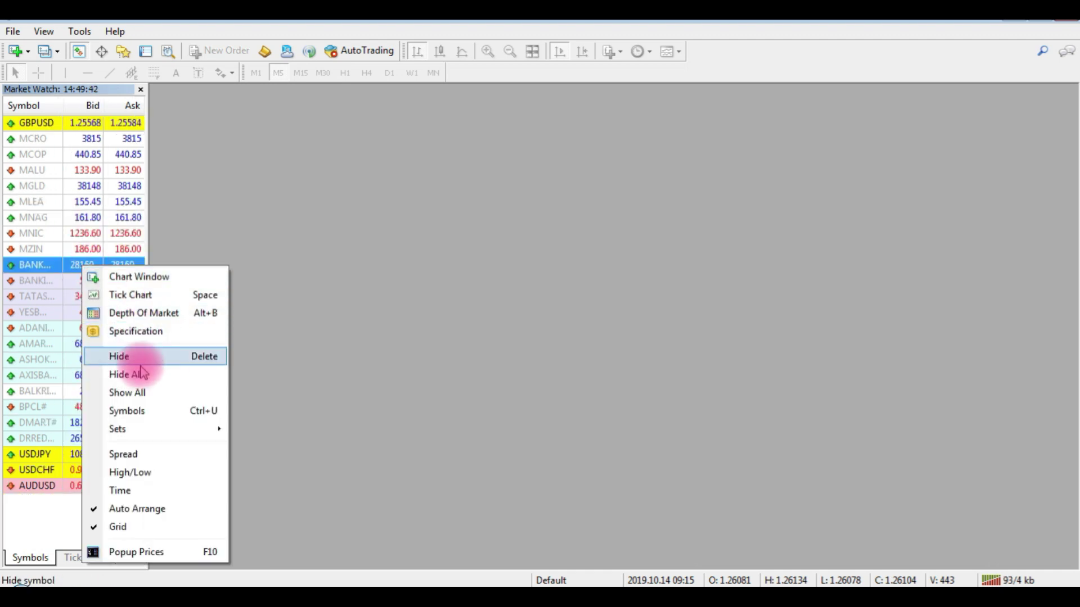
pyautogui.click(138, 373)
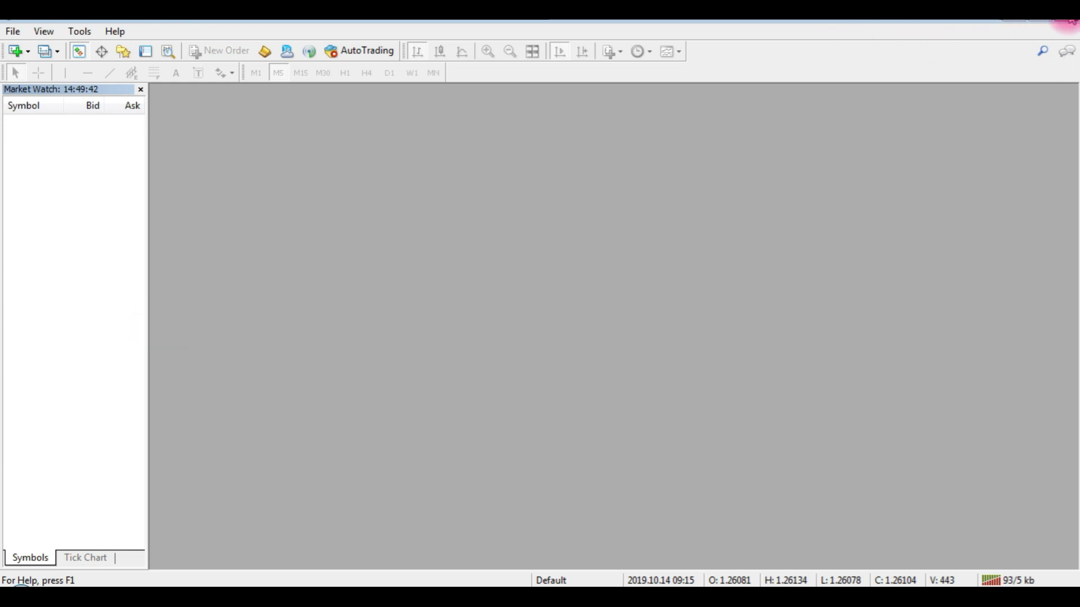
# Close and relaunch WinTrader from the desktop, and hide all of its default symbols in Market Watch.
pyautogui.click(1068, 23)
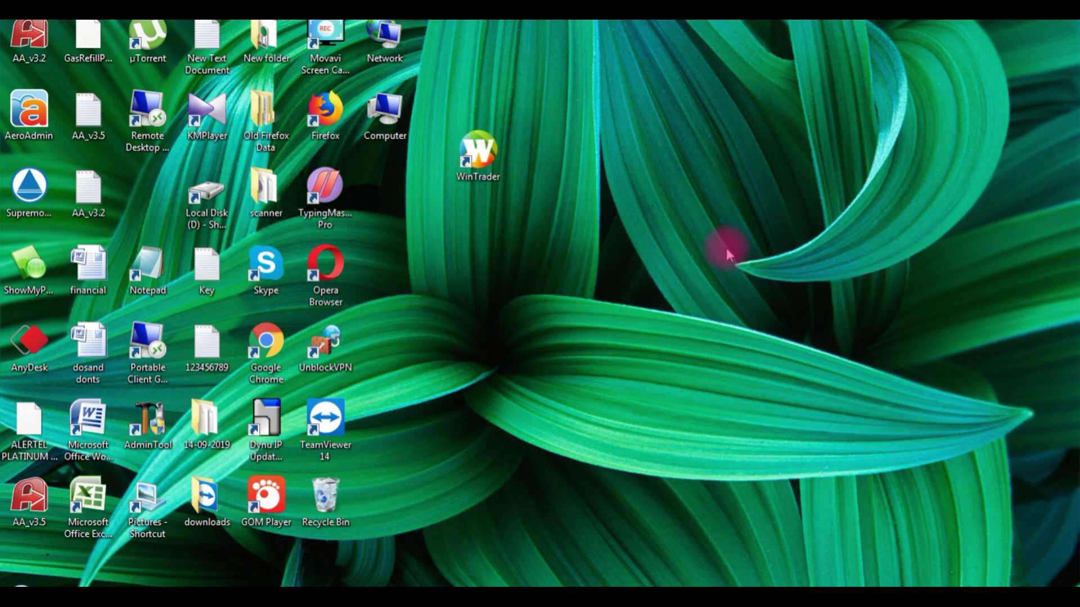
pyautogui.doubleClick(485, 159)
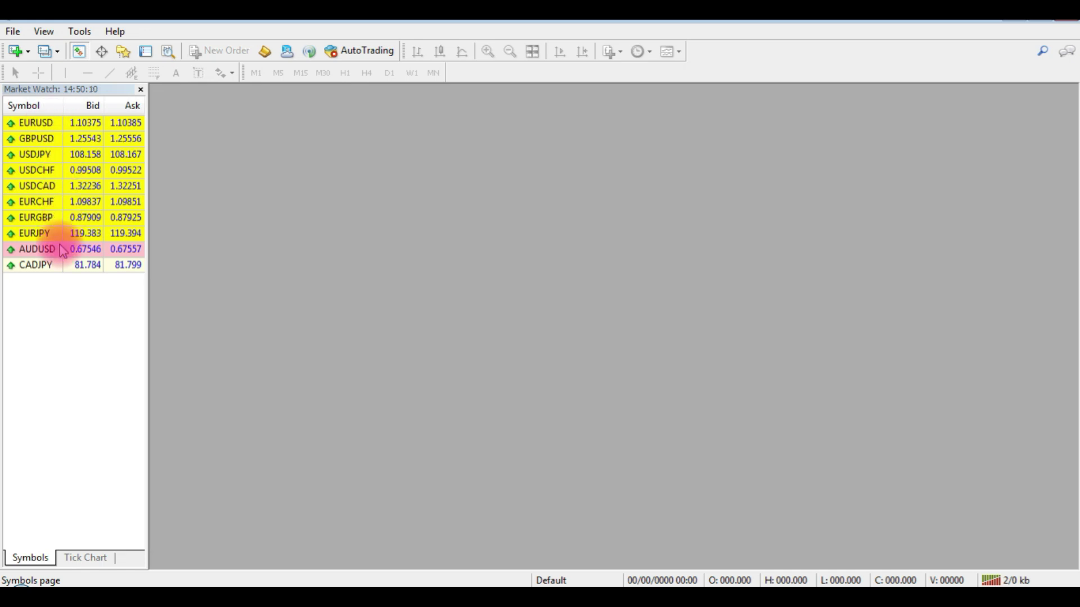
pyautogui.moveTo(37, 250)
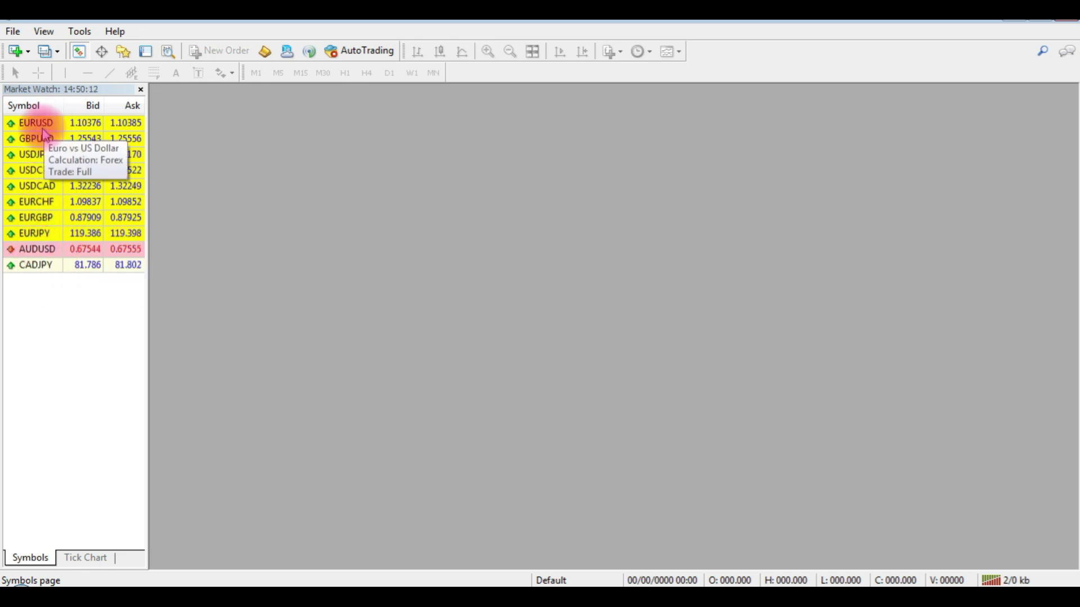
pyautogui.rightClick(34, 171)
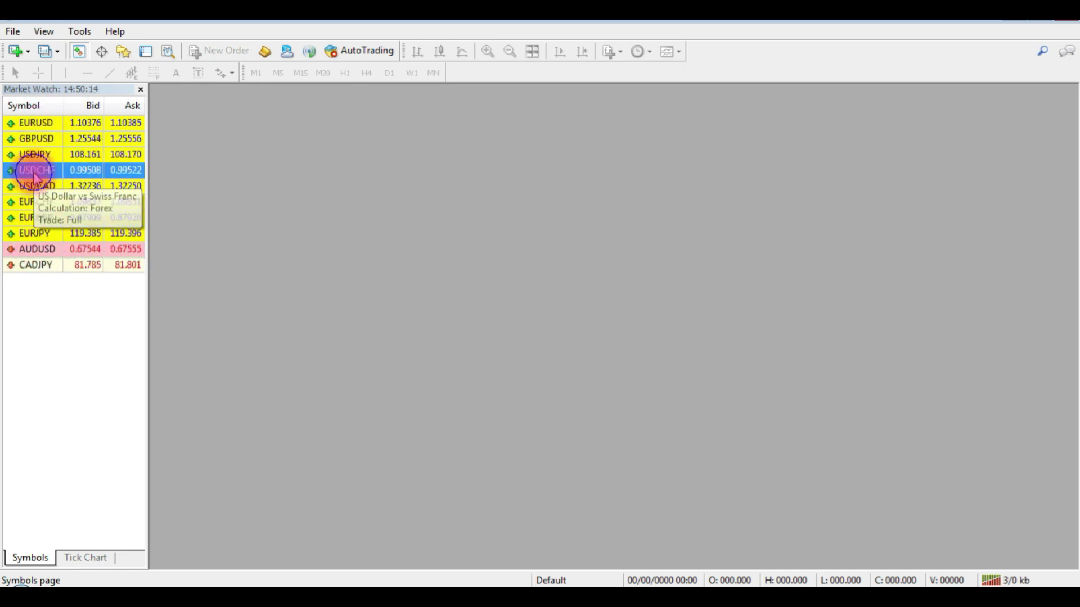
pyautogui.click(93, 287)
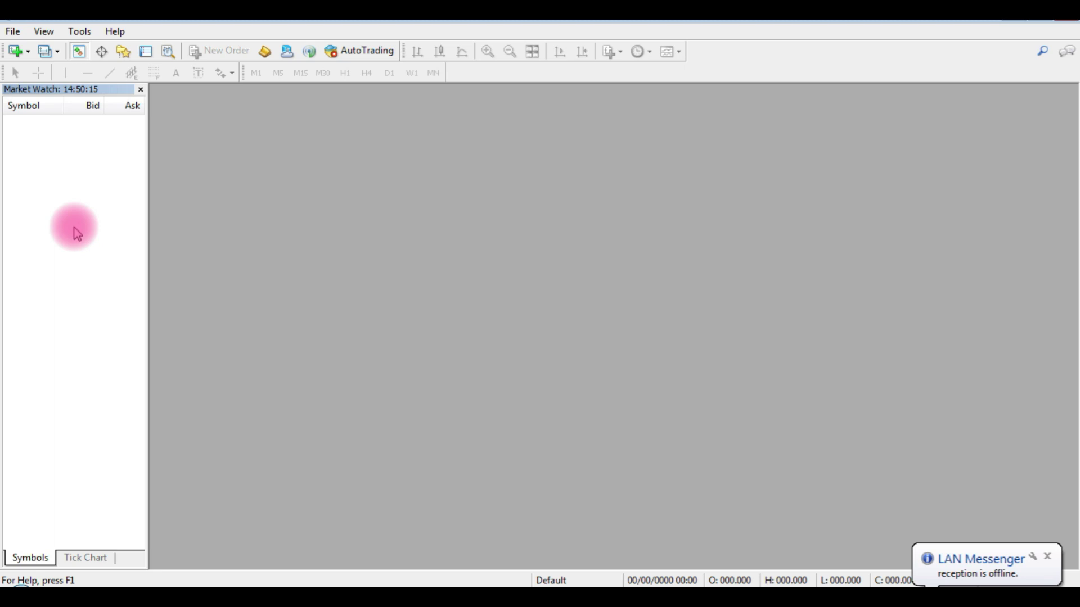
pyautogui.click(1049, 558)
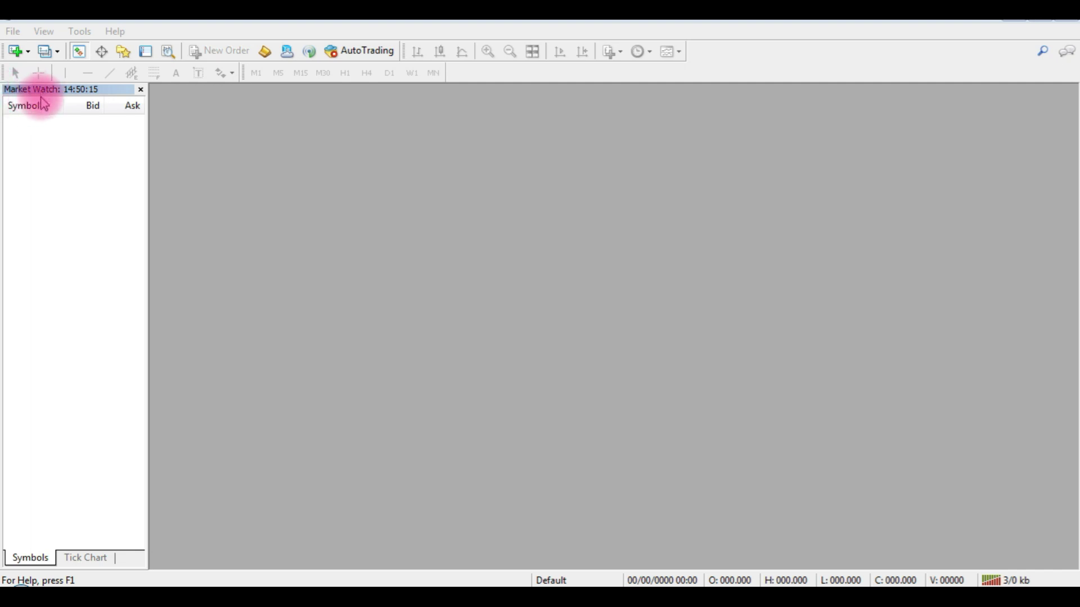
pyautogui.rightClick(56, 179)
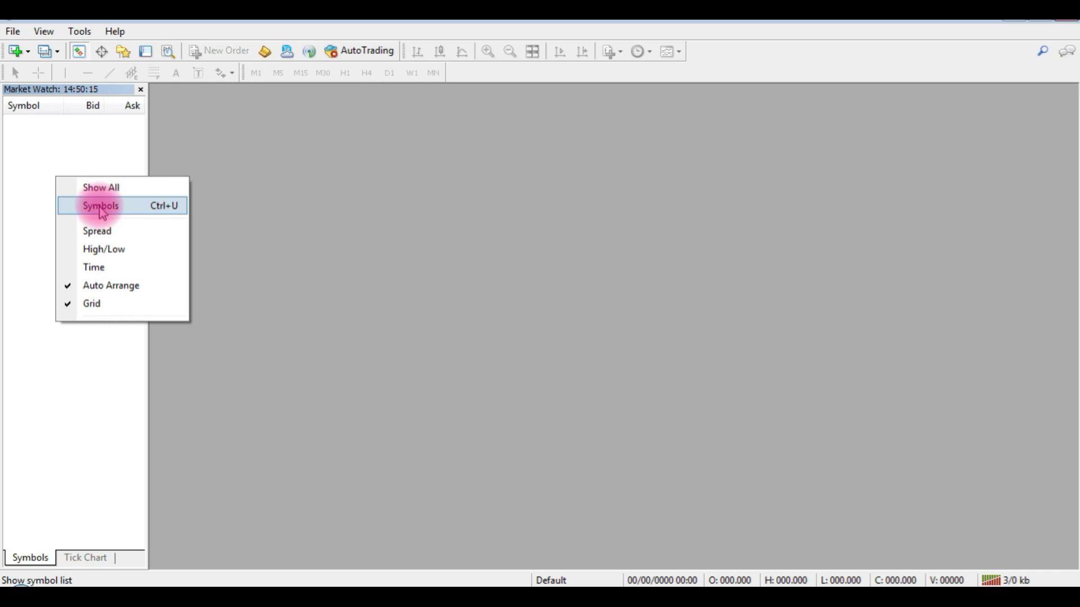
pyautogui.click(103, 207)
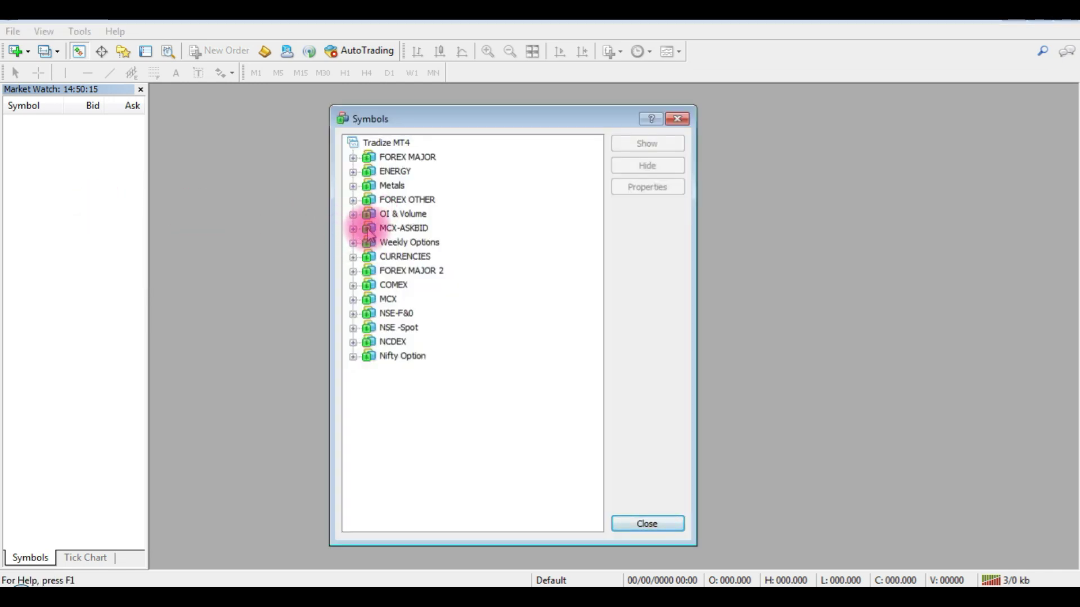
pyautogui.click(678, 119)
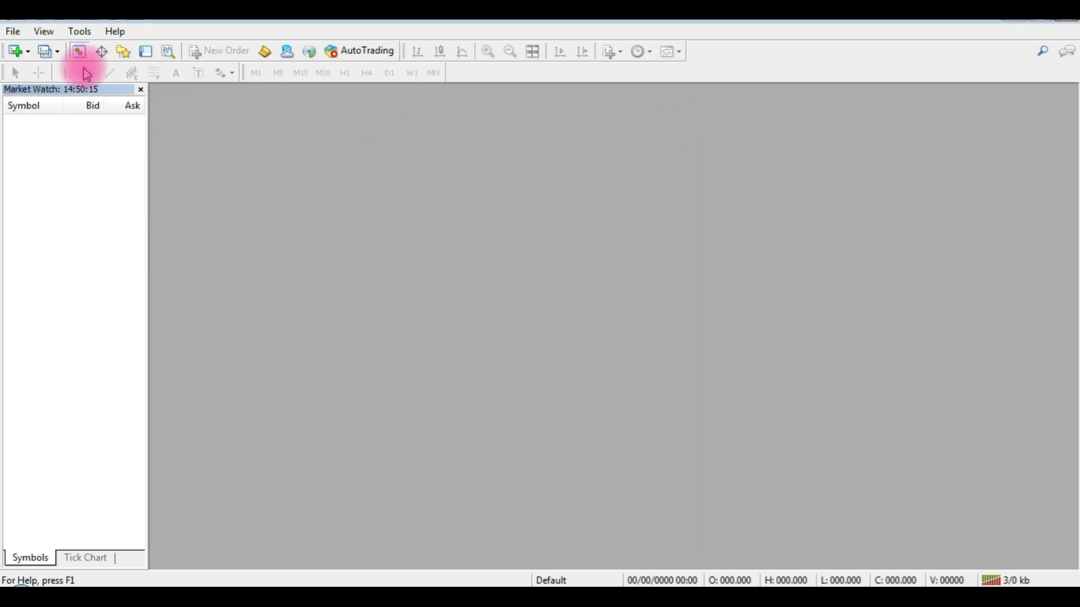
pyautogui.click(43, 31)
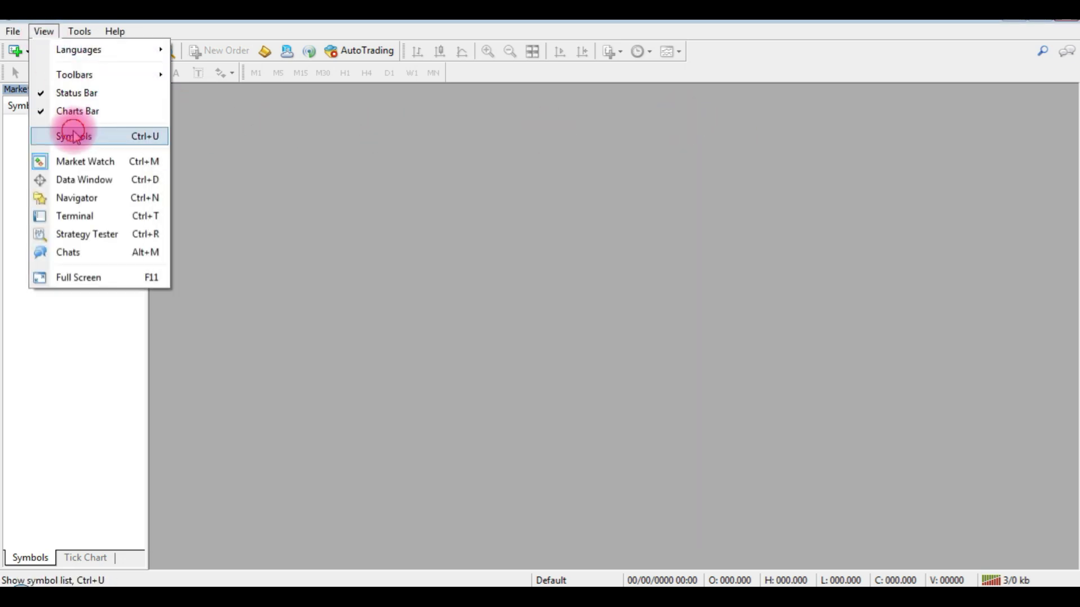
pyautogui.click(75, 137)
pyautogui.click(677, 120)
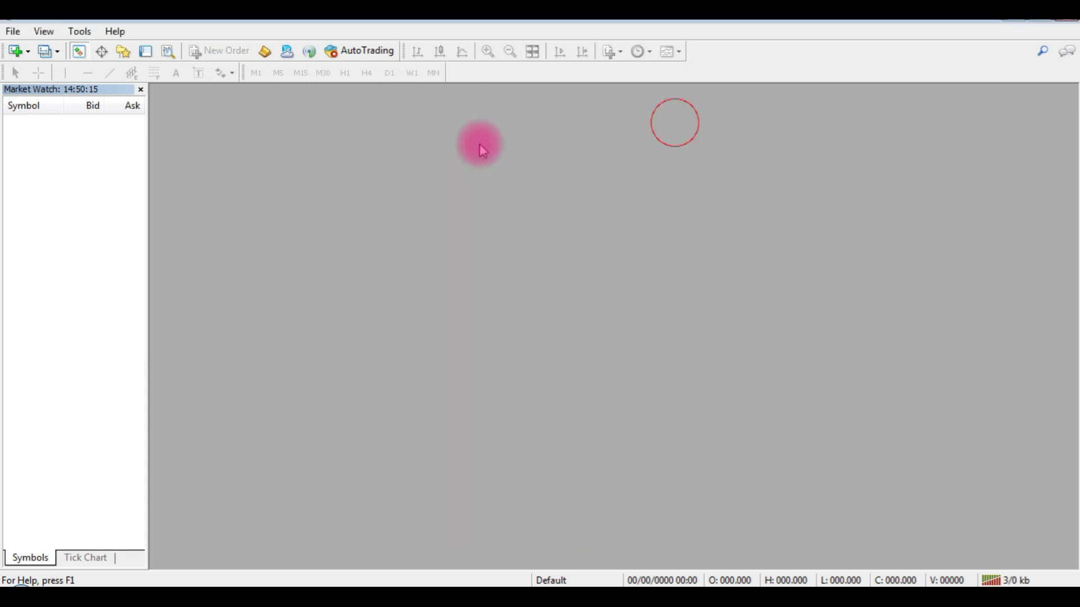
# Add GBPUSD from the FOREX MAJOR group of the symbol list to Market Watch and collapse the group.
pyautogui.rightClick(28, 161)
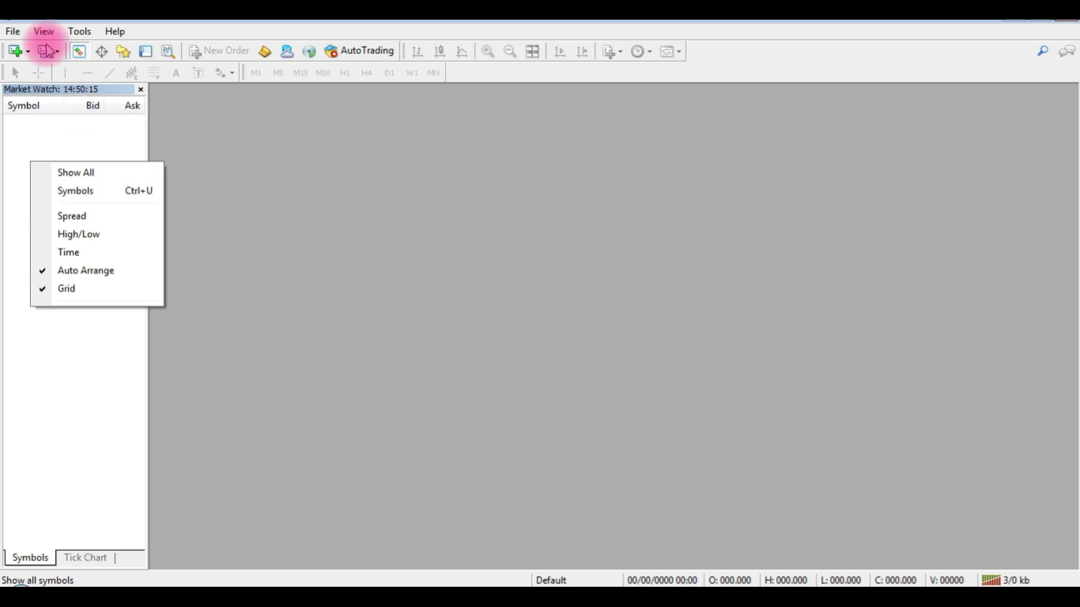
pyautogui.click(68, 195)
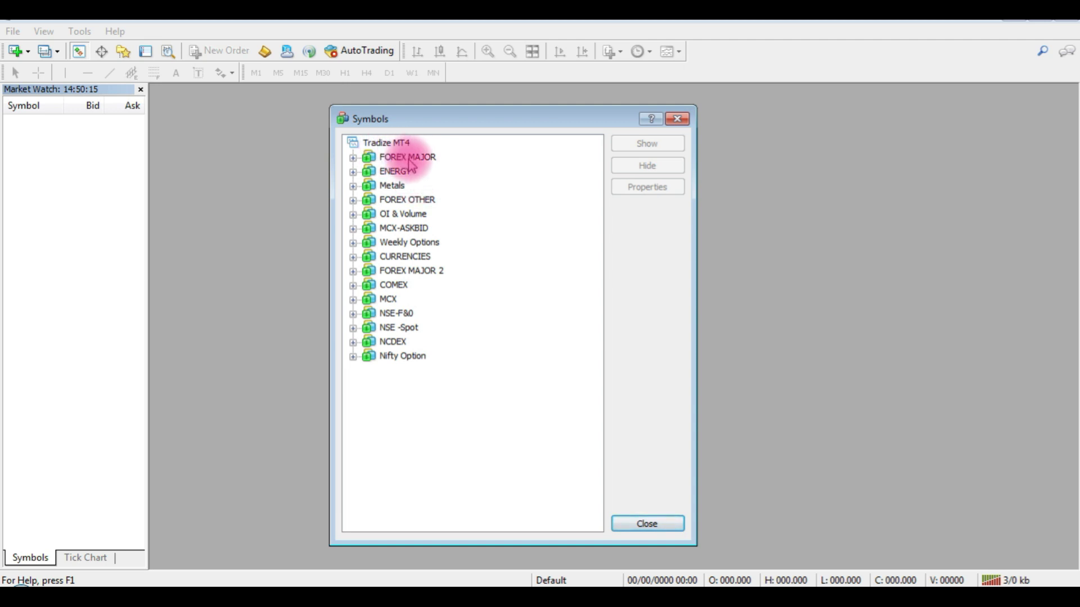
pyautogui.click(353, 158)
pyautogui.doubleClick(388, 159)
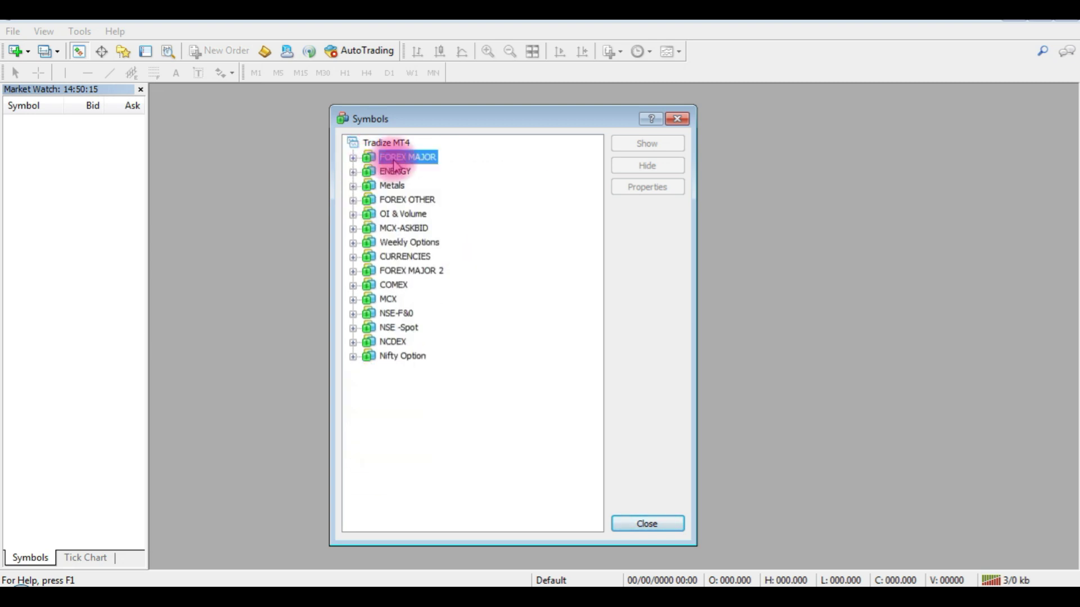
pyautogui.doubleClick(394, 160)
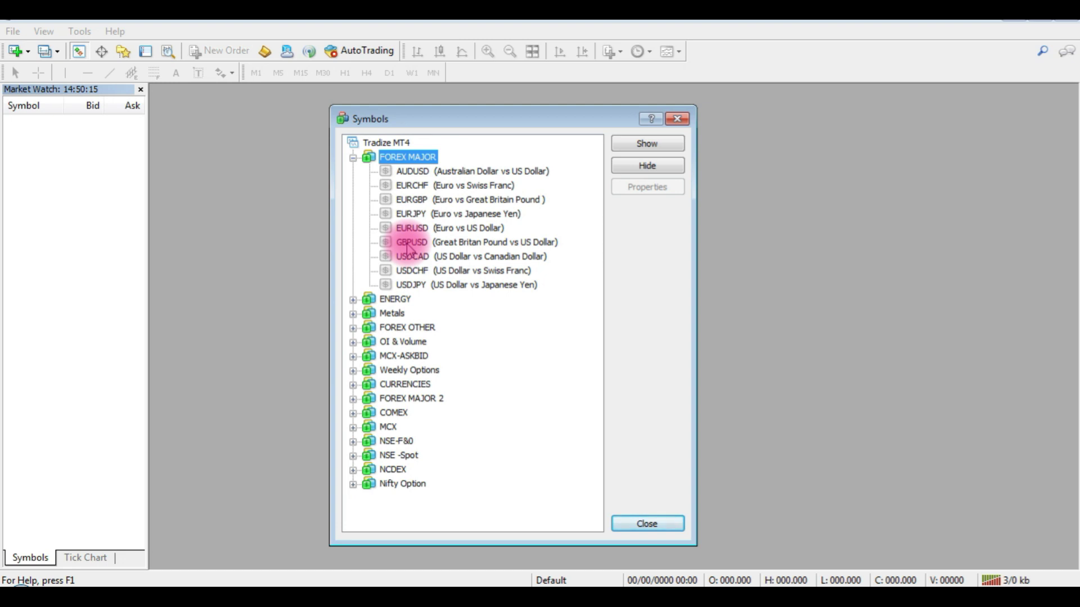
pyautogui.click(408, 247)
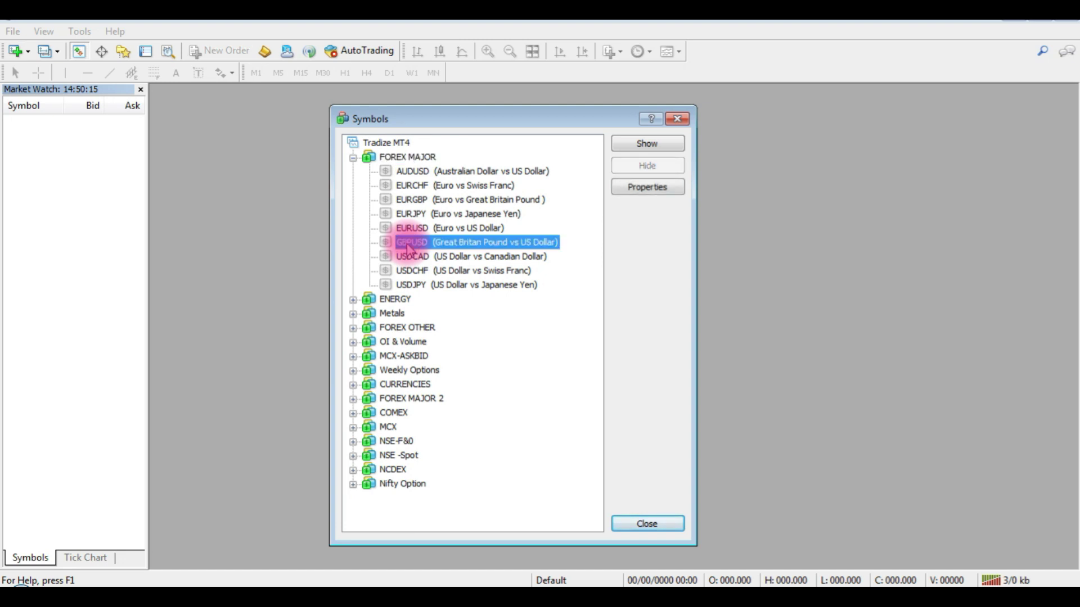
pyautogui.click(646, 144)
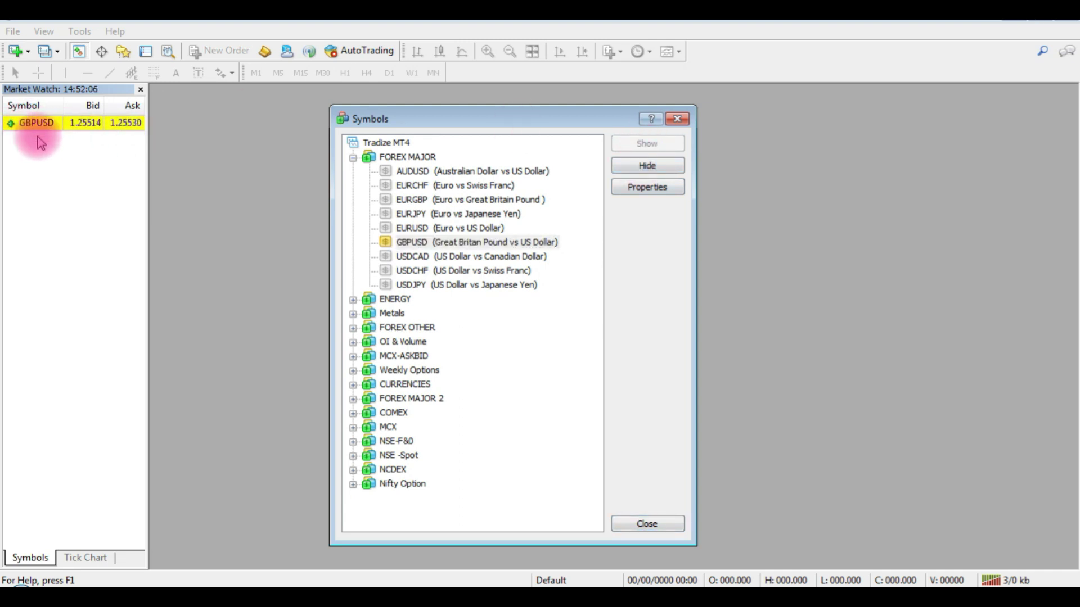
pyautogui.click(354, 160)
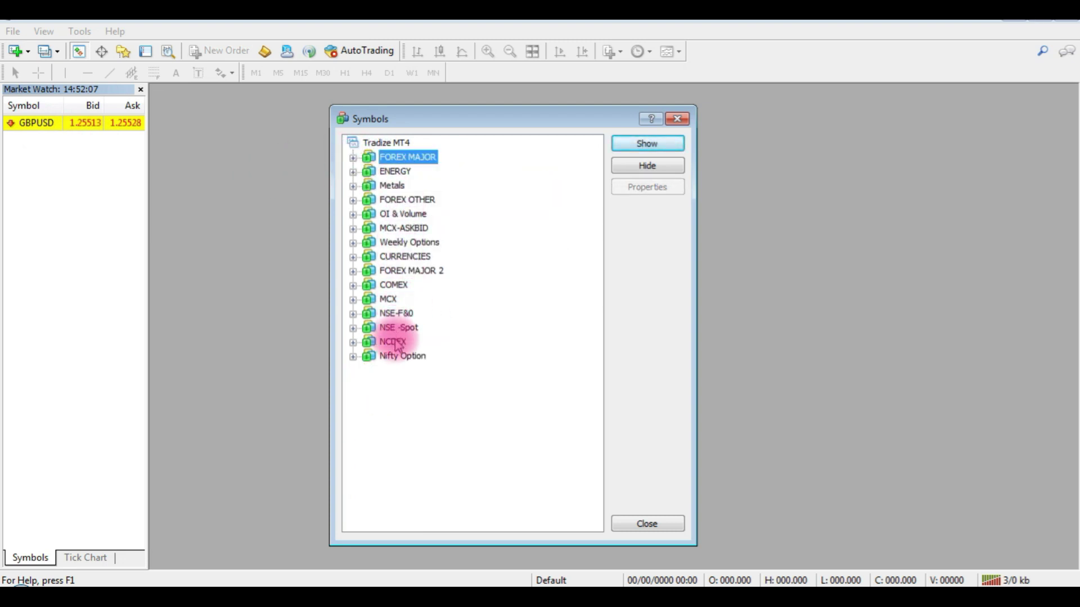
# Look through the MCX, NSE-F&0, NSE -Spot, NCDEX, Nifty Option and Weekly Options groups, briefly viewing the MCX symbols.
pyautogui.click(388, 303)
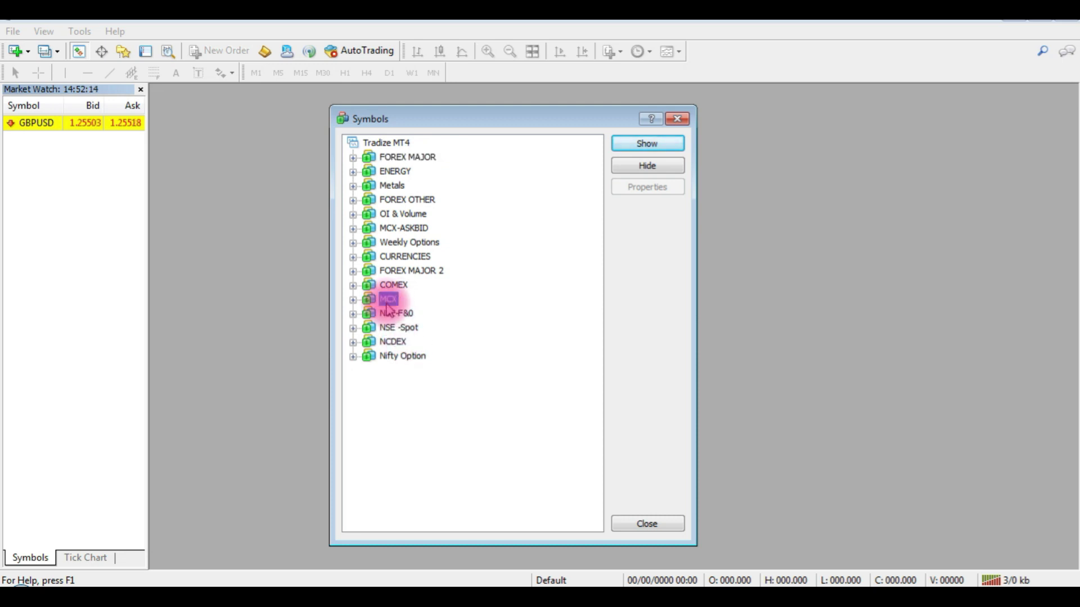
pyautogui.click(395, 315)
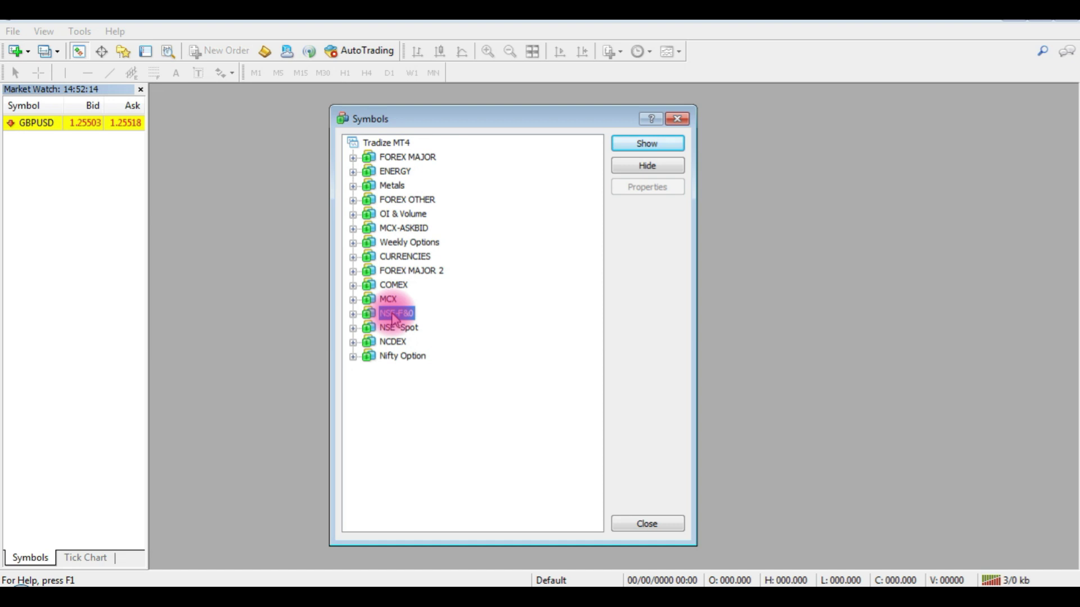
pyautogui.click(396, 329)
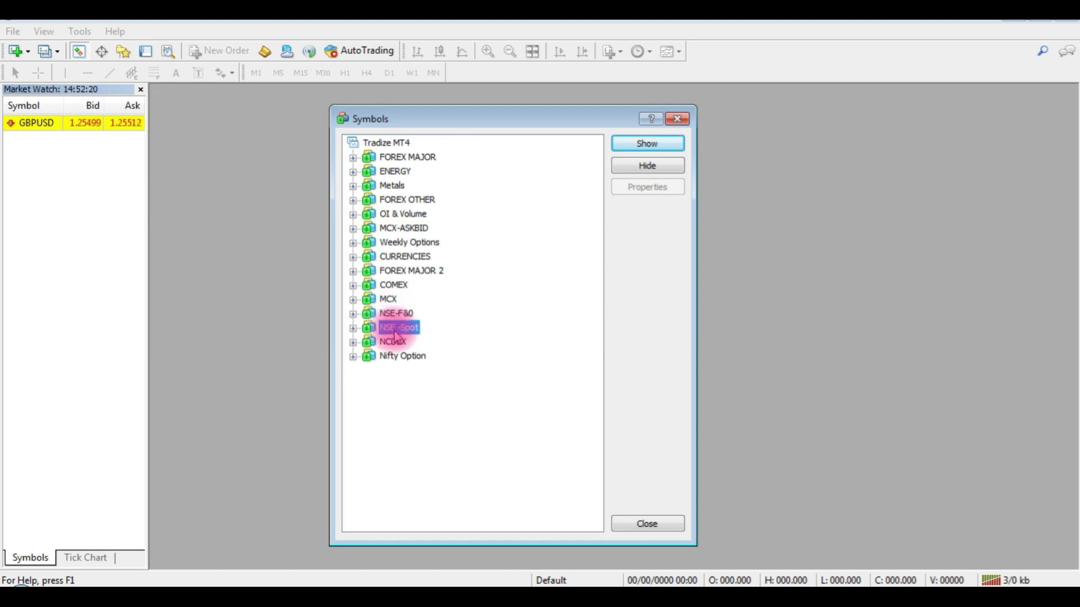
pyautogui.click(395, 342)
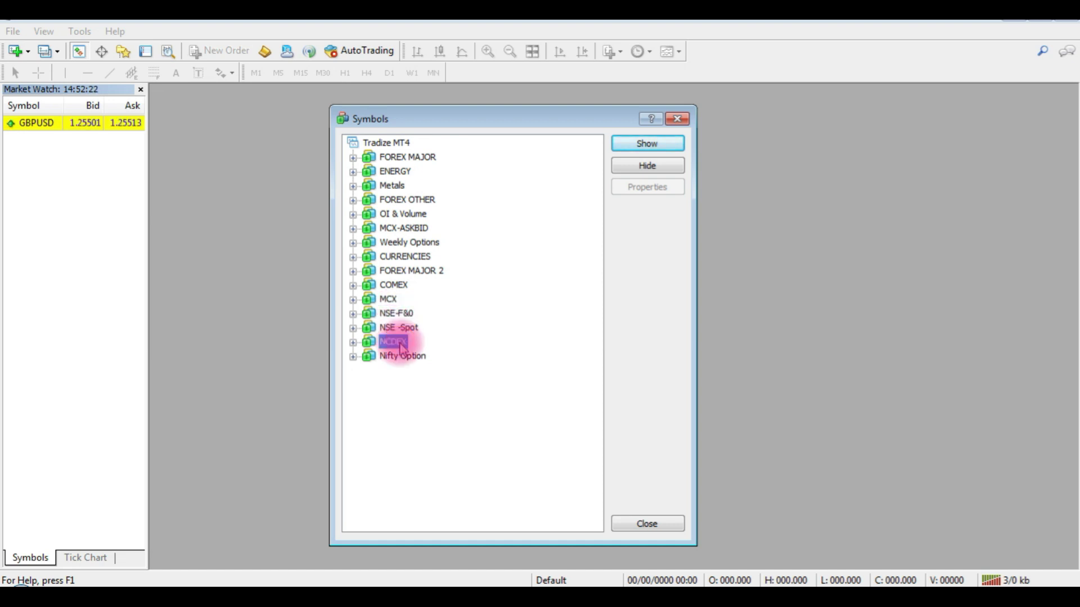
pyautogui.click(400, 359)
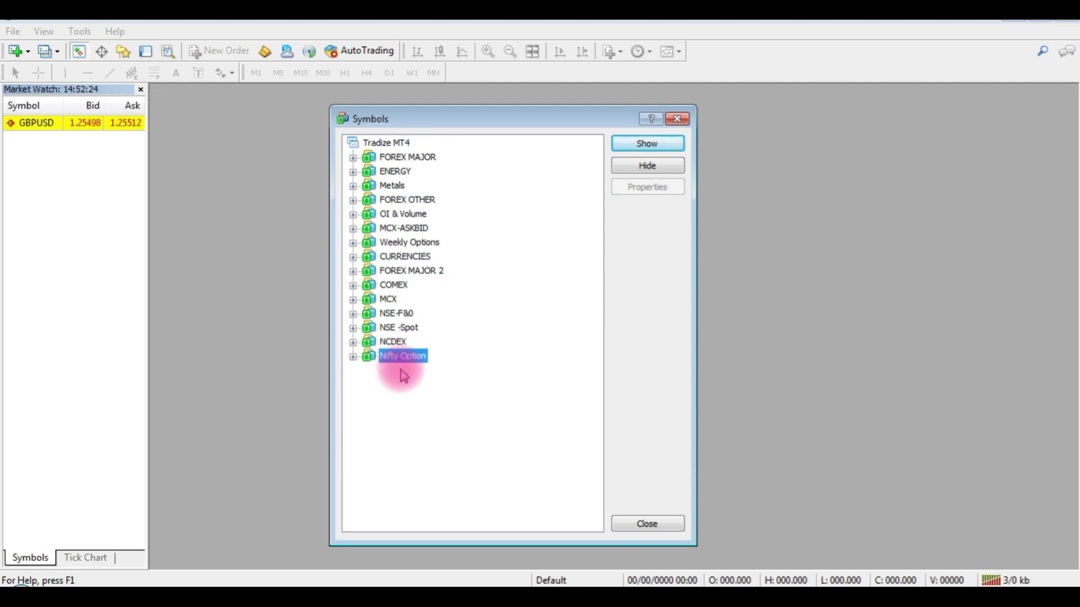
pyautogui.click(388, 243)
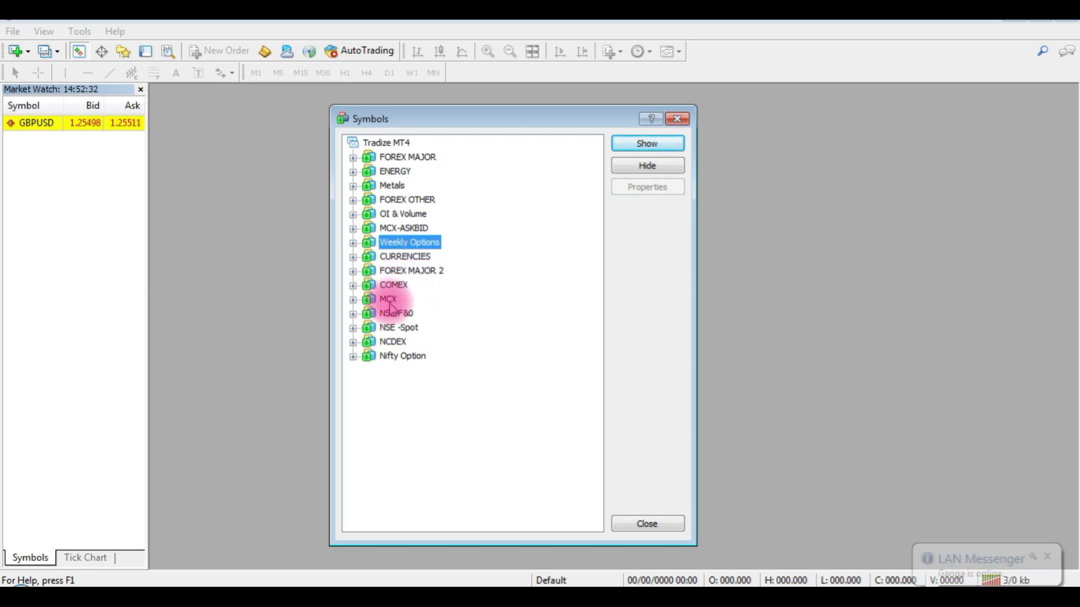
pyautogui.doubleClick(386, 304)
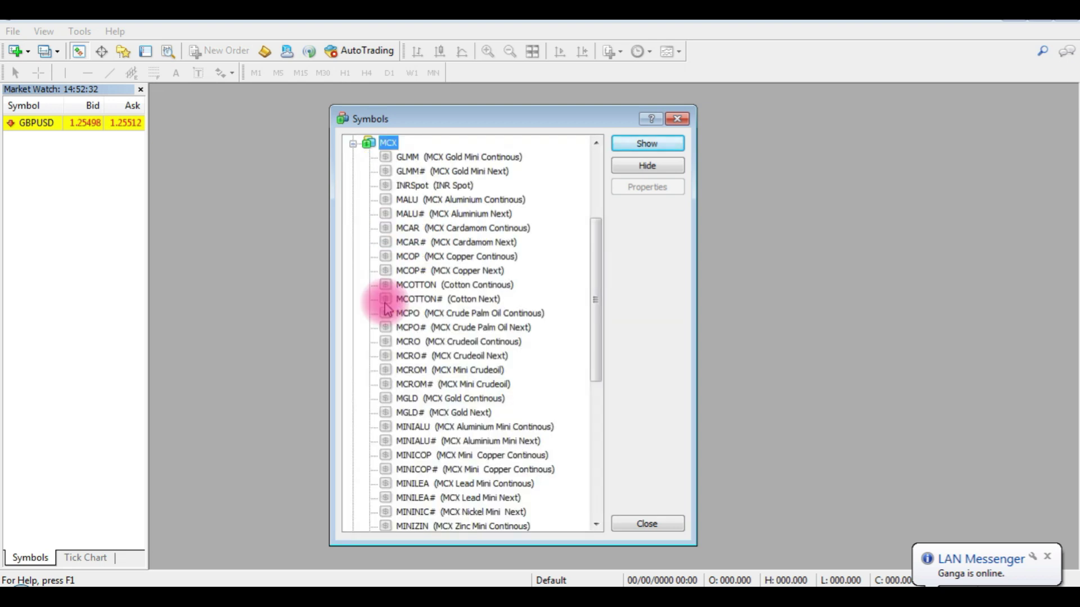
pyautogui.click(351, 144)
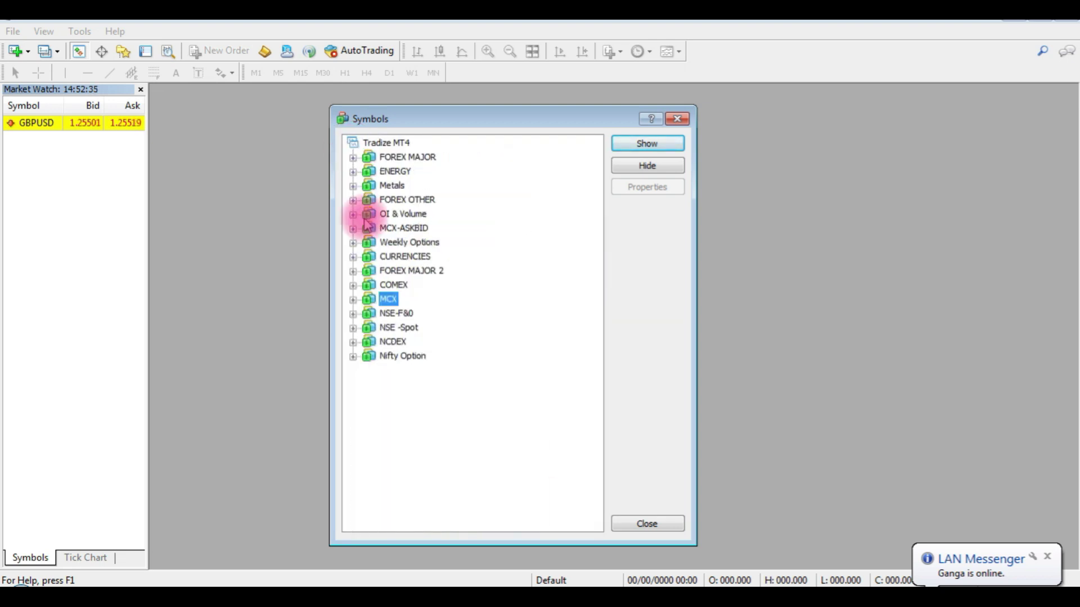
# Expand the MCX group, dismiss the messenger notification, and add MCRO (MCX Crudeoil Continous) to Market Watch.
pyautogui.click(350, 296)
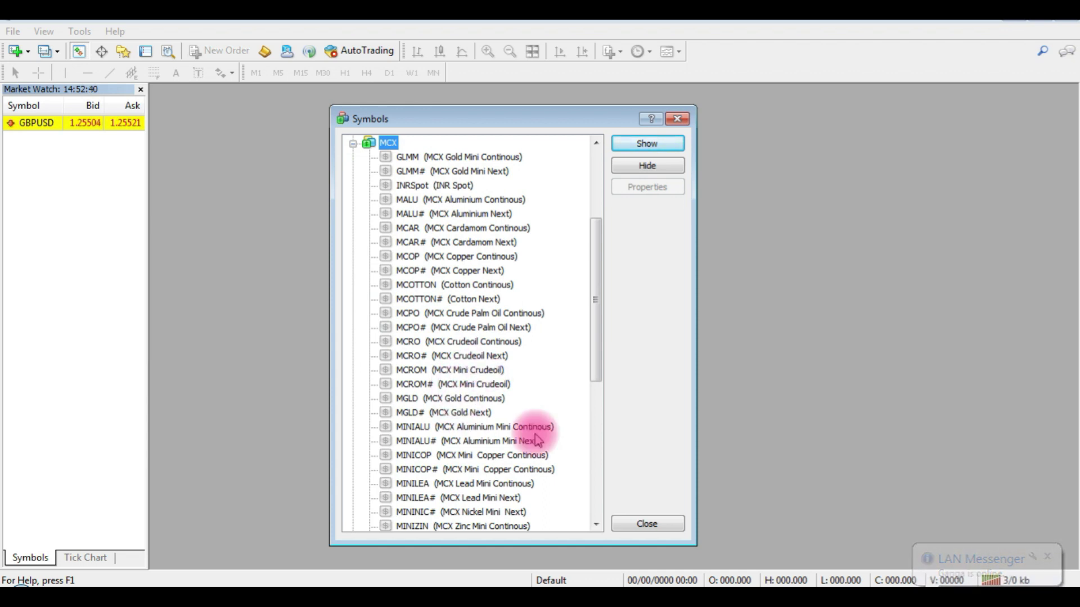
pyautogui.click(1049, 560)
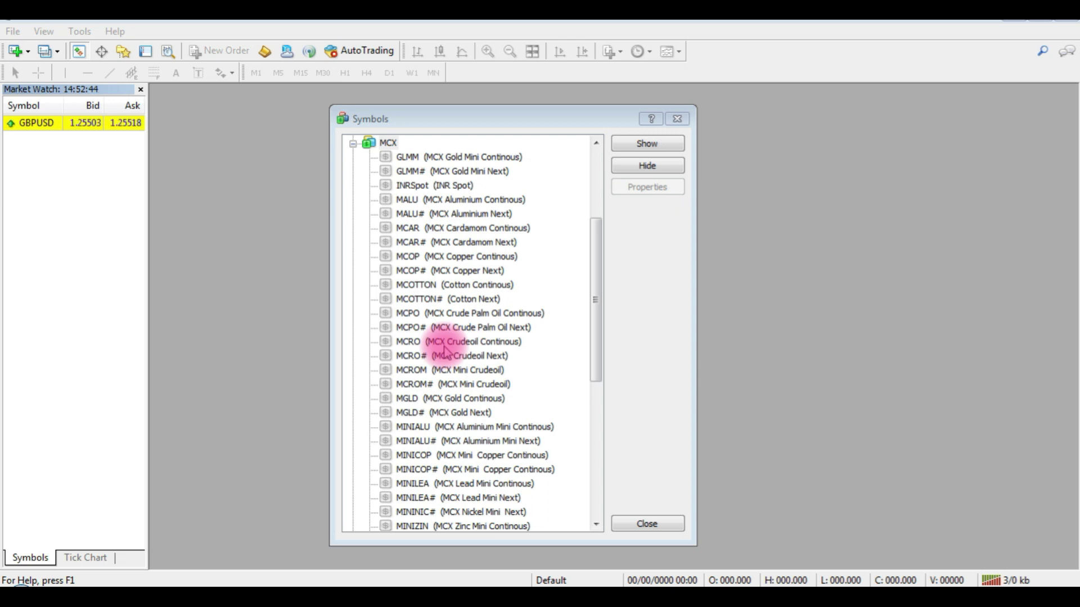
pyautogui.click(410, 344)
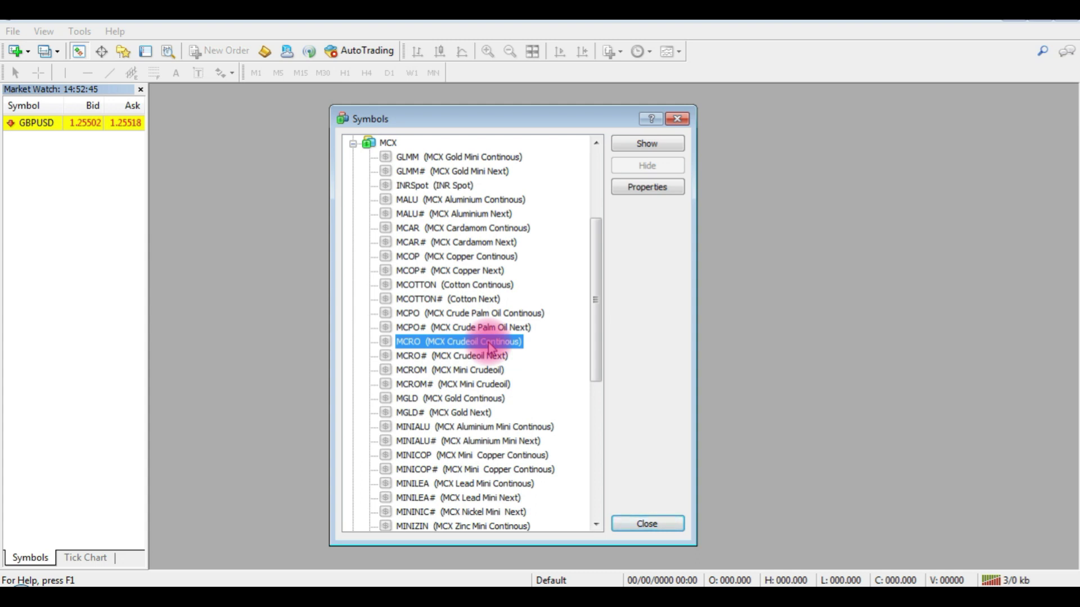
pyautogui.click(478, 357)
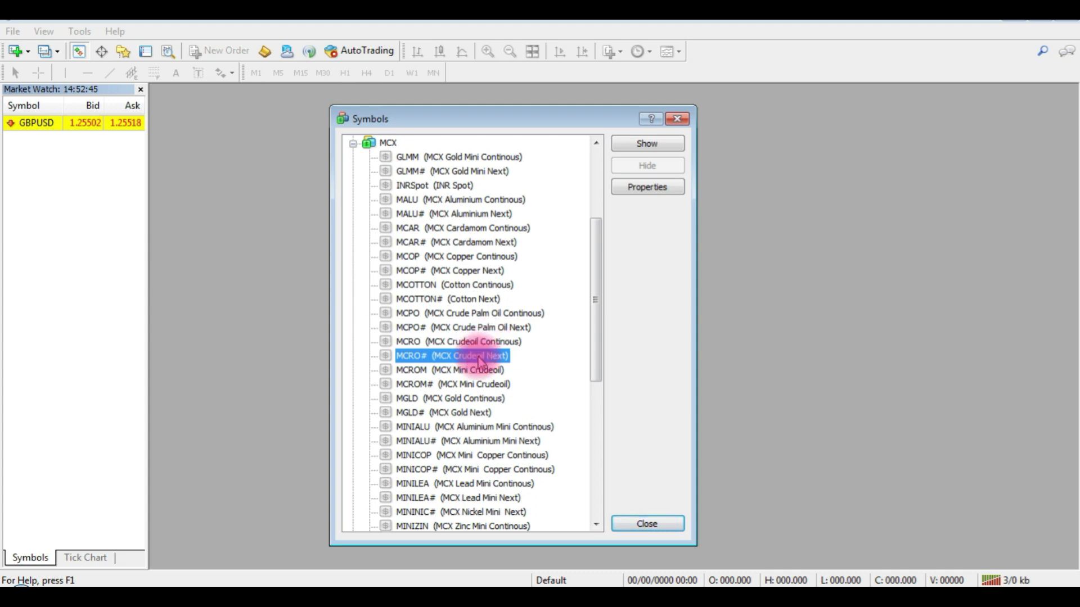
pyautogui.click(443, 344)
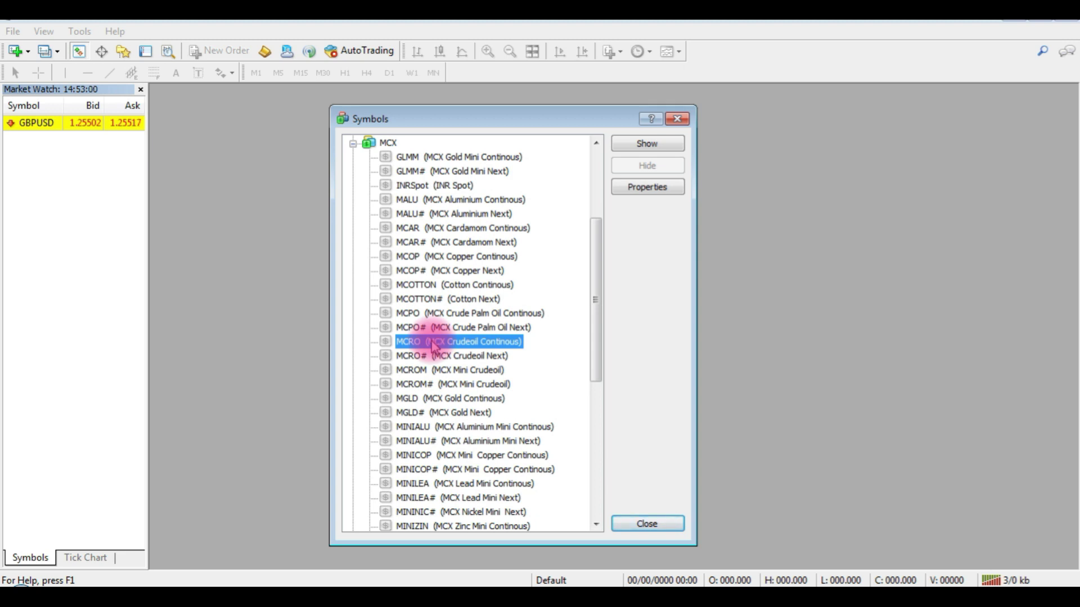
pyautogui.click(647, 147)
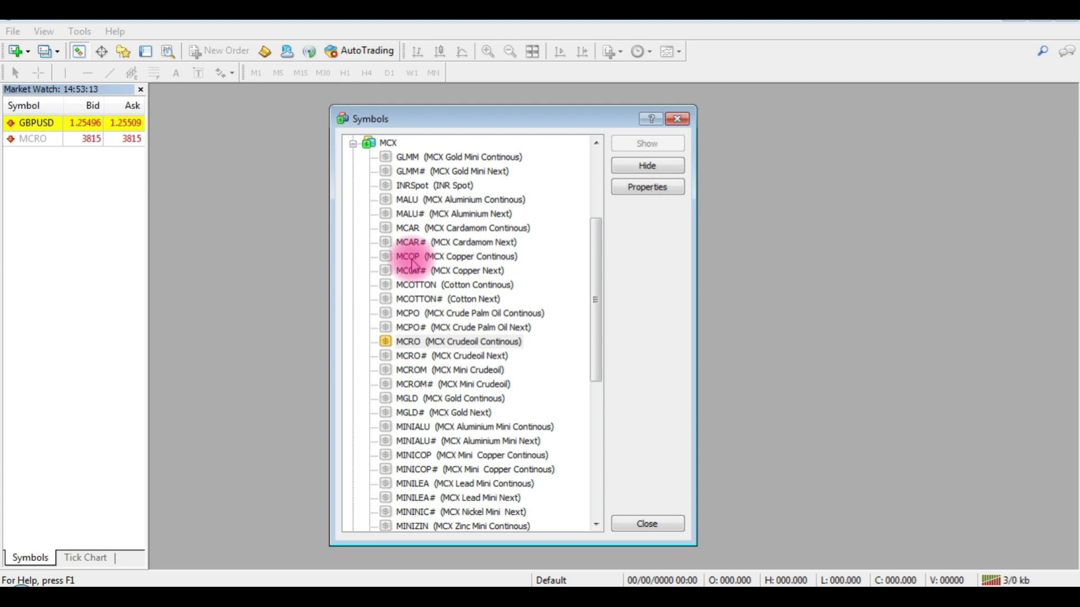
# Add MCOP, MGLD, MLEA and MNAG from the MCX group to Market Watch.
pyautogui.doubleClick(430, 262)
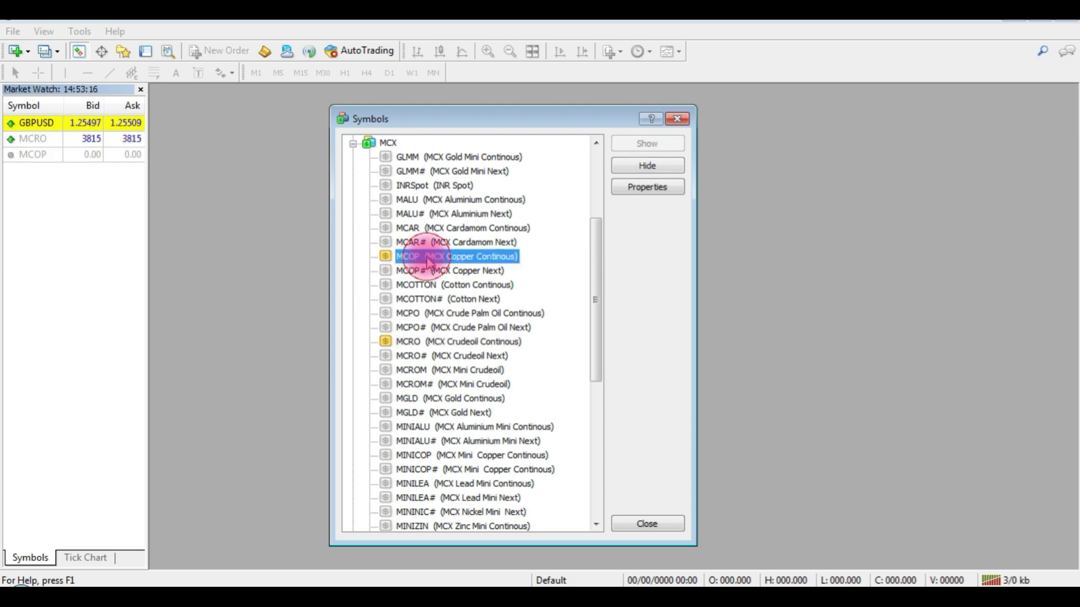
pyautogui.doubleClick(440, 401)
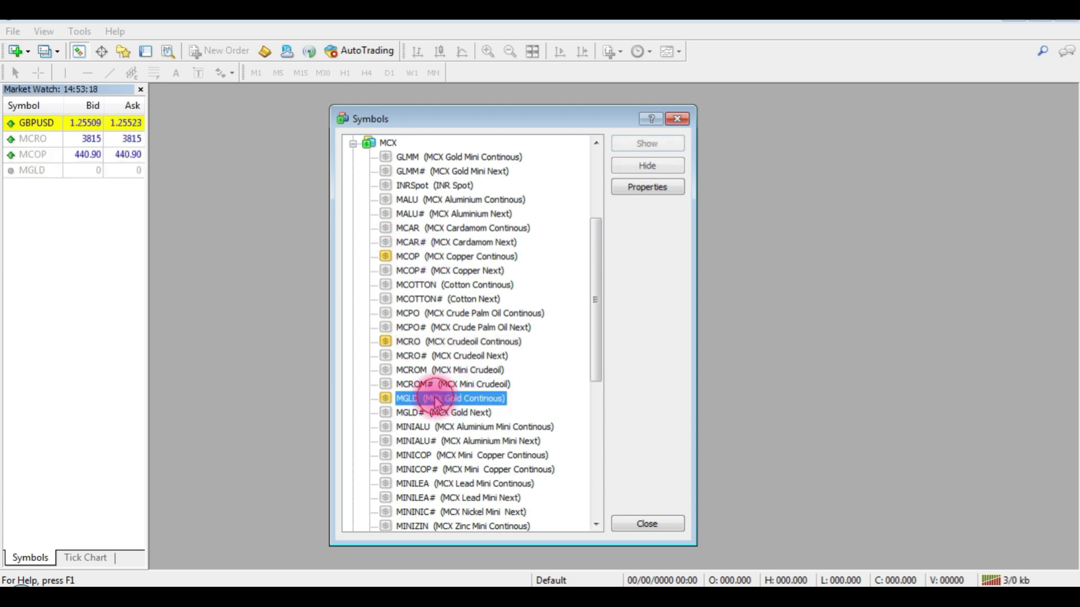
pyautogui.scroll(-2, 441, 405)
pyautogui.doubleClick(430, 472)
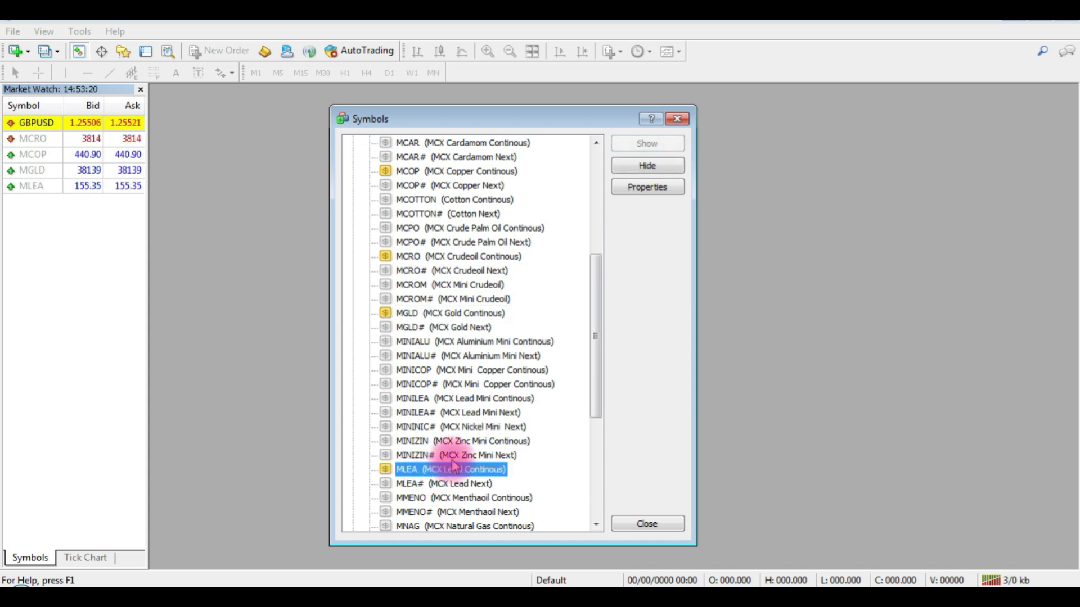
pyautogui.scroll(-2, 430, 467)
pyautogui.doubleClick(431, 441)
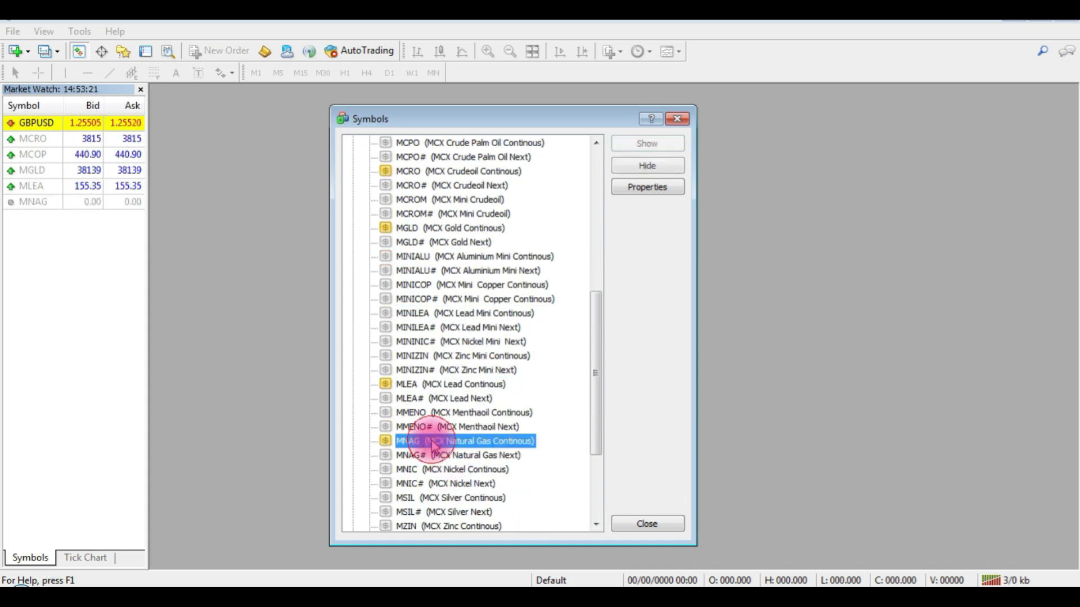
# Add the MCX nickel, silver and zinc continuous symbols MNIC, MSIL and MZIN to Market Watch.
pyautogui.doubleClick(430, 469)
pyautogui.scroll(-2, 444, 450)
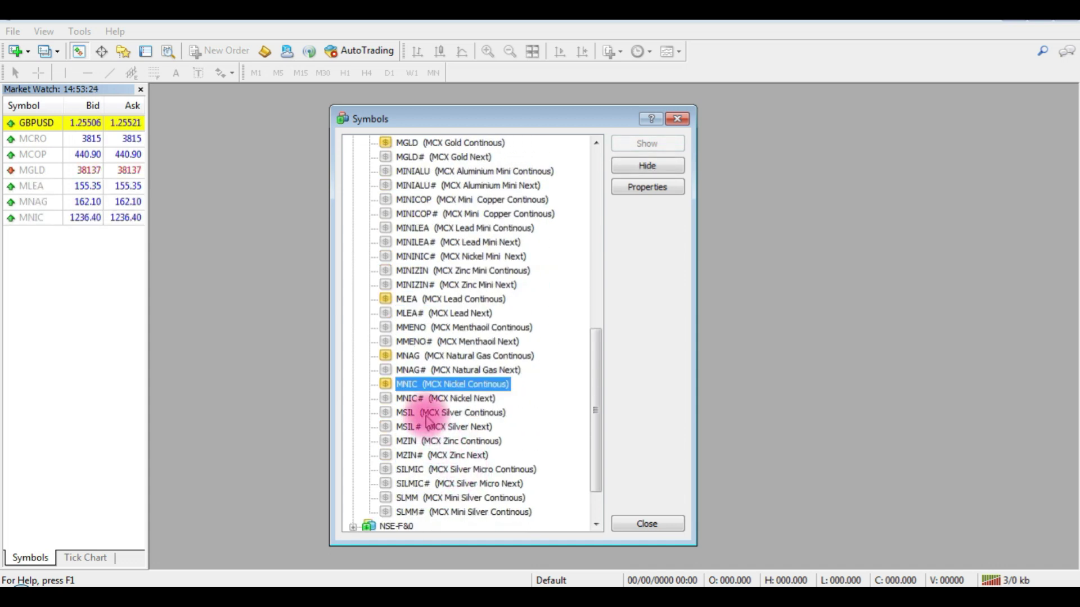
pyautogui.doubleClick(423, 414)
pyautogui.doubleClick(432, 442)
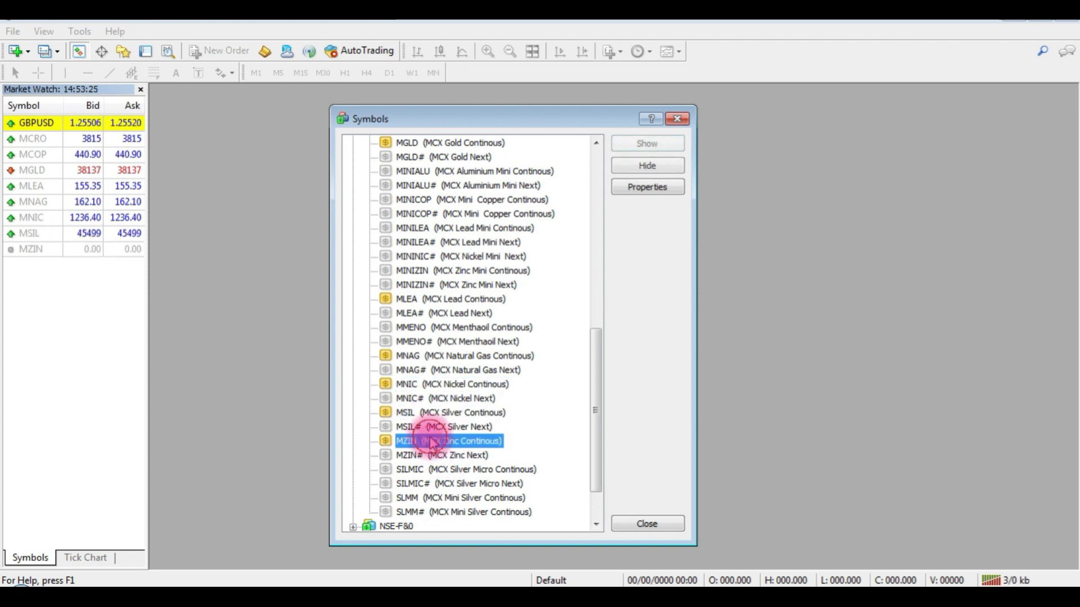
# Add MALU and GLMM from the MCX group to Market Watch and collapse the group.
pyautogui.scroll(4, 470, 470)
pyautogui.scroll(4, 469, 470)
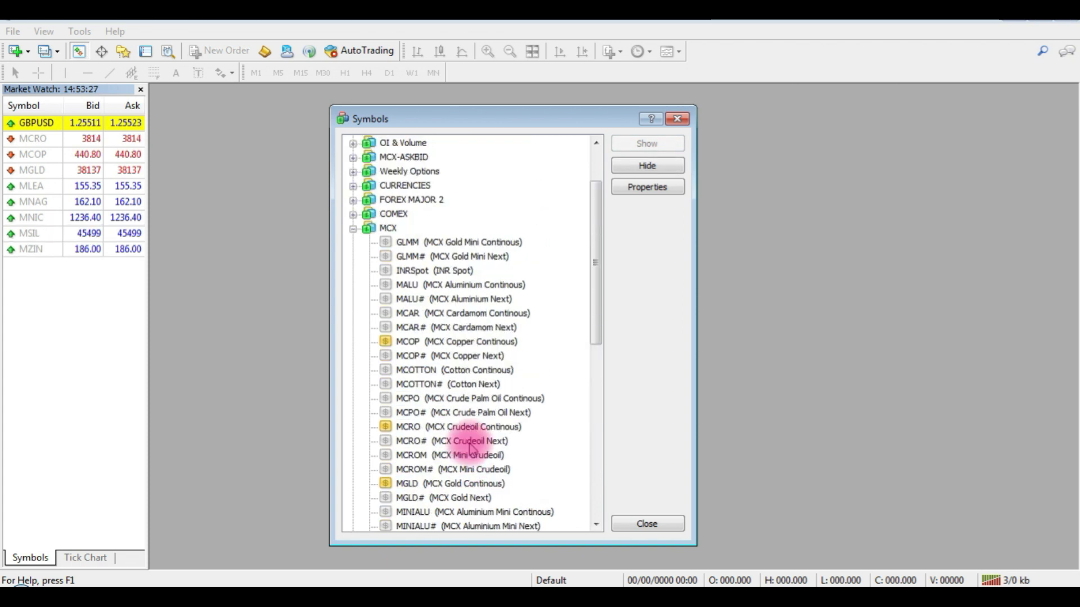
pyautogui.doubleClick(425, 285)
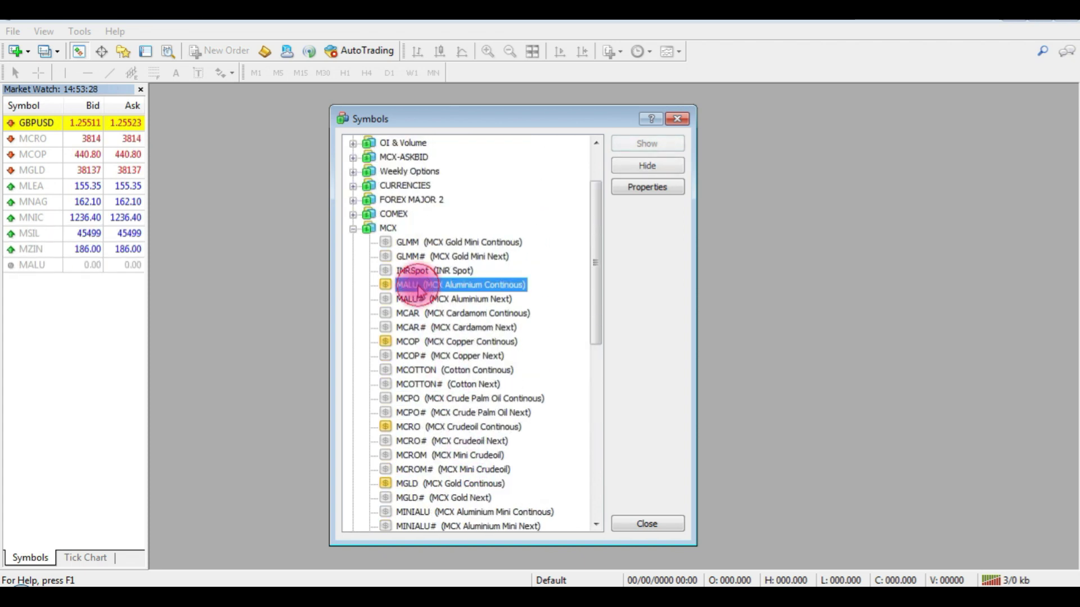
pyautogui.doubleClick(421, 243)
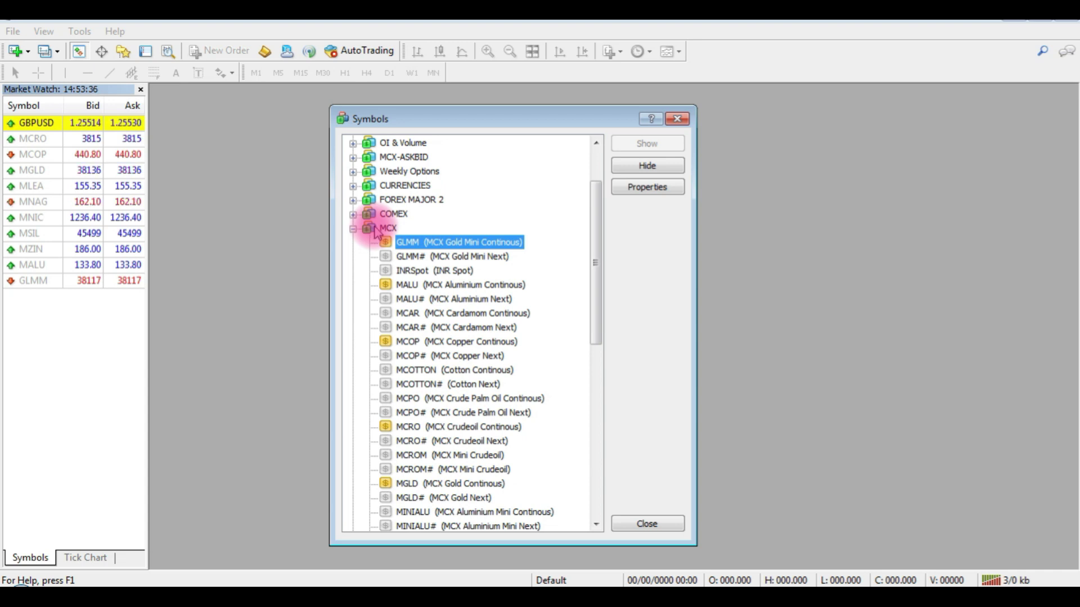
pyautogui.click(353, 229)
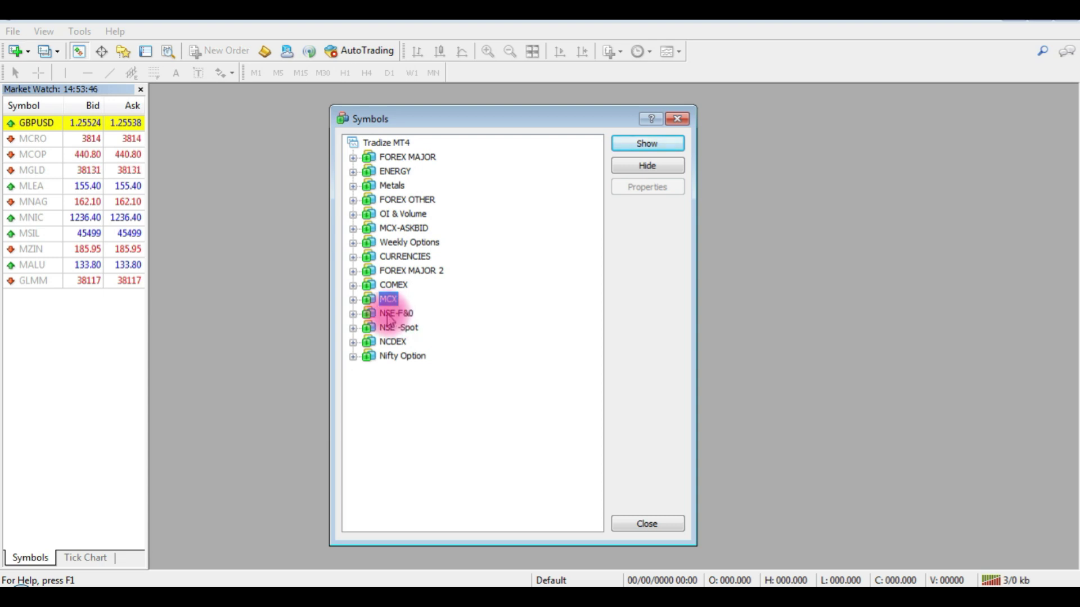
# Expand the NSE-F&0 group and add BANKNIFTY, BANKBARODA and AXISBANK to Market Watch.
pyautogui.doubleClick(390, 315)
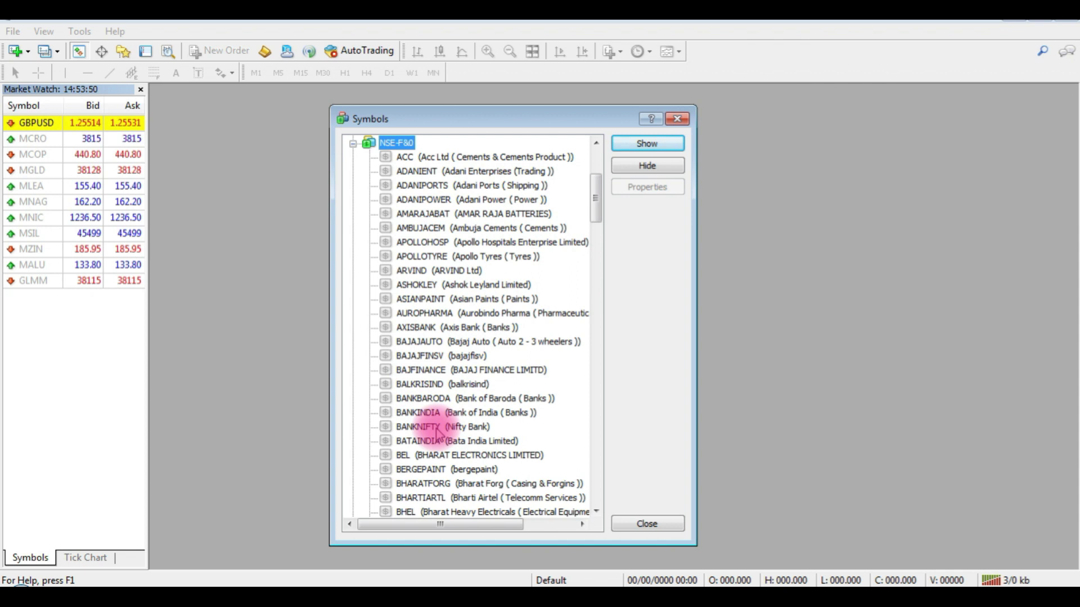
pyautogui.click(452, 429)
pyautogui.click(663, 146)
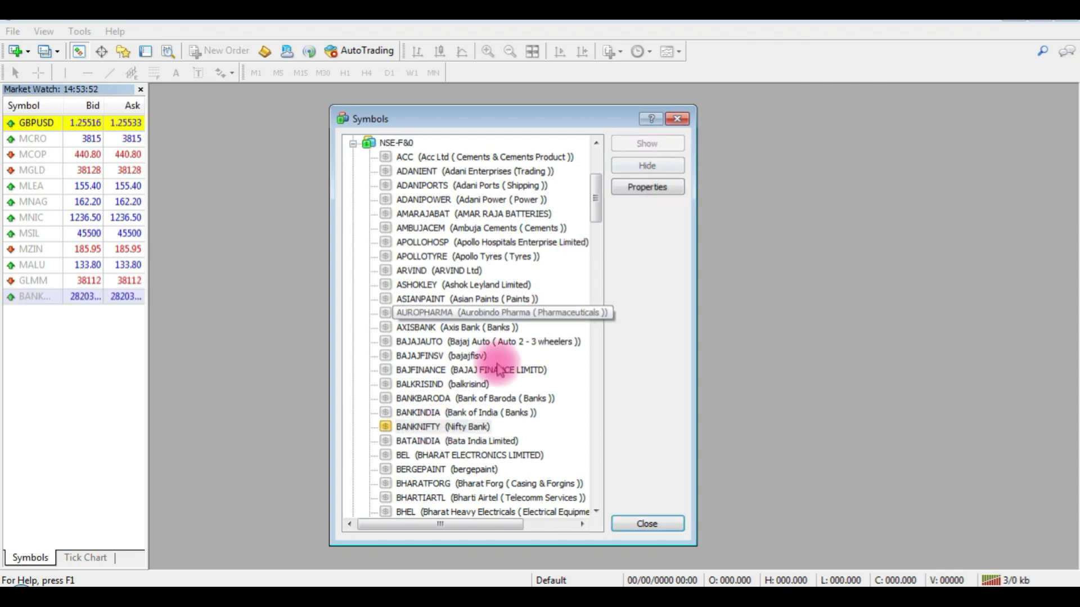
pyautogui.doubleClick(423, 400)
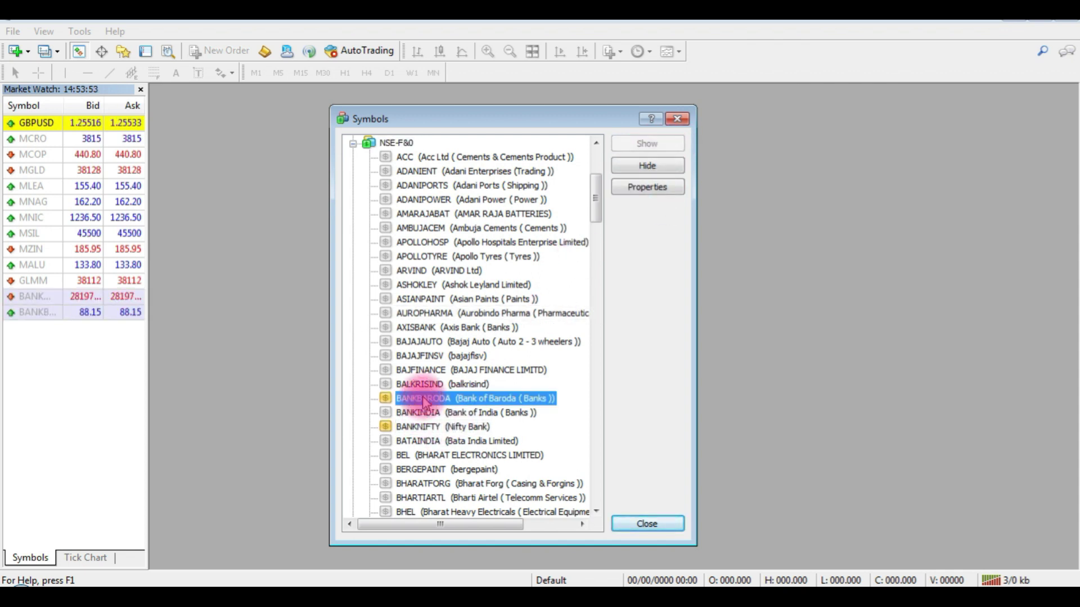
pyautogui.doubleClick(434, 328)
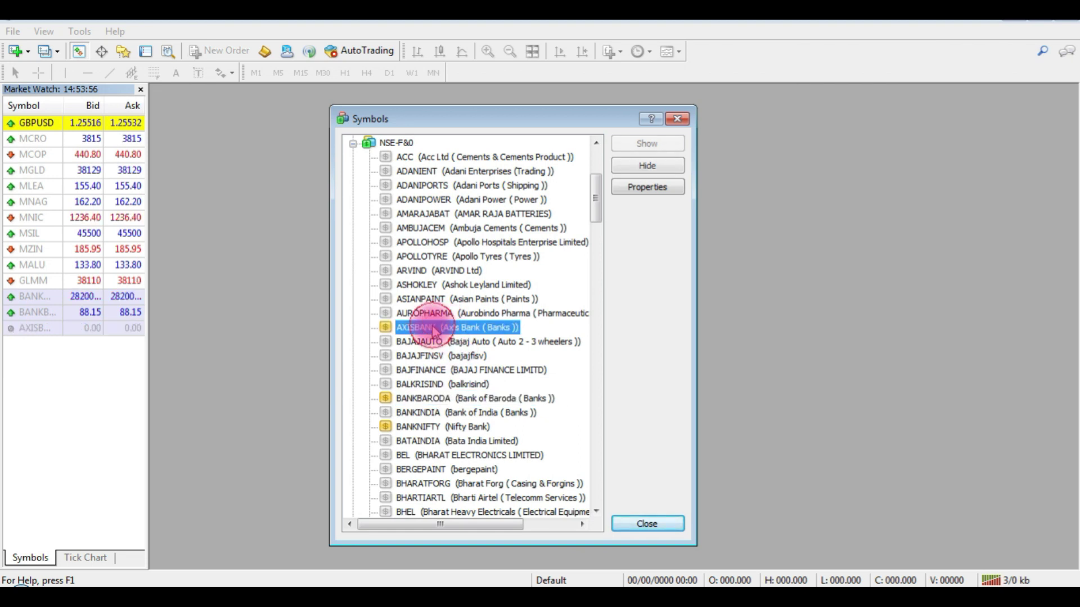
# Add ARVIND, APOLLOHOSP and DRREDDY from the NSE-F&0 group to Market Watch.
pyautogui.doubleClick(438, 271)
pyautogui.doubleClick(441, 243)
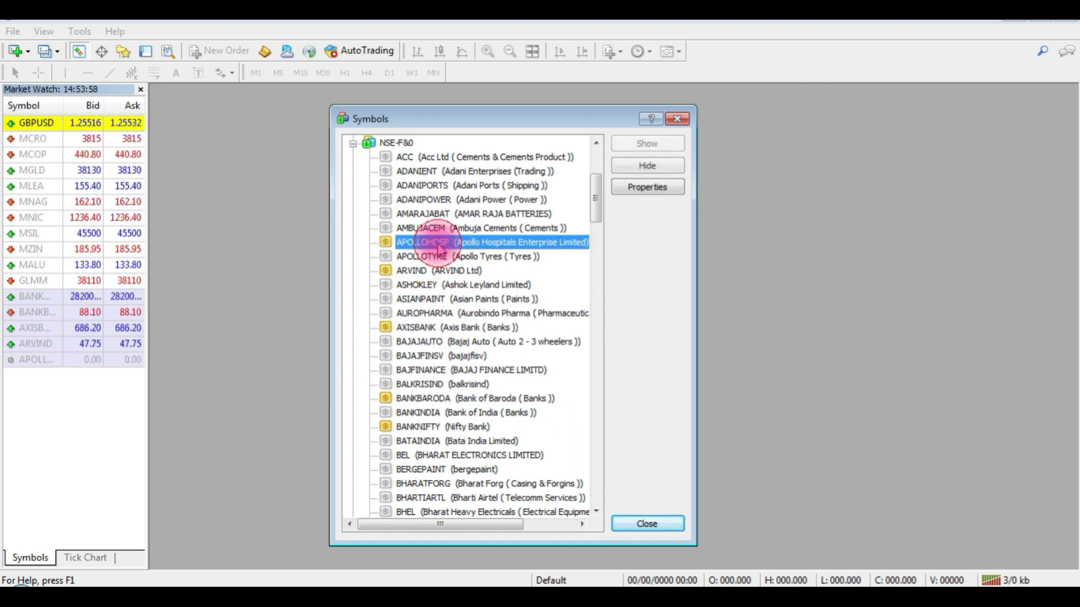
pyautogui.scroll(-10, 482, 391)
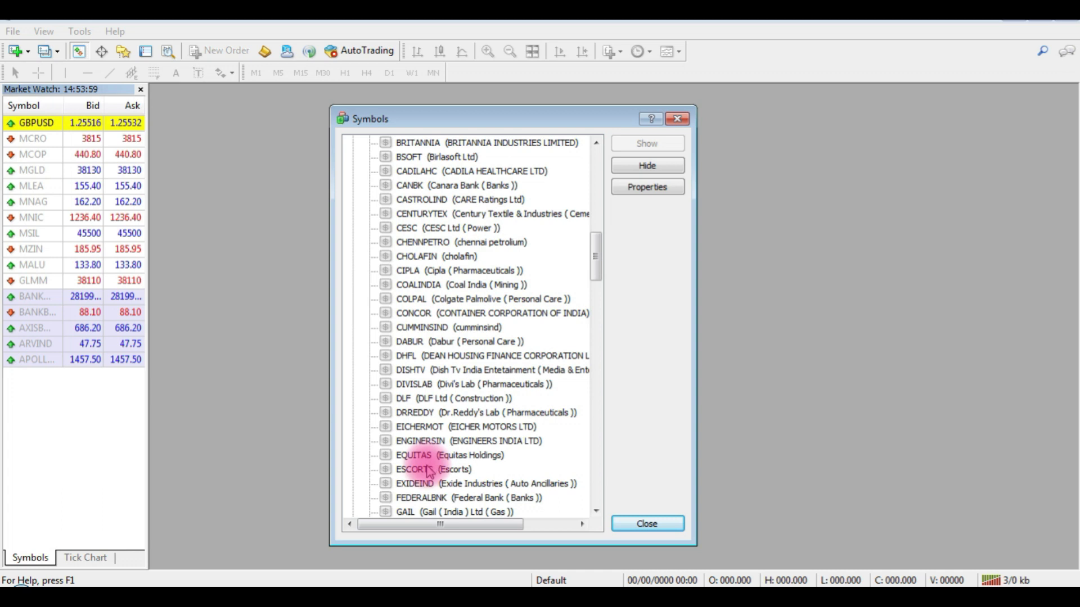
pyautogui.doubleClick(419, 412)
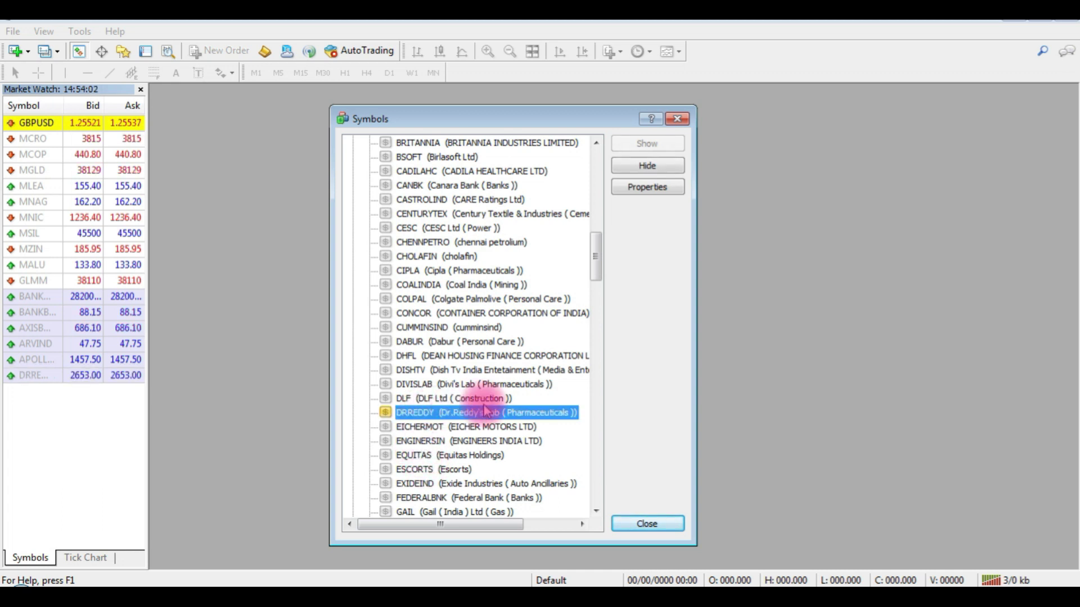
pyautogui.scroll(2, 488, 410)
pyautogui.scroll(12, 488, 411)
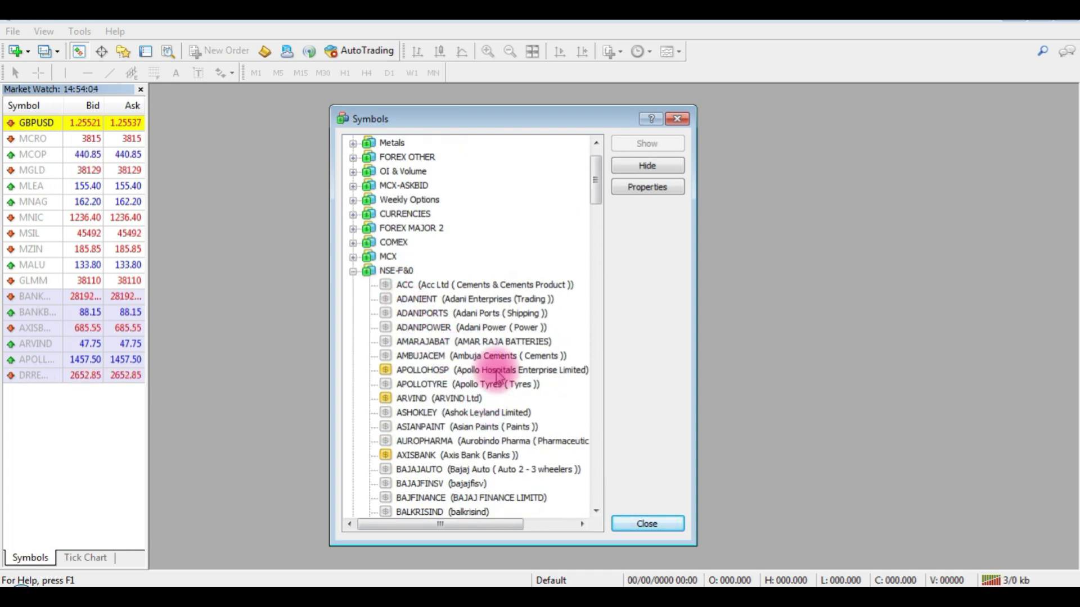
pyautogui.scroll(-4, 484, 416)
pyautogui.scroll(-2, 485, 417)
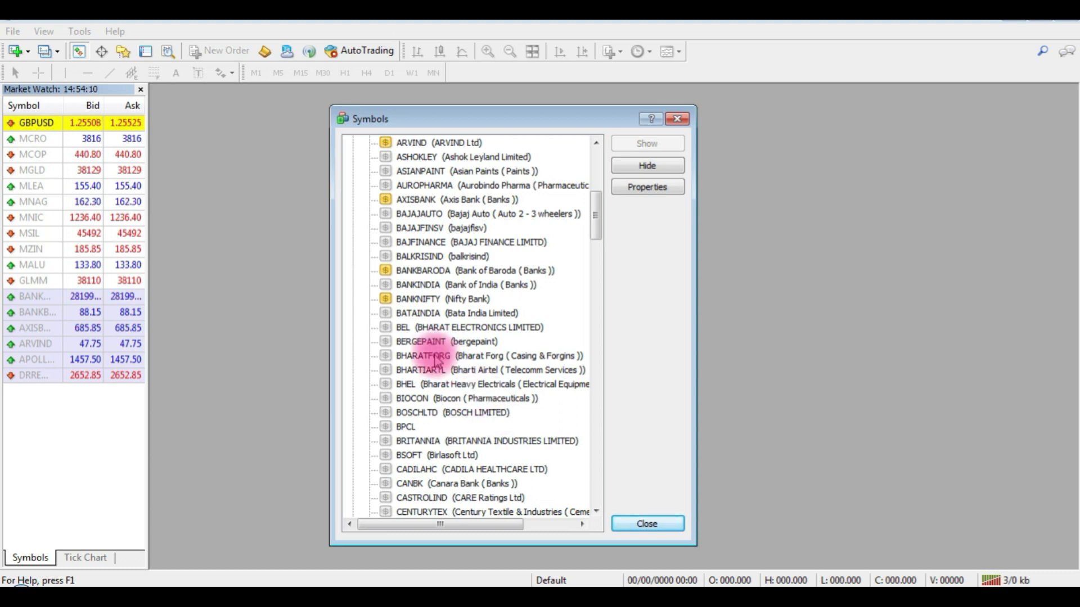
pyautogui.click(439, 358)
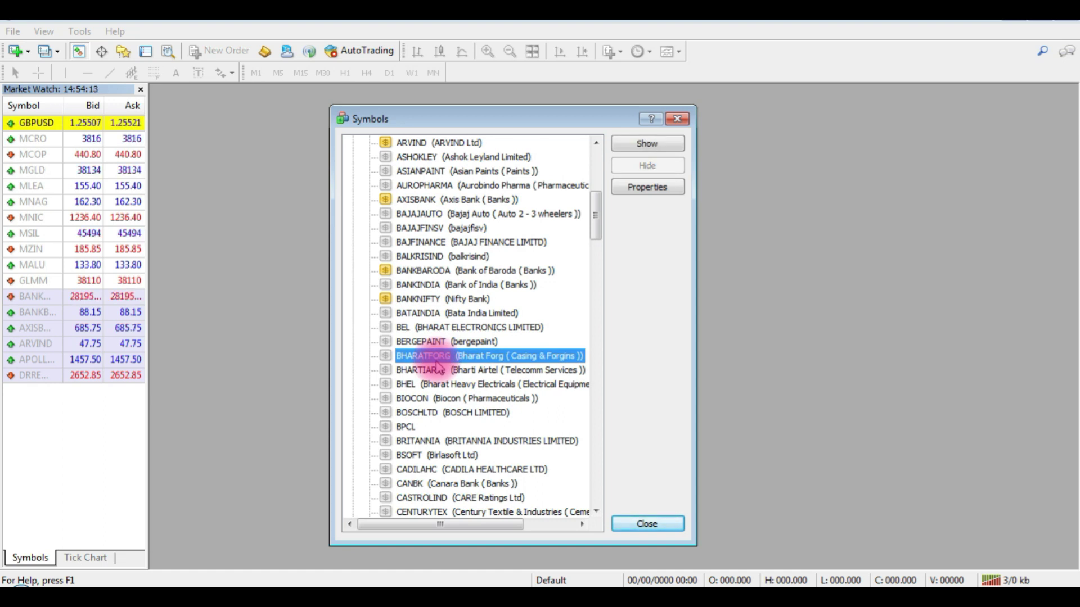
pyautogui.click(423, 373)
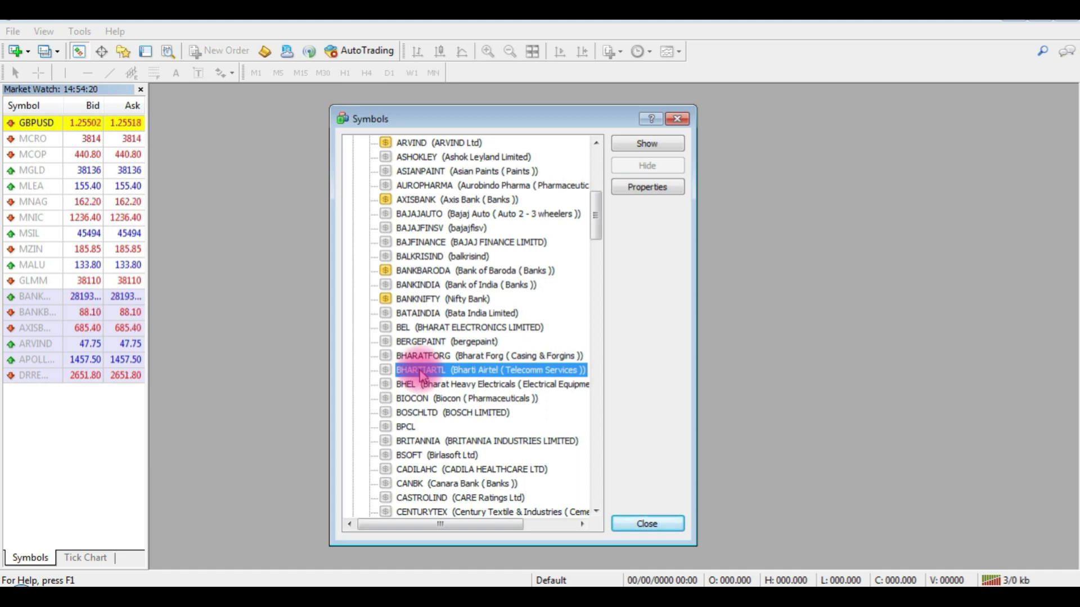
# Jump to the NSE-F&0 symbols starting with T, add TATASTEEL to Market Watch and collapse the group.
pyautogui.press('t')
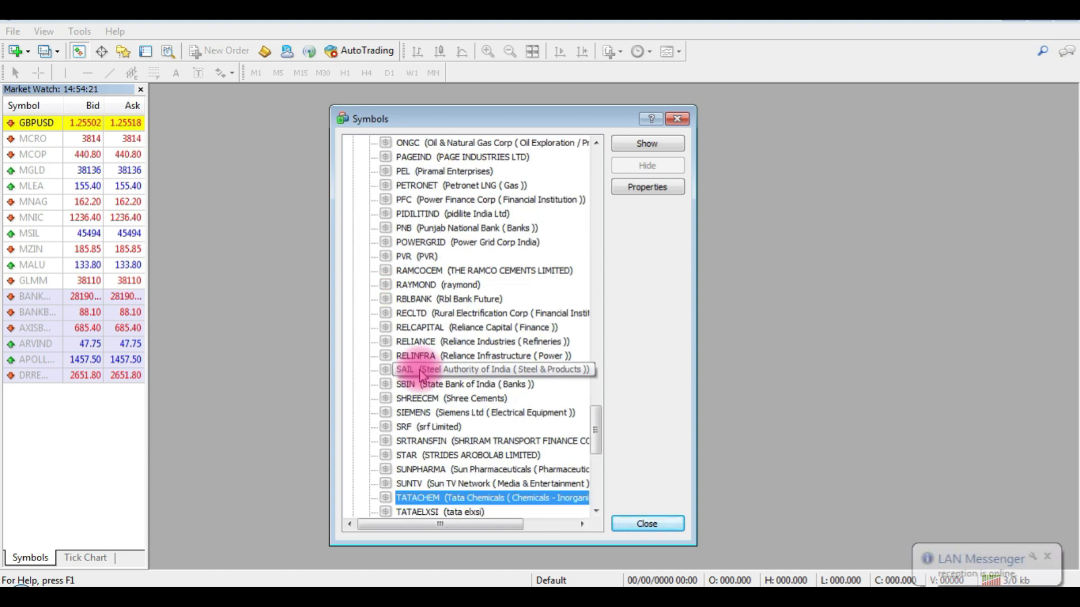
pyautogui.scroll(-2, 453, 412)
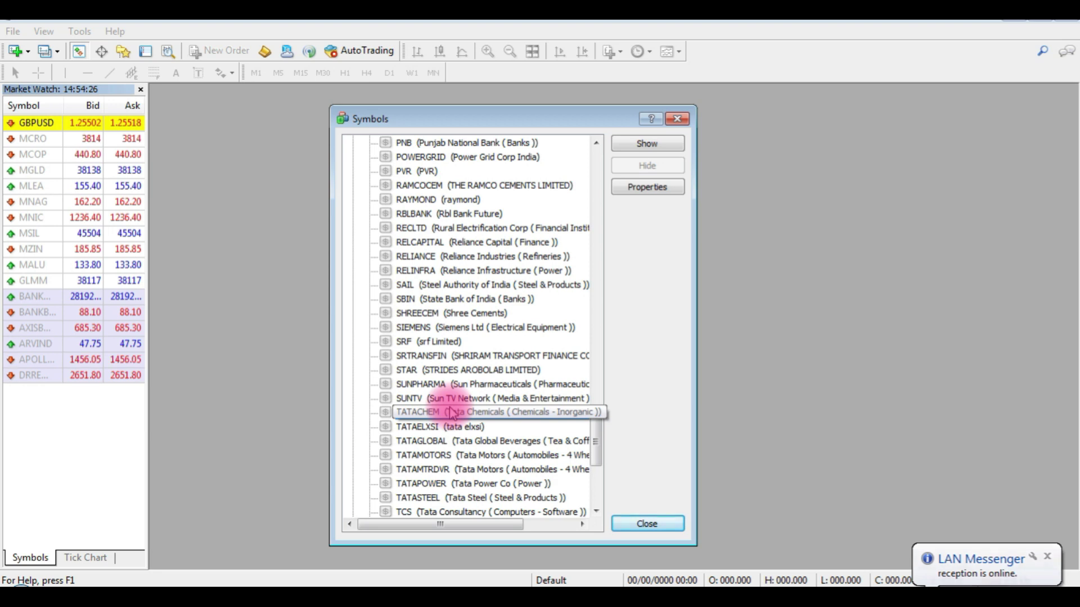
pyautogui.click(452, 413)
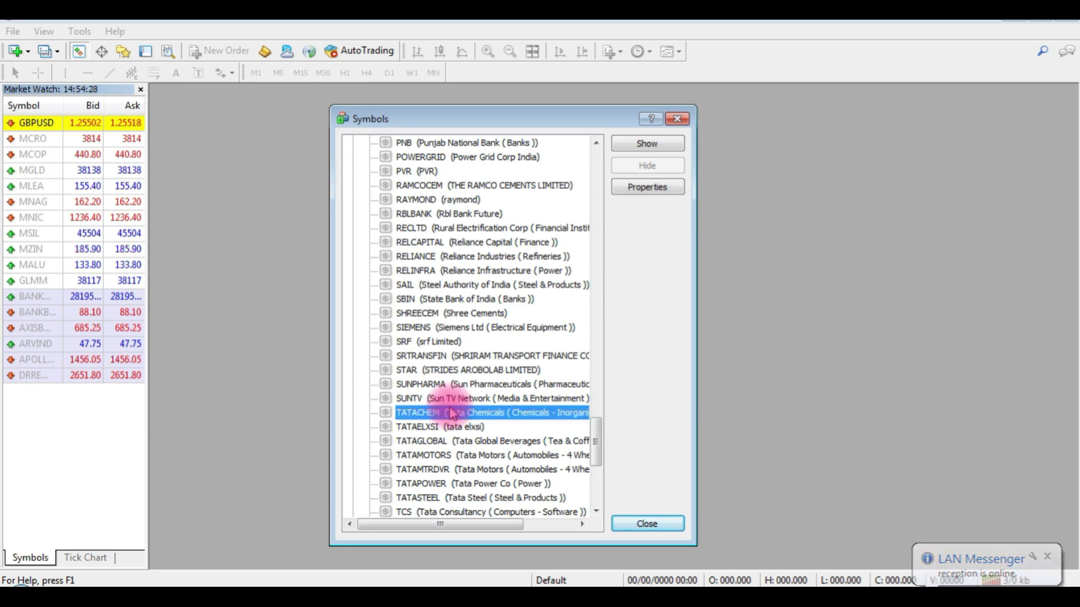
pyautogui.scroll(-2, 452, 414)
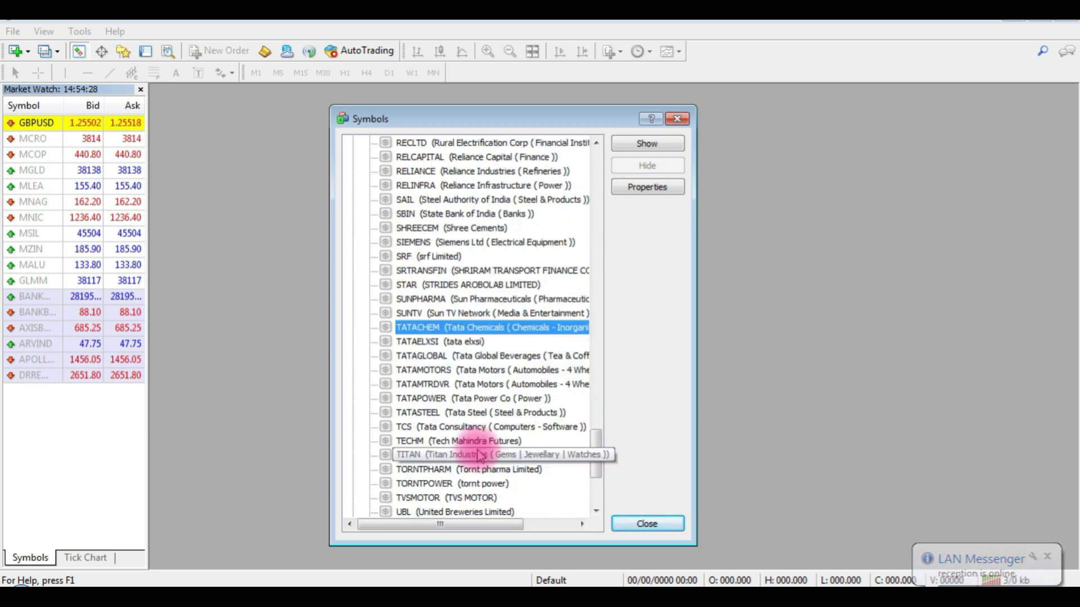
pyautogui.doubleClick(407, 413)
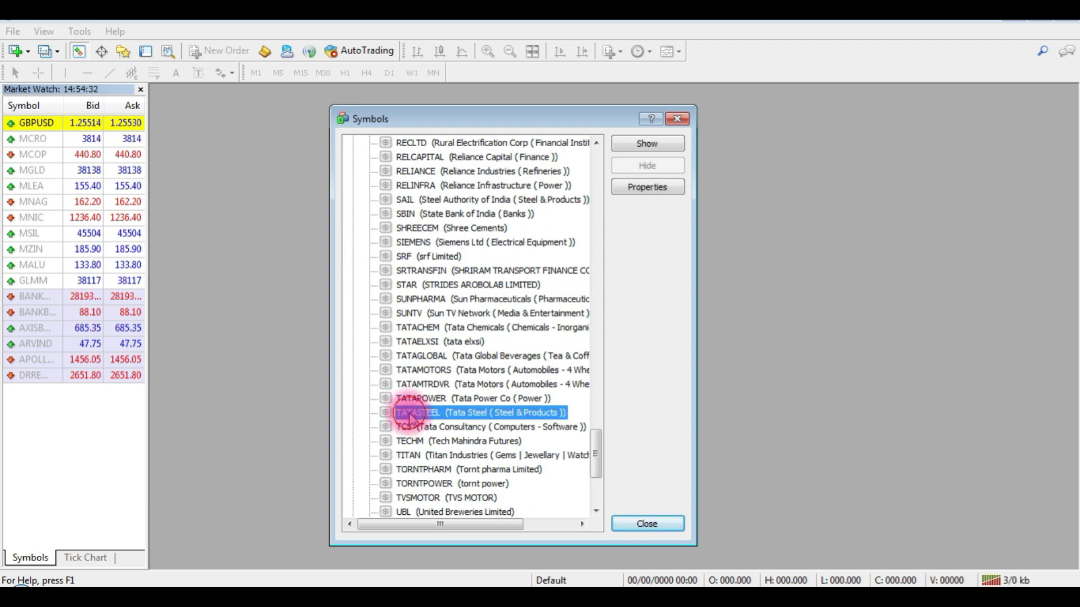
pyautogui.scroll(13, 433, 430)
pyautogui.scroll(20, 446, 426)
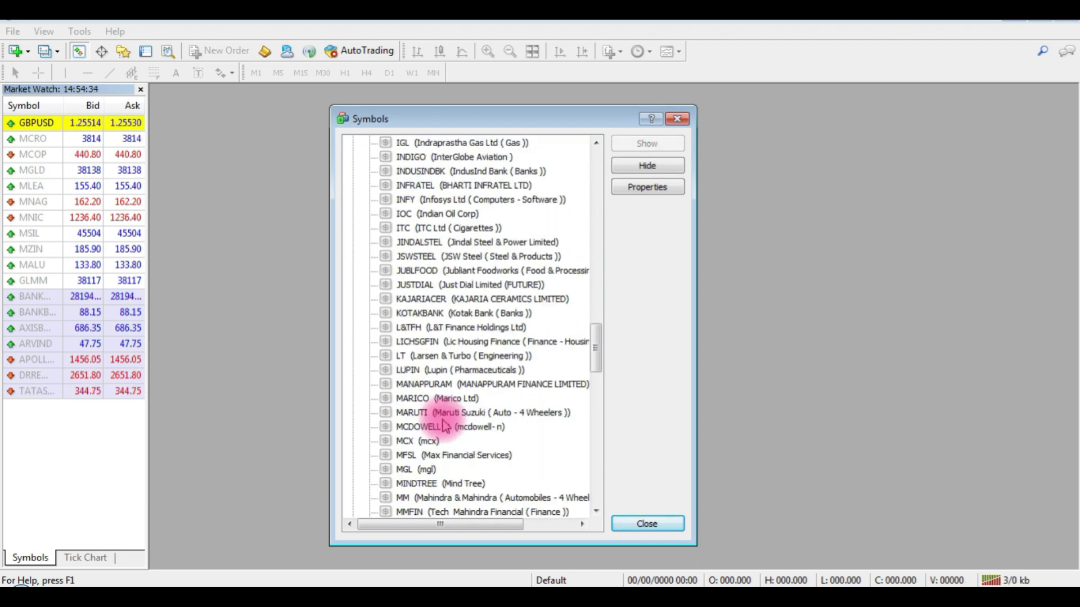
pyautogui.scroll(8, 448, 406)
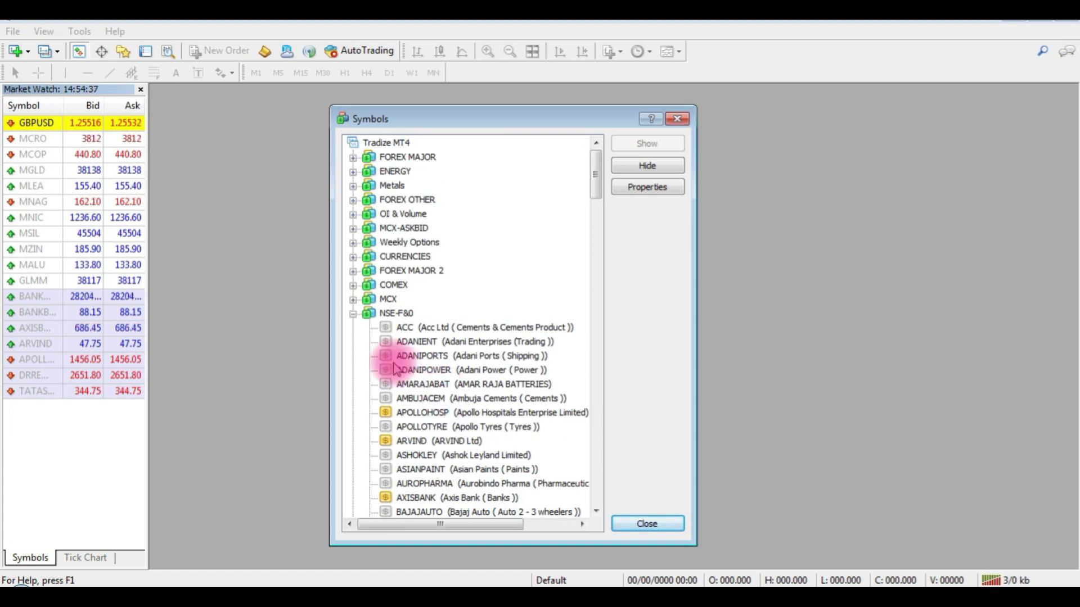
pyautogui.click(353, 315)
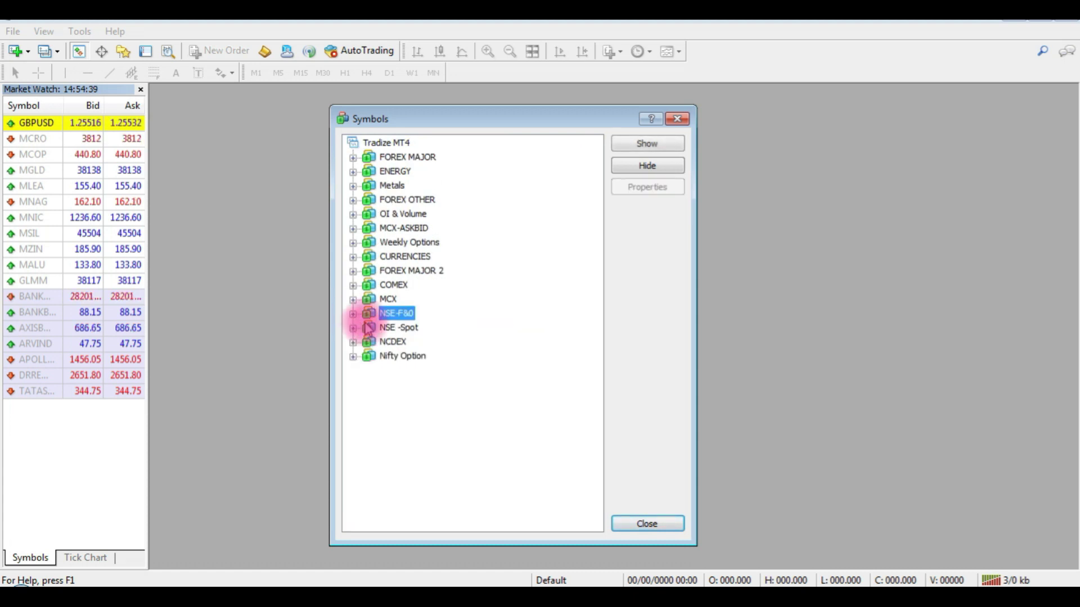
# Expand the NSE -Spot group and add ANDHRABANK# and BANKINDIA# to Market Watch.
pyautogui.doubleClick(400, 329)
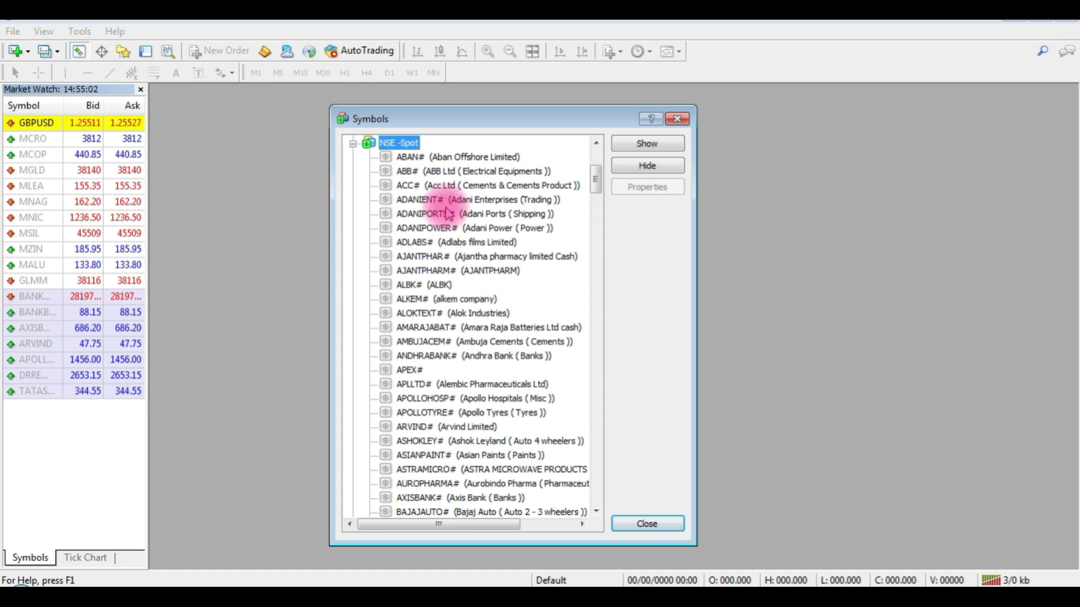
pyautogui.doubleClick(435, 357)
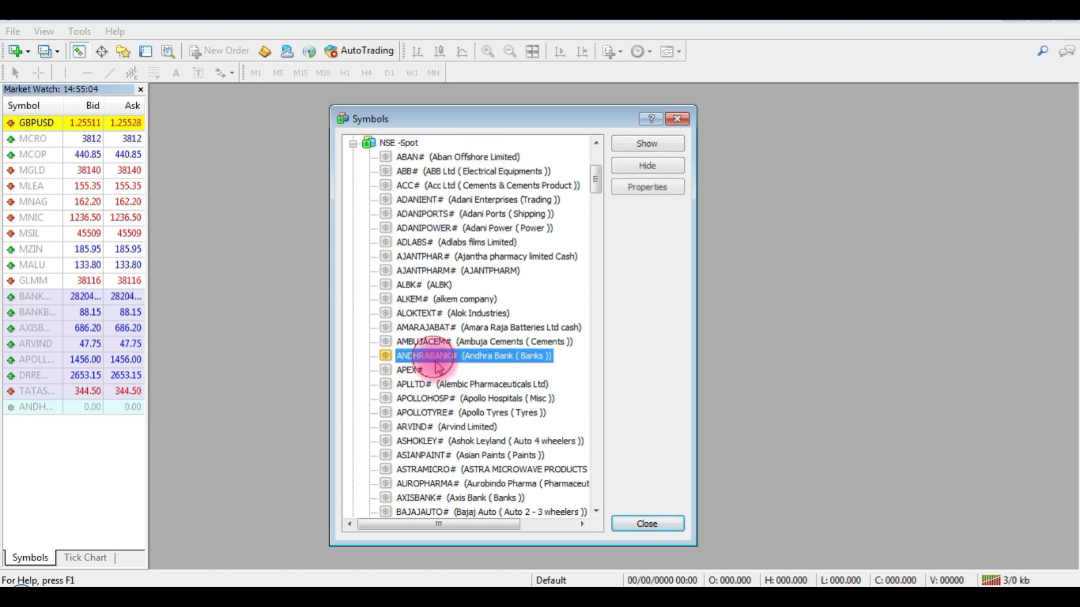
pyautogui.scroll(-5, 438, 365)
pyautogui.click(414, 402)
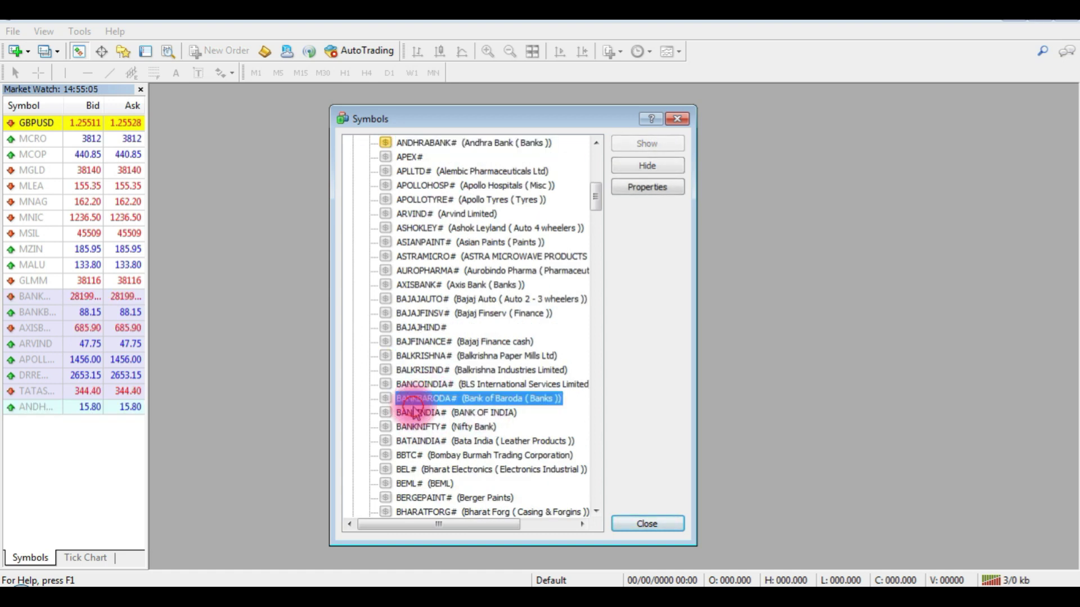
pyautogui.click(416, 413)
pyautogui.doubleClick(433, 413)
# Add EXIDEIND# and INFY# from the NSE -Spot group to Market Watch and close the symbol list.
pyautogui.scroll(-3, 483, 428)
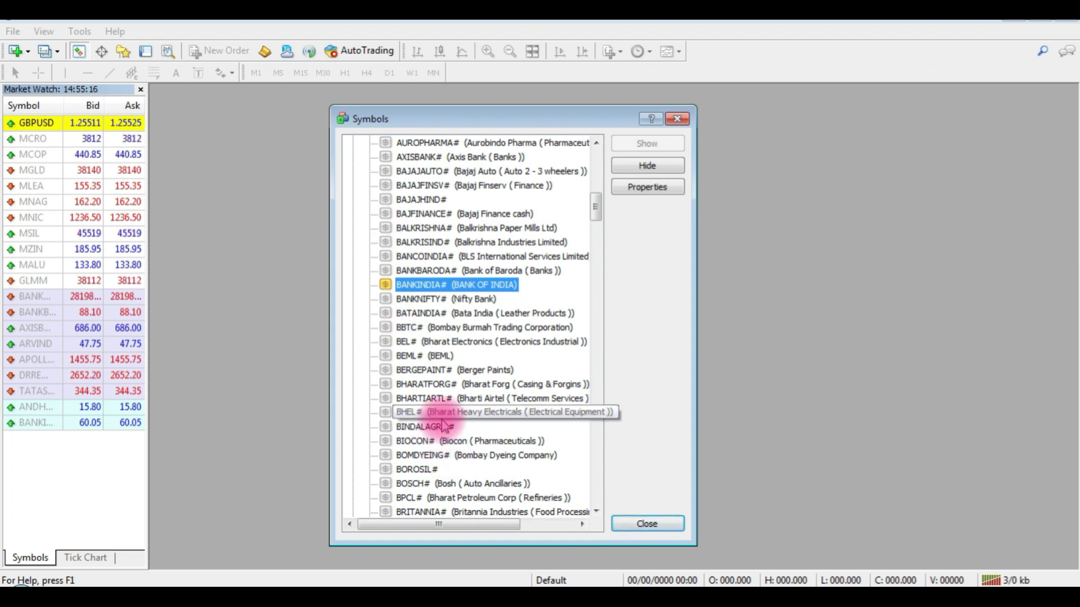
pyautogui.scroll(-3, 442, 428)
pyautogui.scroll(-11, 440, 436)
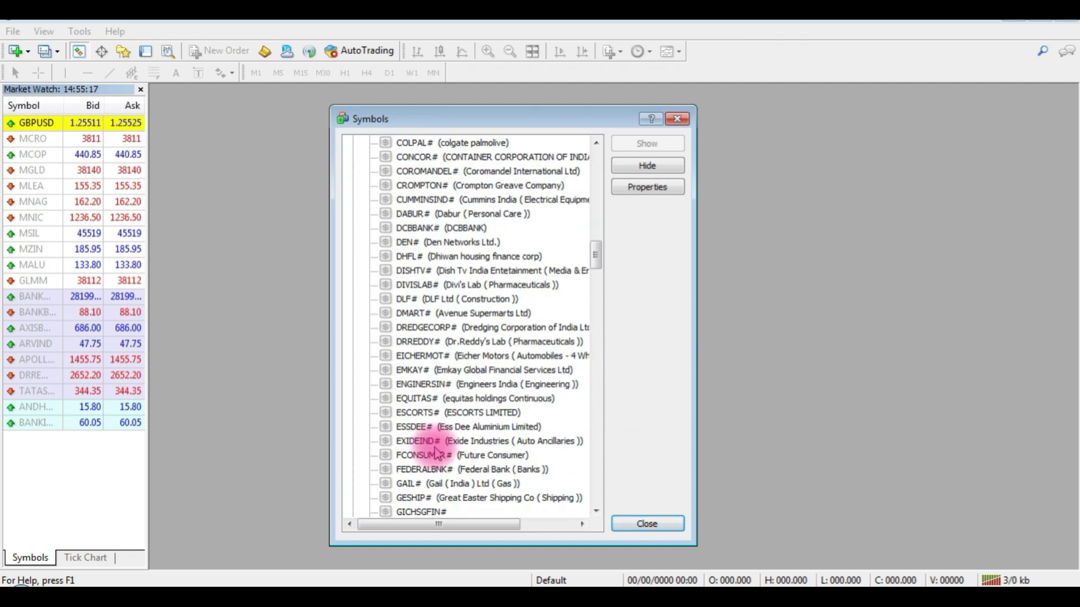
pyautogui.doubleClick(439, 442)
pyautogui.scroll(-4, 450, 458)
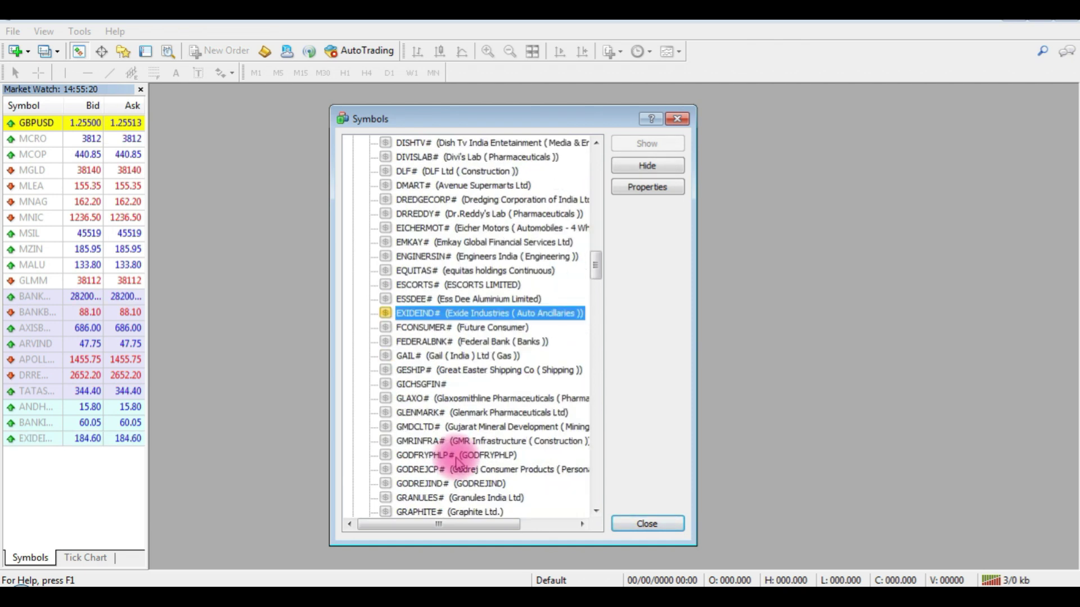
pyautogui.scroll(-10, 455, 484)
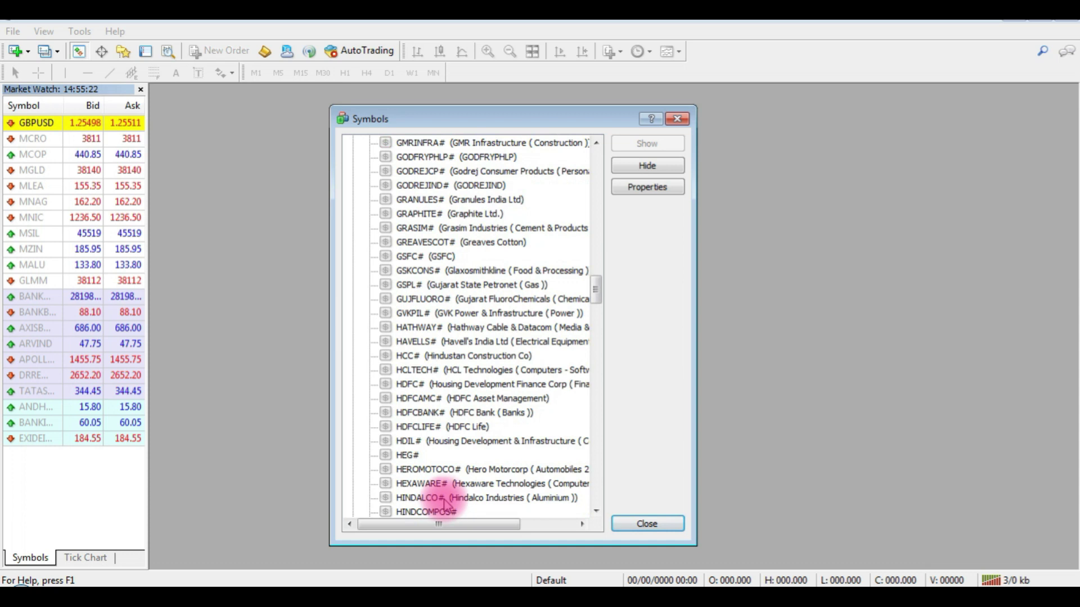
pyautogui.scroll(-5, 450, 504)
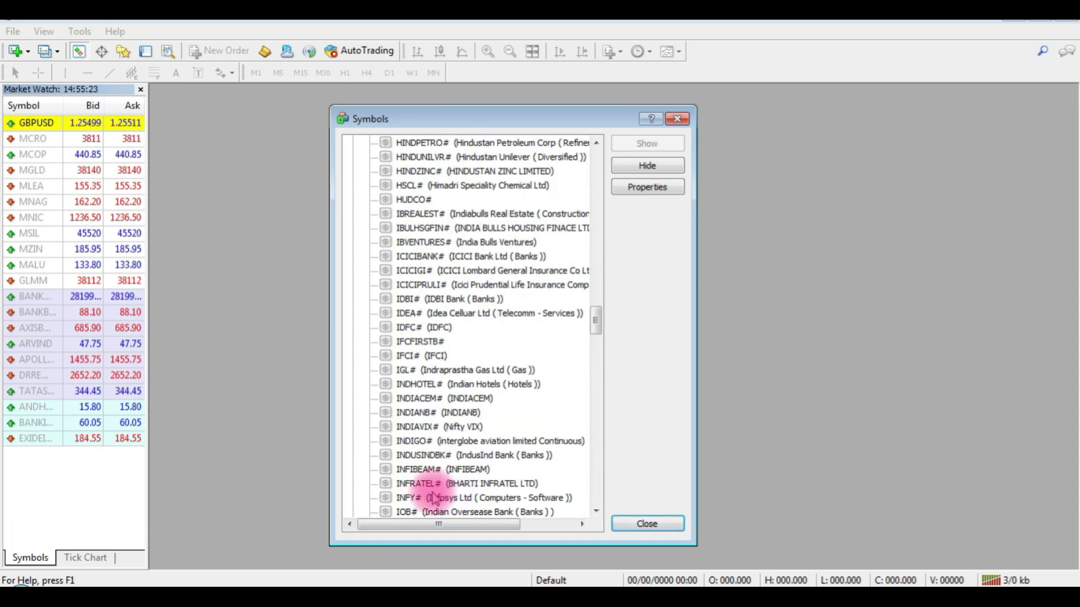
pyautogui.click(432, 499)
pyautogui.doubleClick(432, 498)
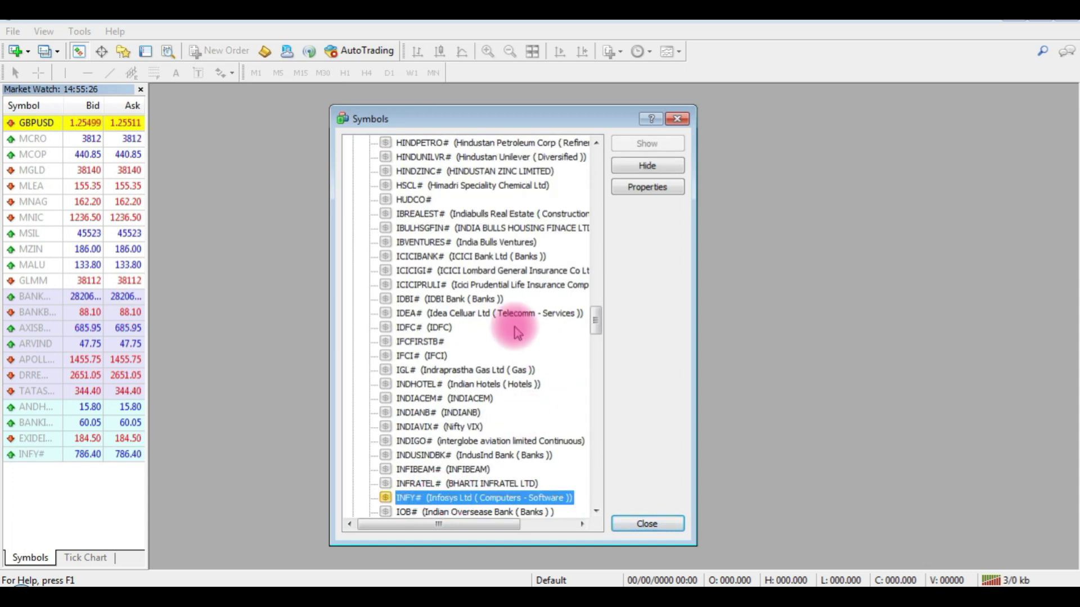
pyautogui.scroll(5, 562, 315)
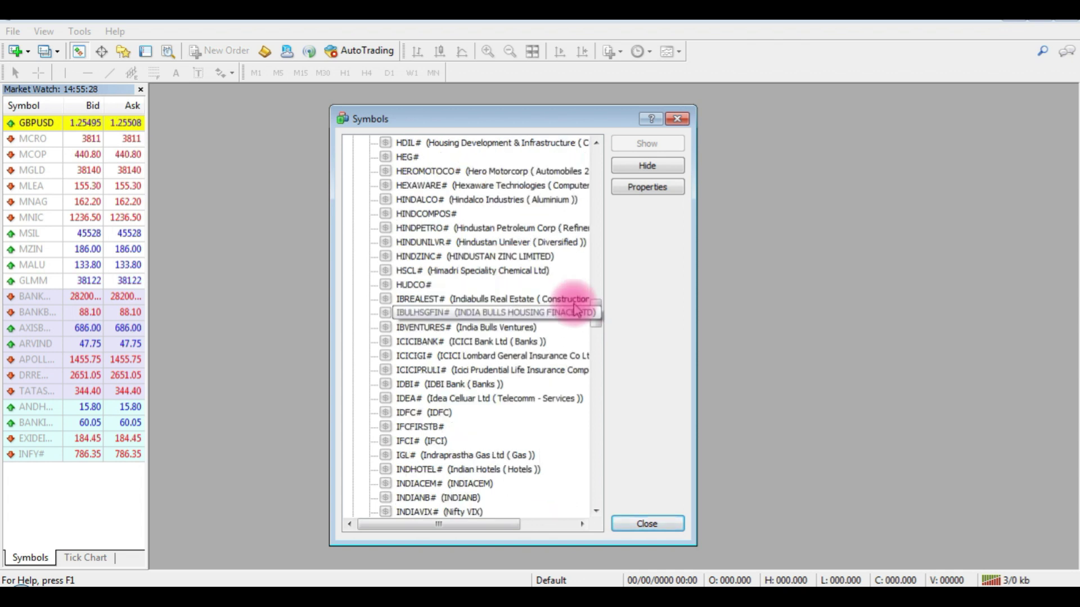
pyautogui.scroll(5, 475, 257)
pyautogui.scroll(9, 475, 257)
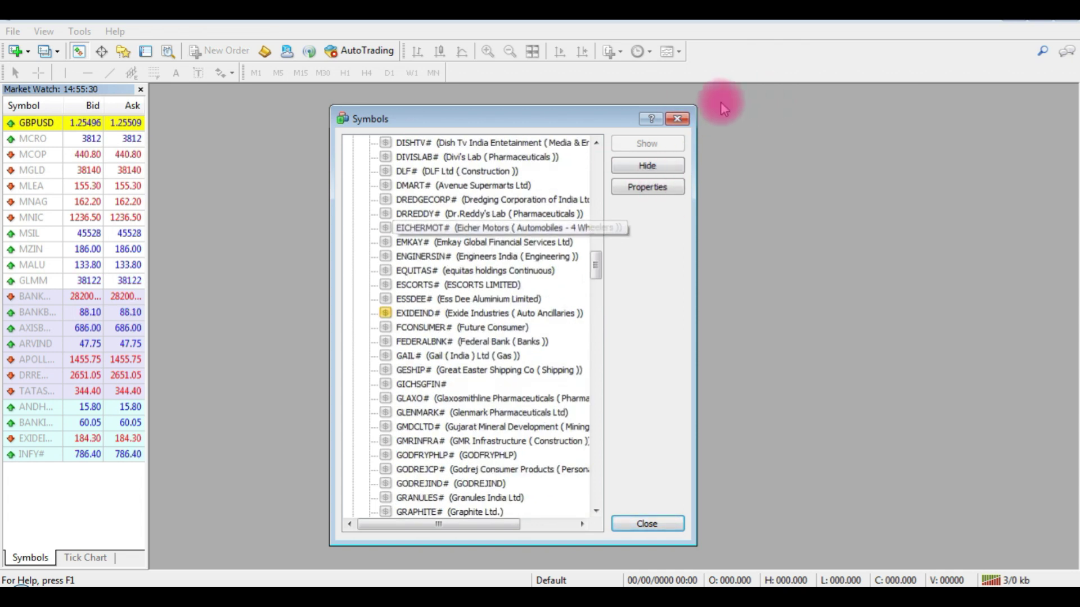
pyautogui.click(677, 118)
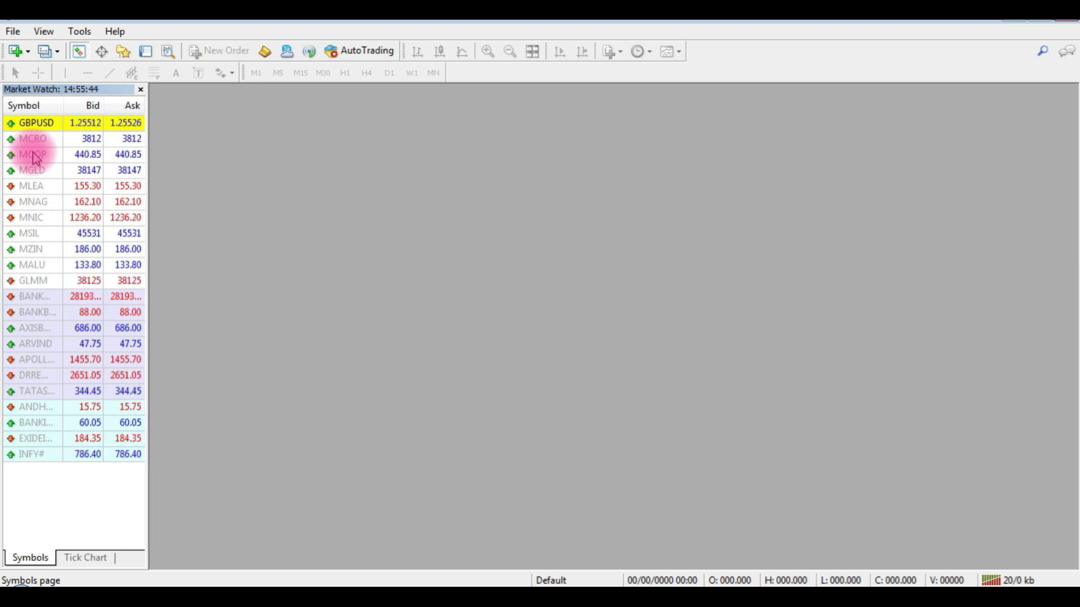
# Open a GBPUSD chart window on the 5-minute (M5) timeframe and maximize it.
pyautogui.moveTo(45, 129)
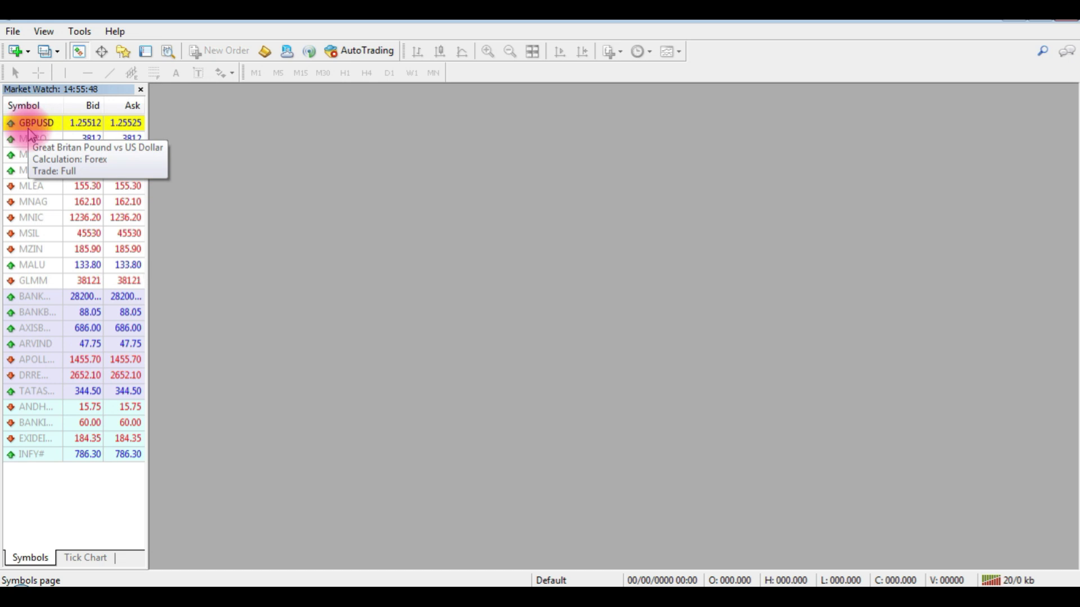
pyautogui.rightClick(35, 126)
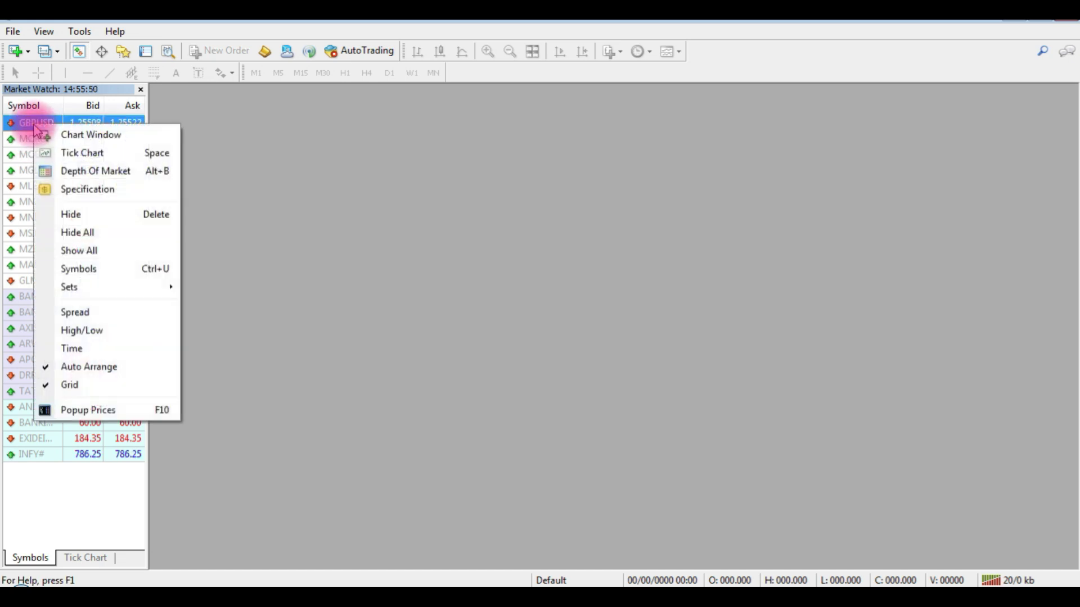
pyautogui.click(81, 141)
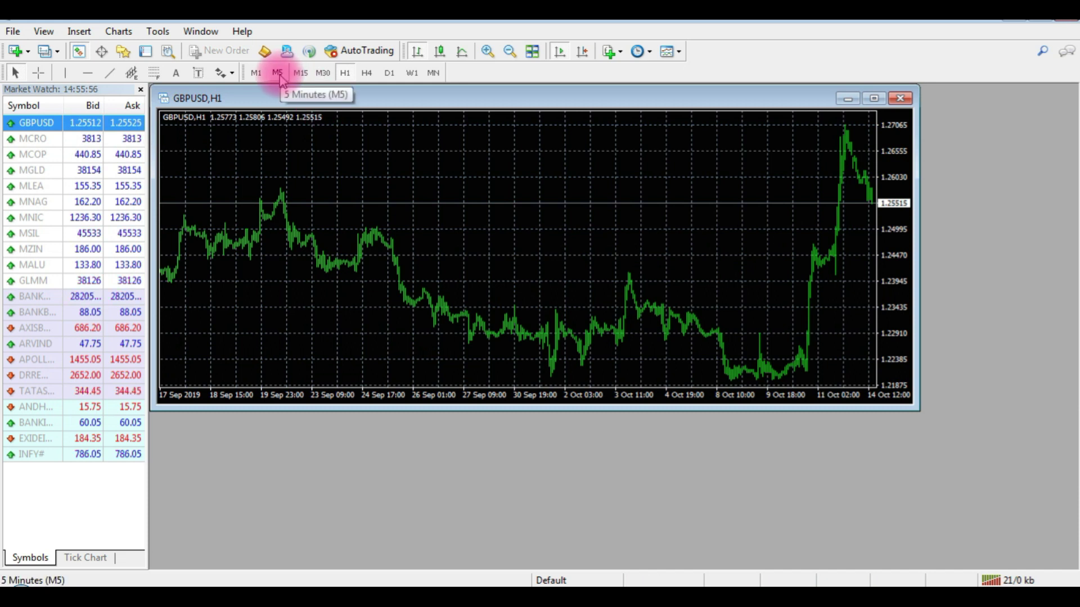
pyautogui.click(278, 74)
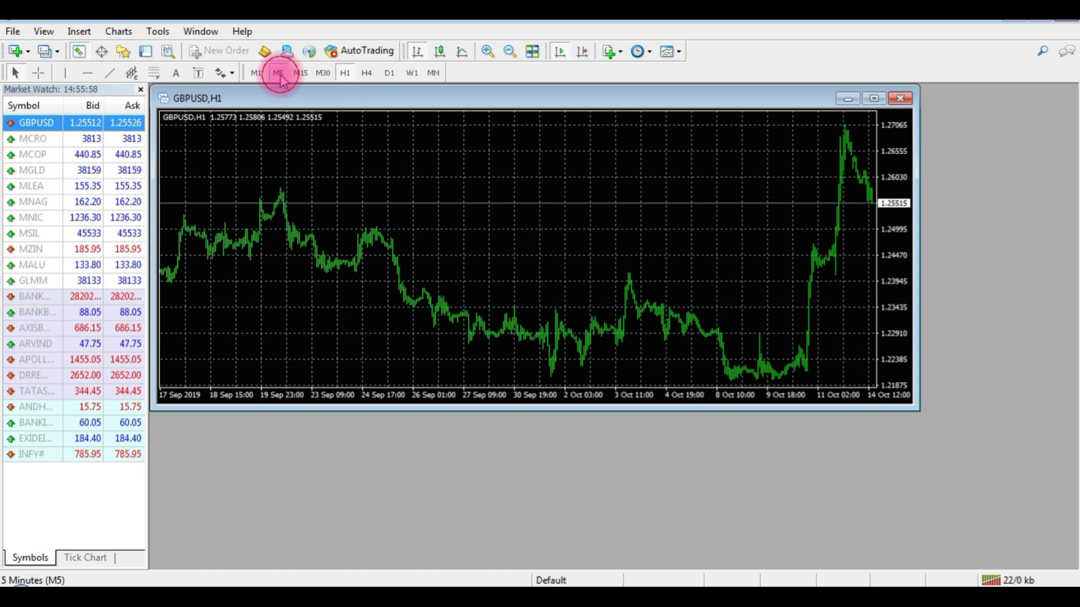
pyautogui.click(874, 99)
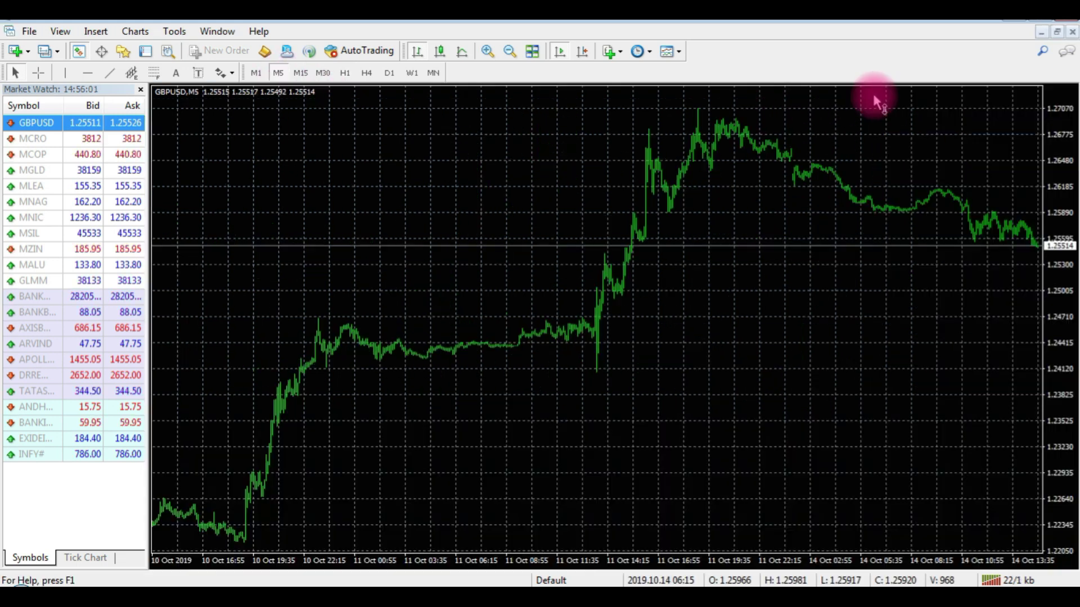
# Apply the WinTrader_Scanner_1.2 template to the GBPUSD chart and refresh the scanner.
pyautogui.click(681, 51)
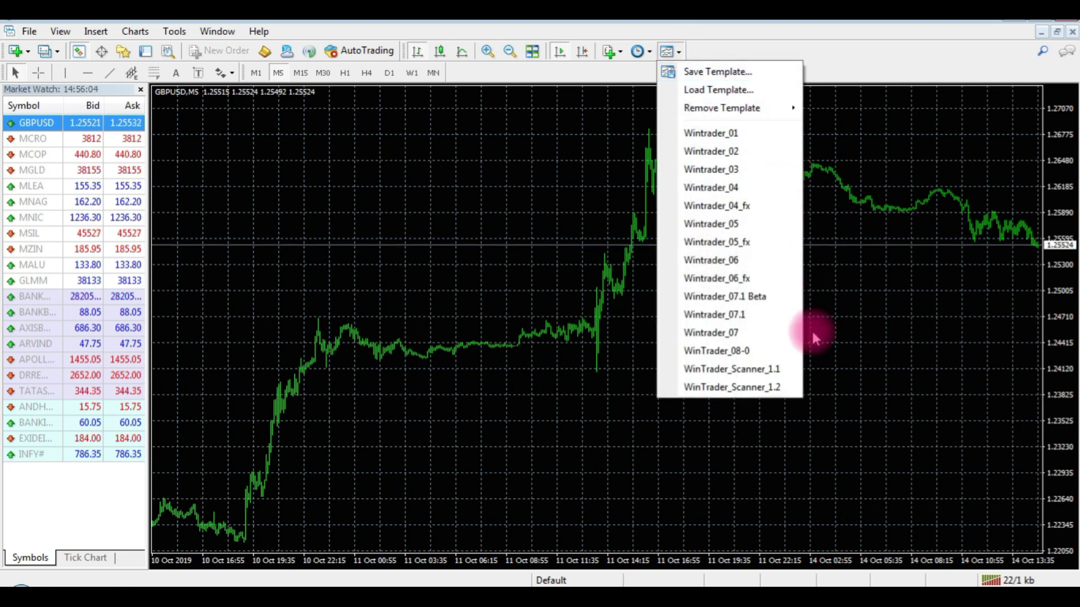
pyautogui.click(760, 388)
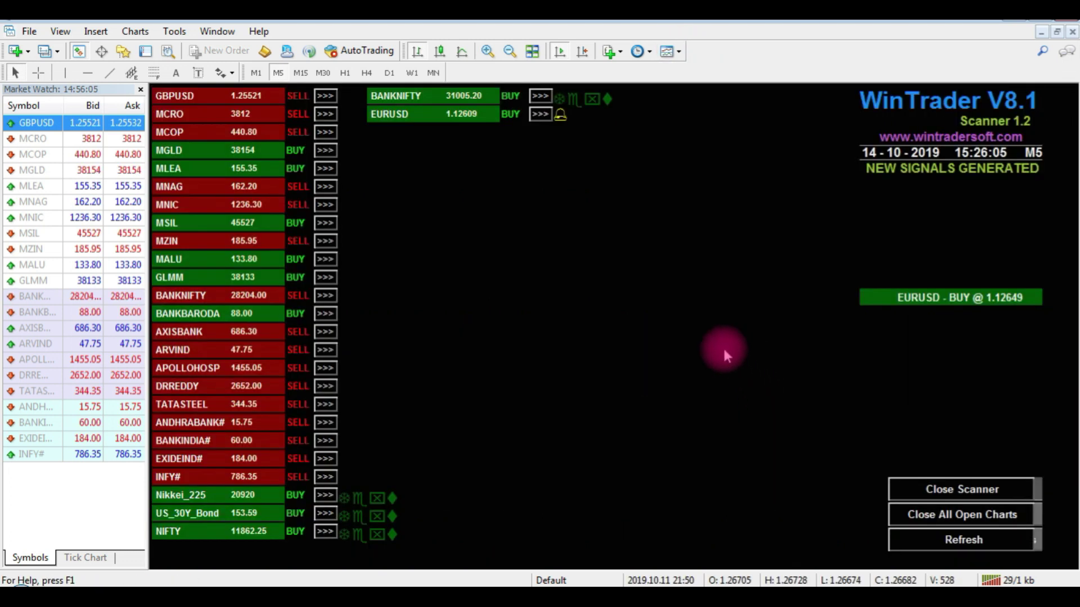
pyautogui.click(373, 186)
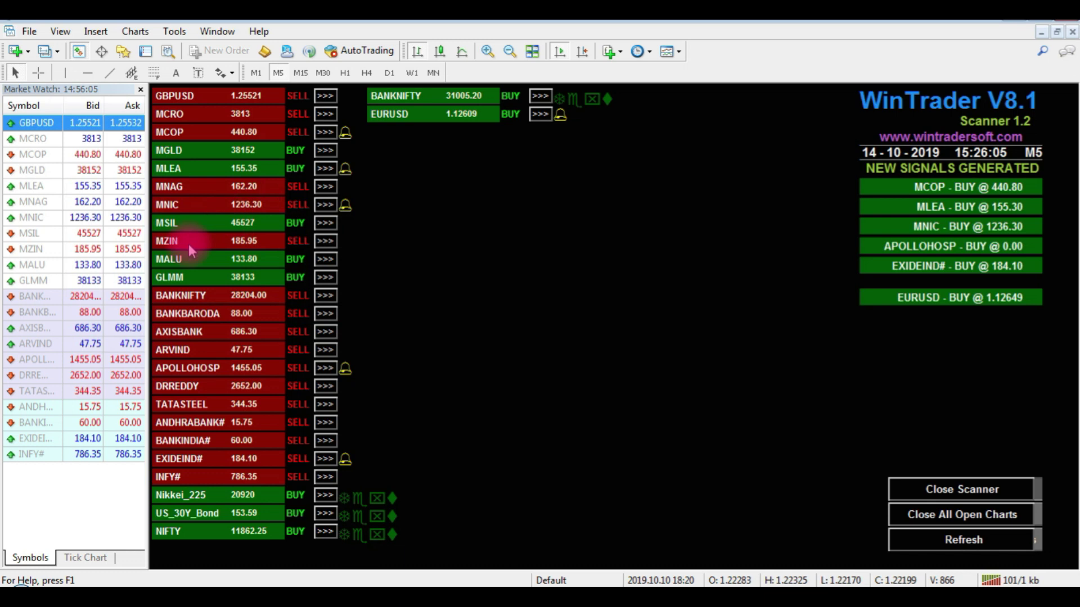
pyautogui.click(992, 540)
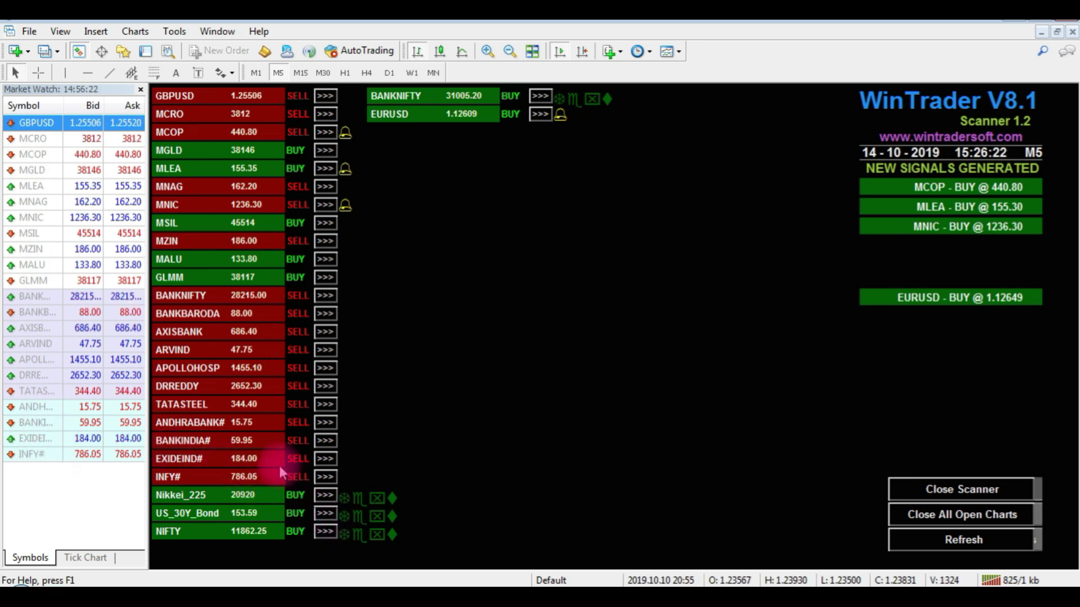
pyautogui.click(966, 542)
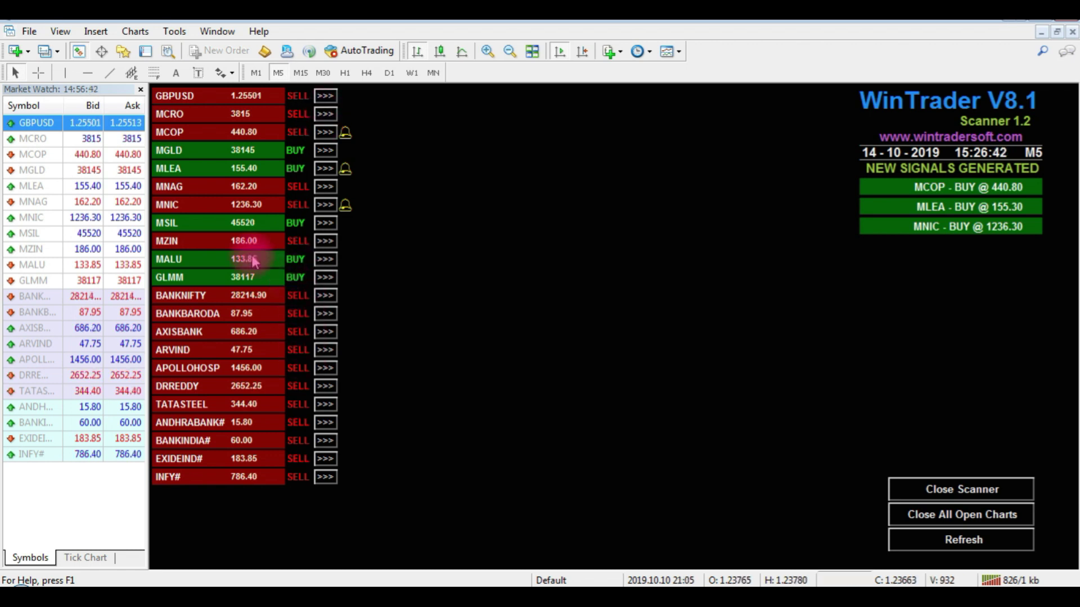
# Open the MSIL chart from its entry in the scanner.
pyautogui.moveTo(323, 224); pyautogui.dragTo(501, 309)
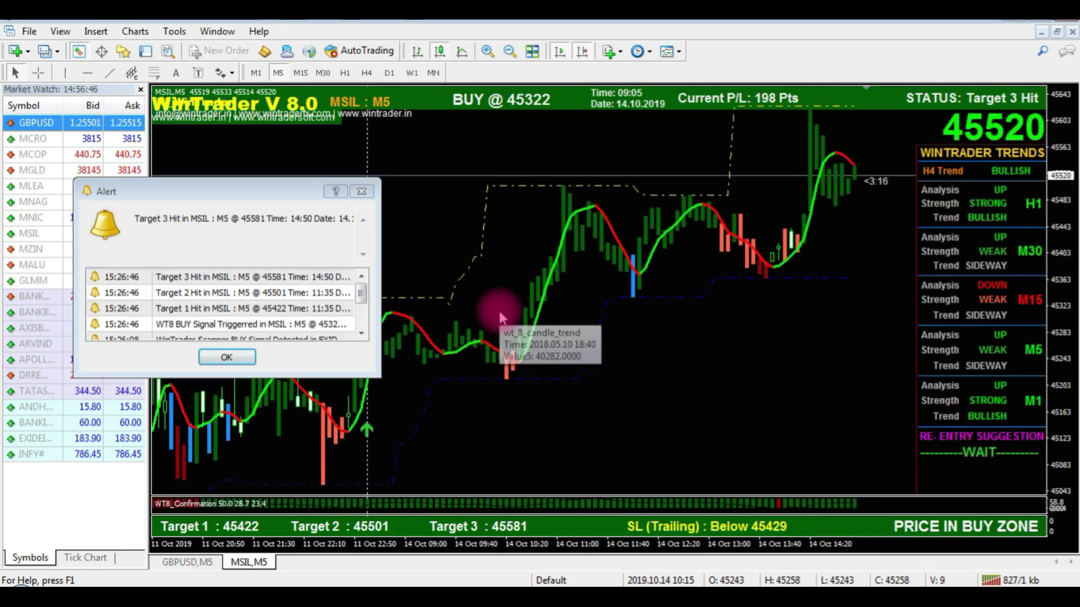
# Close the GBPUSD scanner and the MSIL chart, and dismiss the alert window.
pyautogui.click(188, 562)
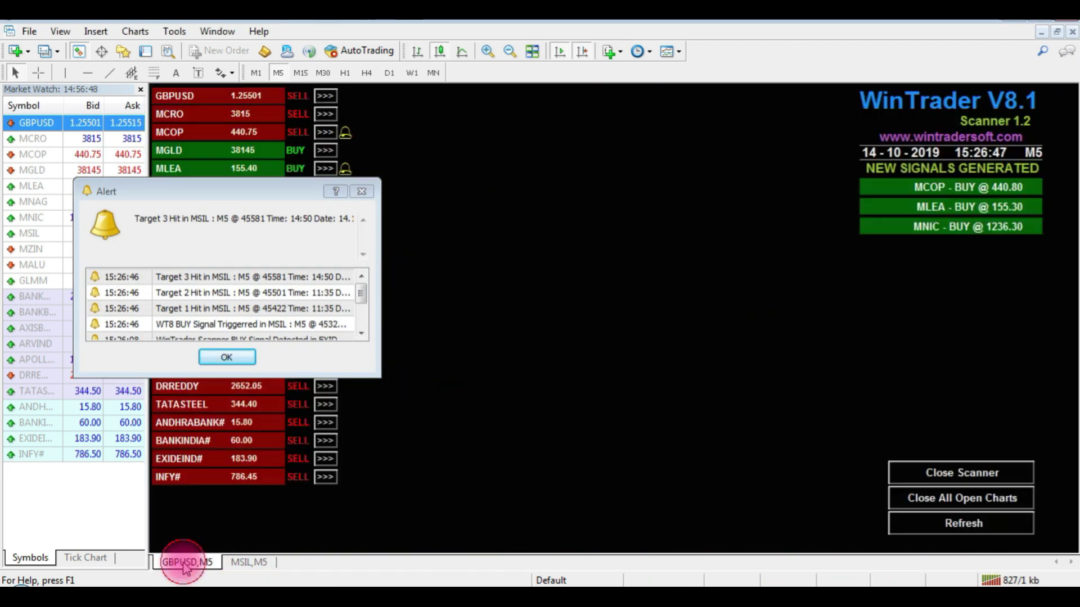
pyautogui.click(1072, 32)
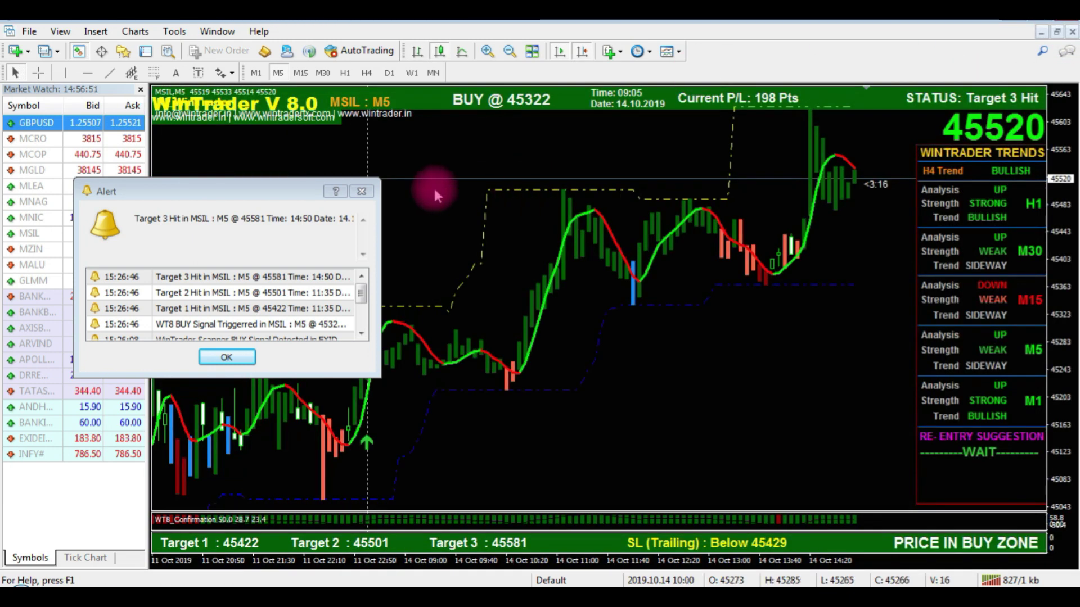
pyautogui.click(1070, 33)
pyautogui.click(362, 191)
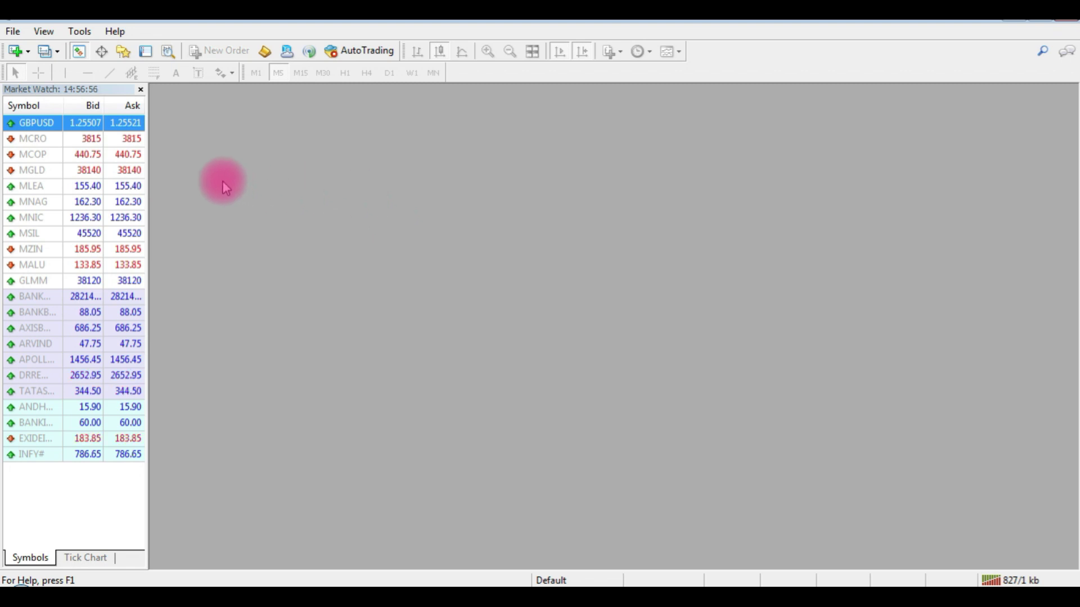
# Open a new GBPUSD chart window from Market Watch, set it to the 5-minute (M5) timeframe and maximize it.
pyautogui.moveTo(32, 129)
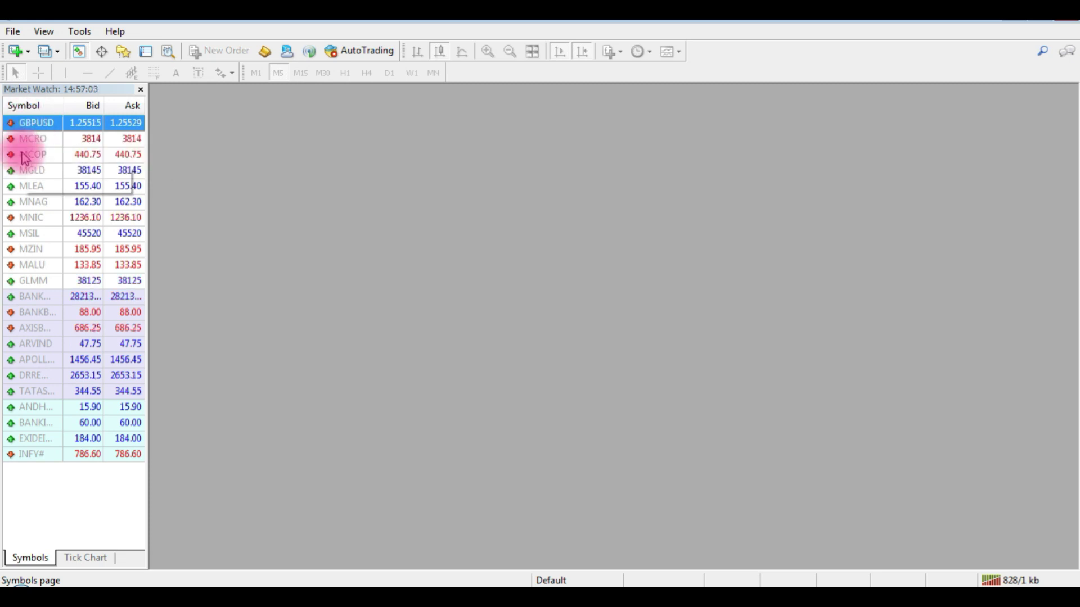
pyautogui.rightClick(35, 123)
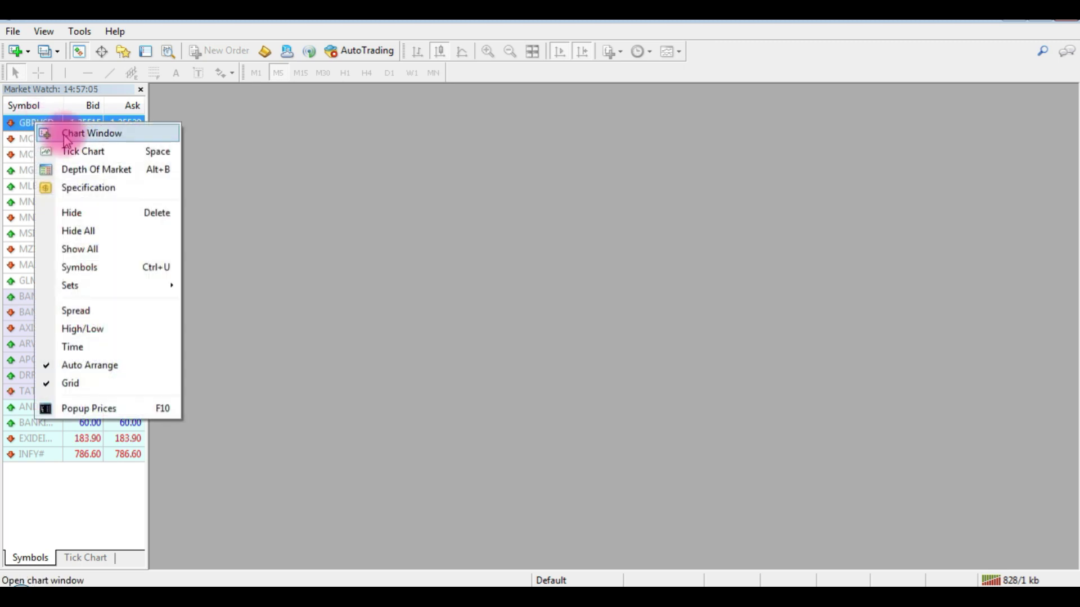
pyautogui.click(94, 134)
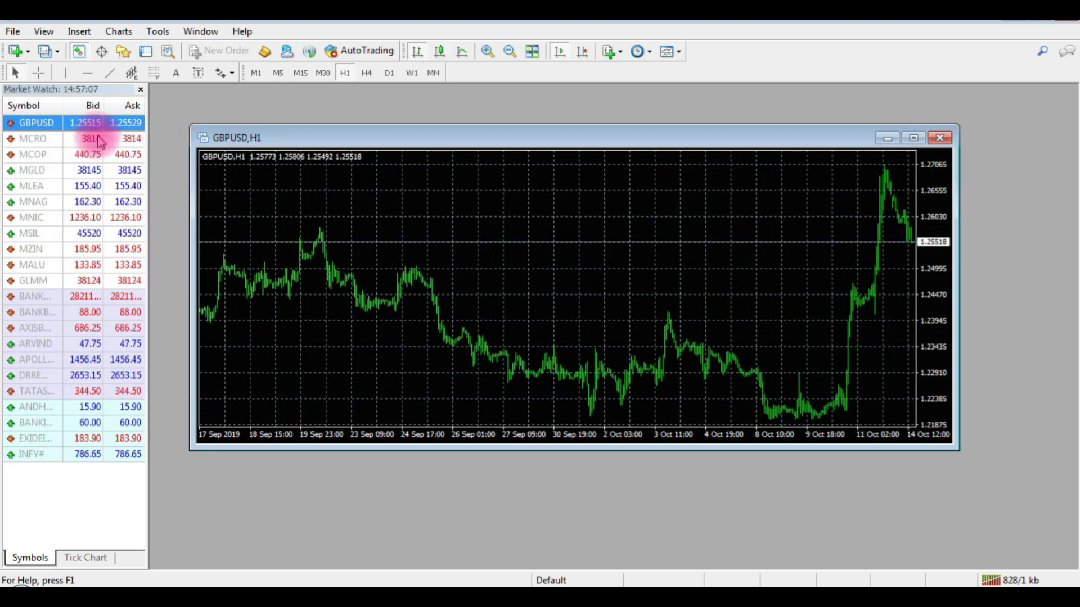
pyautogui.click(278, 74)
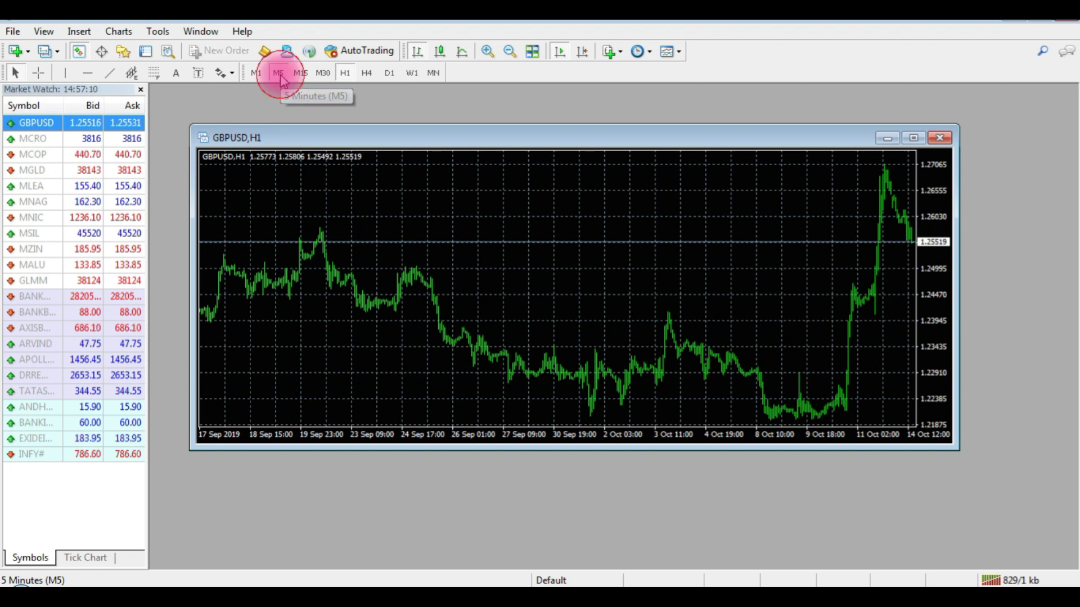
pyautogui.doubleClick(797, 140)
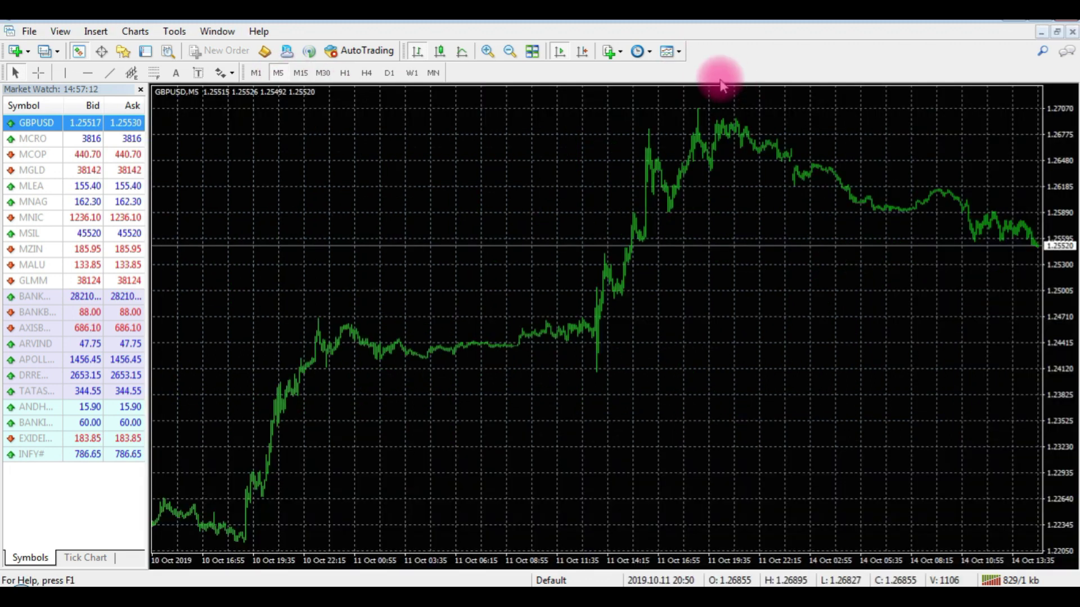
# Load the WinTrader scanner template on the new GBPUSD chart and refresh its symbol list.
pyautogui.click(672, 52)
pyautogui.click(729, 386)
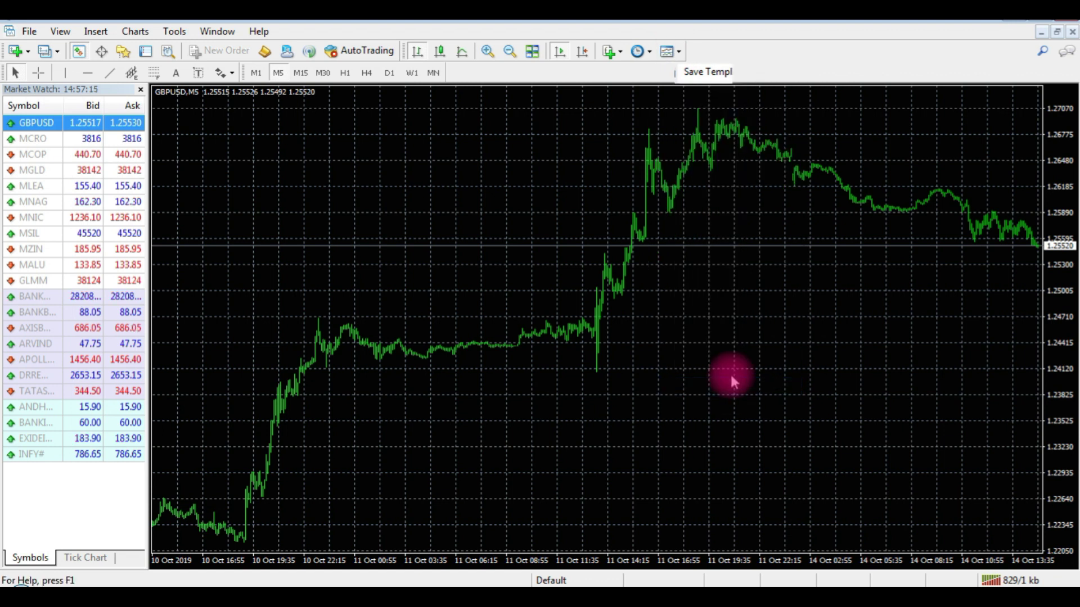
pyautogui.click(225, 357)
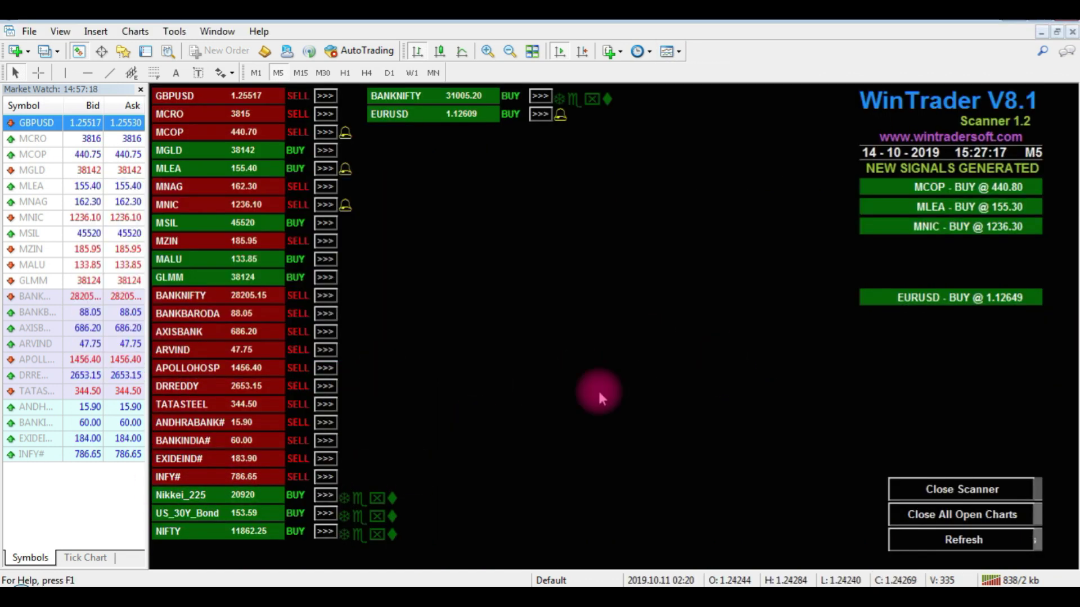
pyautogui.click(954, 544)
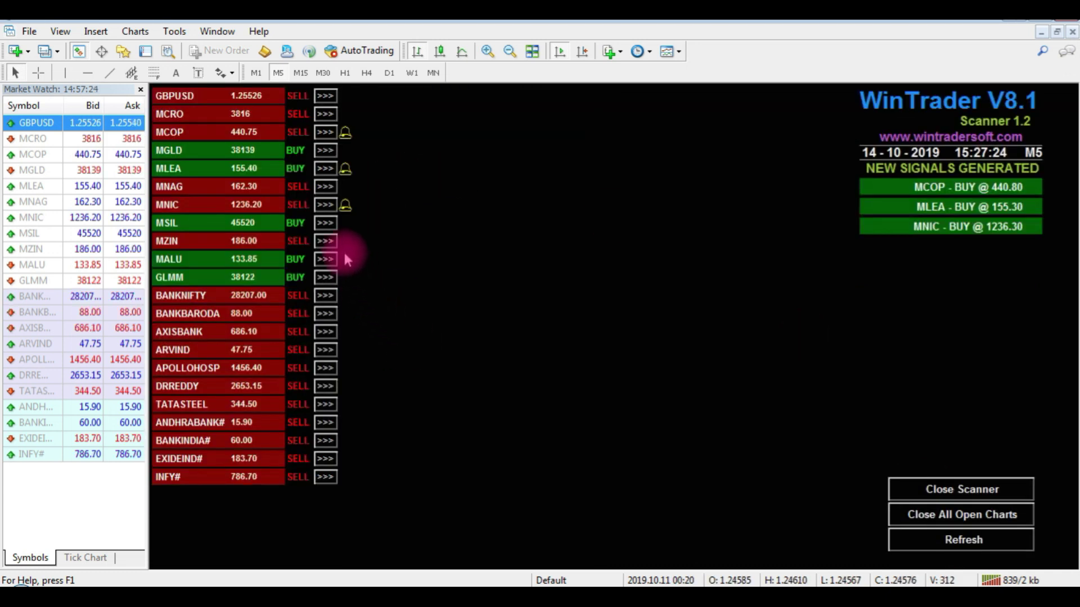
# Open the BANKNIFTY, DRREDDY and MCRO charts from their scanner entries, moving the alert window out of the way.
pyautogui.click(324, 296)
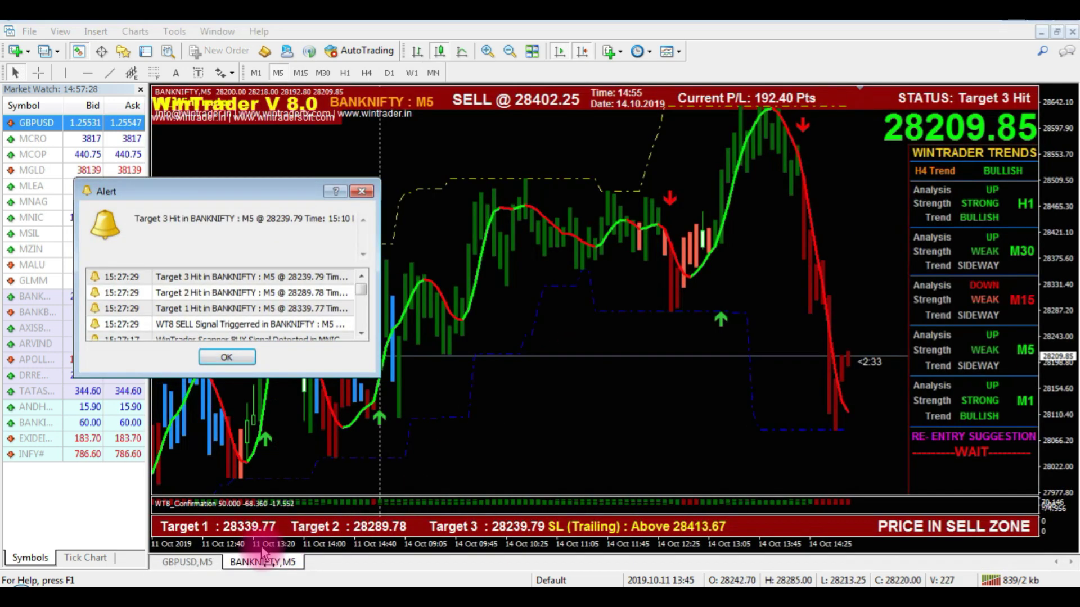
pyautogui.click(183, 562)
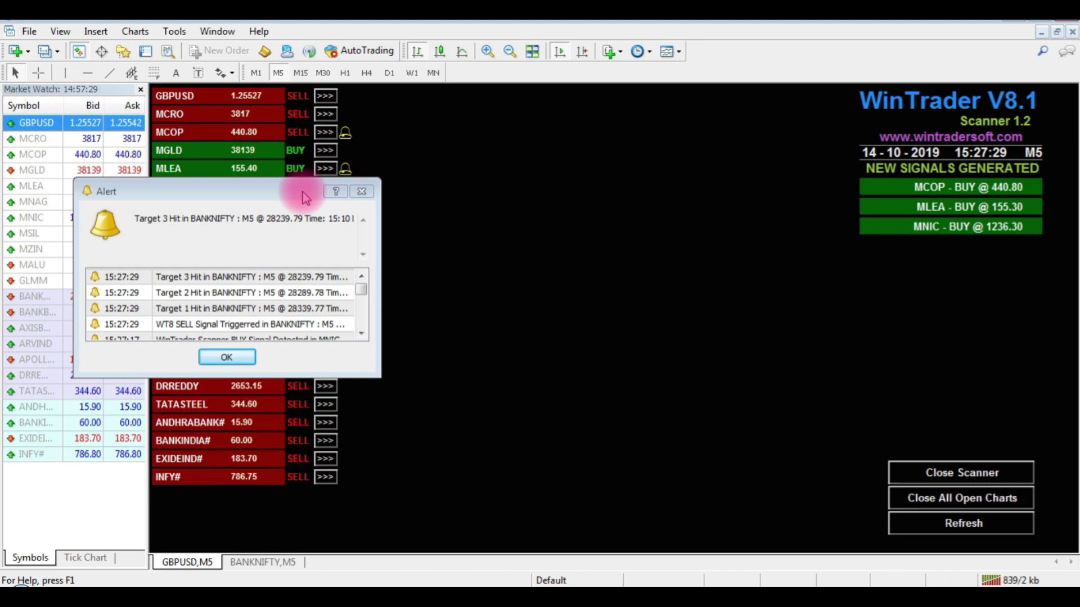
pyautogui.moveTo(334, 193); pyautogui.dragTo(33, 354)
pyautogui.click(330, 385)
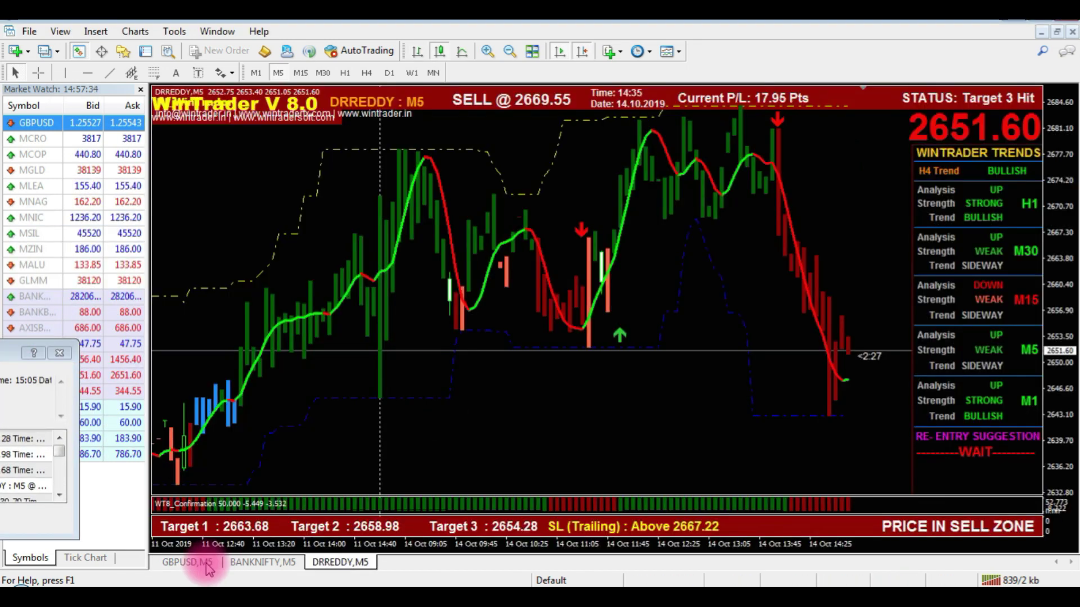
pyautogui.click(191, 563)
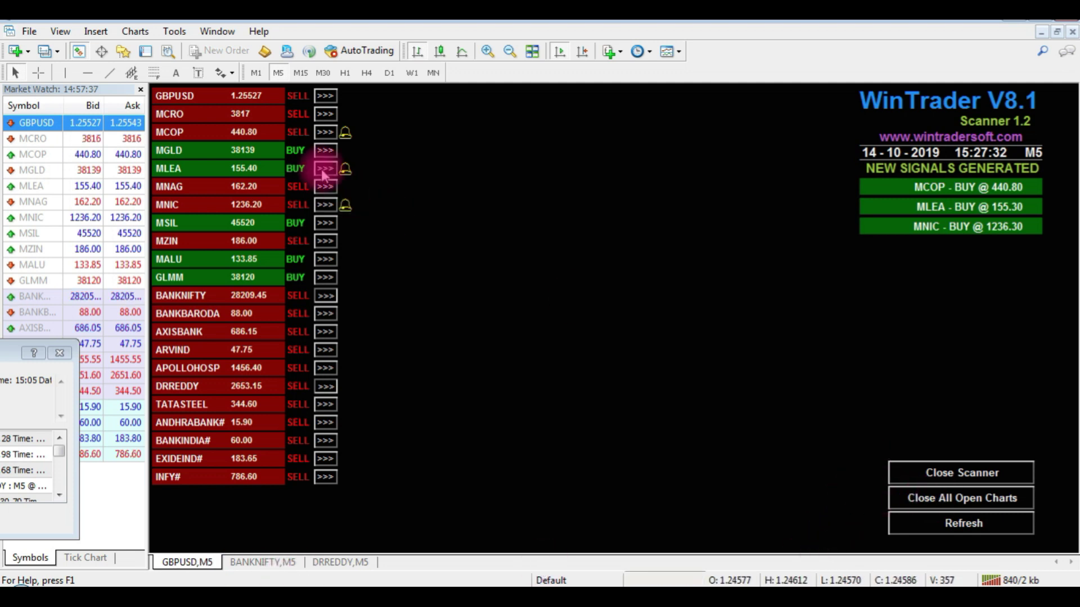
pyautogui.click(326, 114)
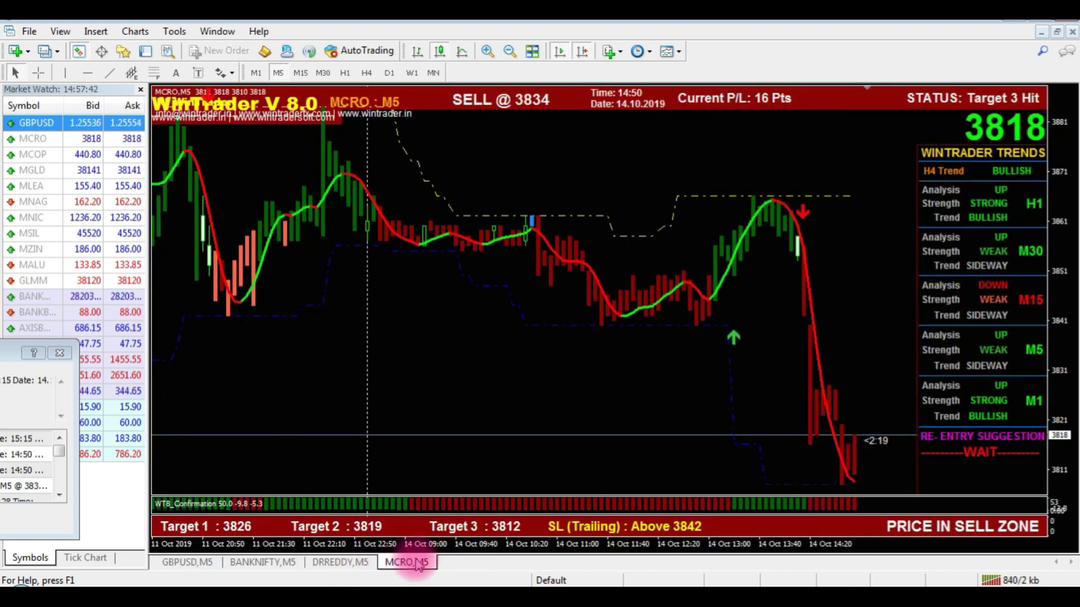
# Look through the open MCRO, DRREDDY and BANKNIFTY charts and the GBPUSD scanner by switching between them.
pyautogui.click(341, 563)
pyautogui.click(268, 564)
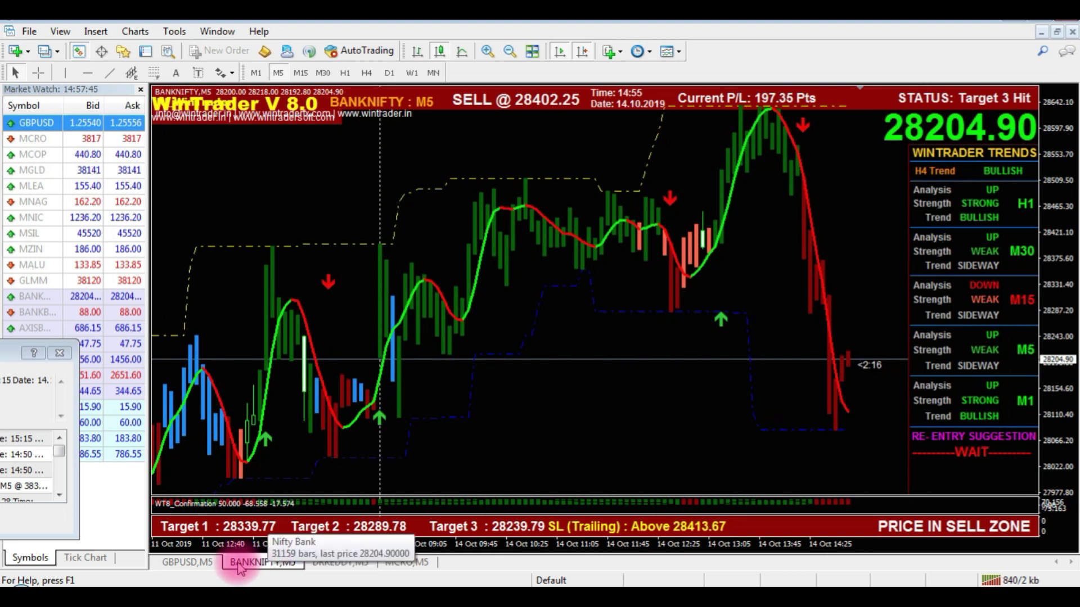
pyautogui.click(187, 563)
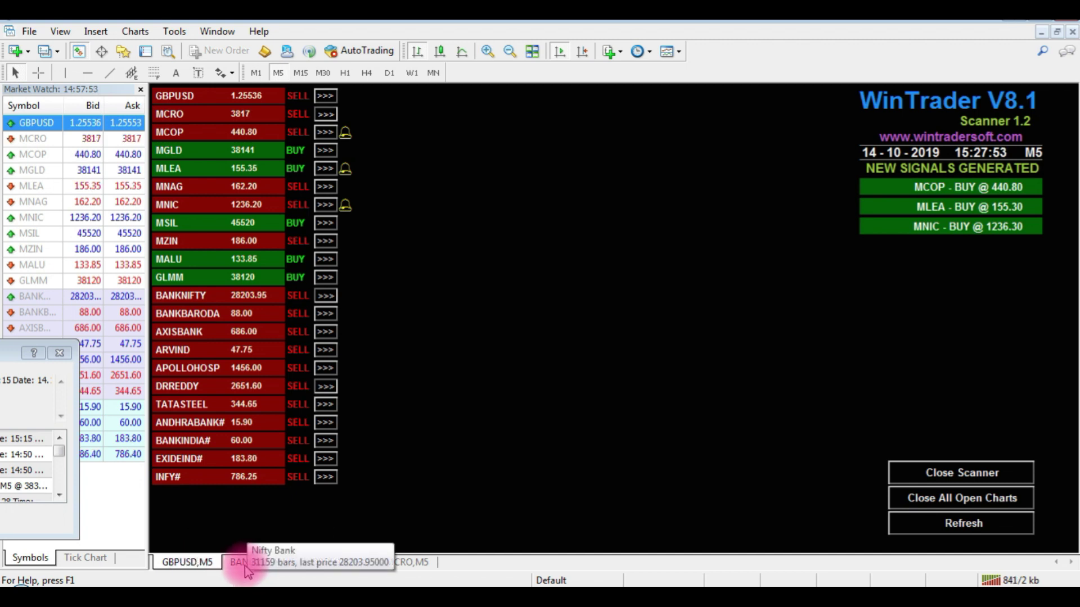
pyautogui.click(406, 562)
pyautogui.click(337, 564)
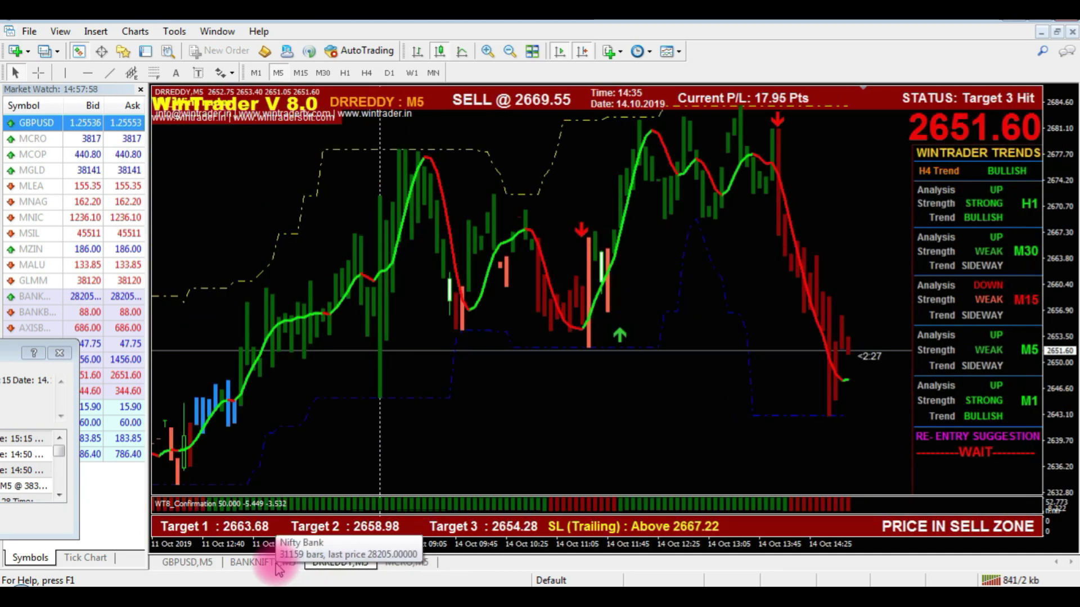
pyautogui.click(262, 563)
# Return to the GBPUSD scanner and close all open symbol charts from it.
pyautogui.click(201, 563)
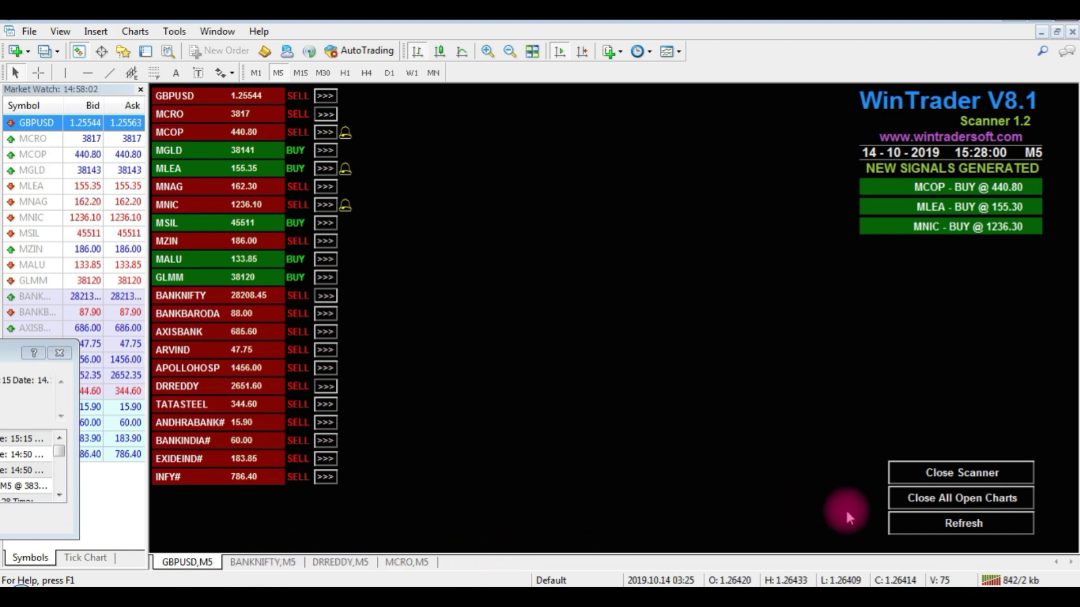
pyautogui.click(930, 501)
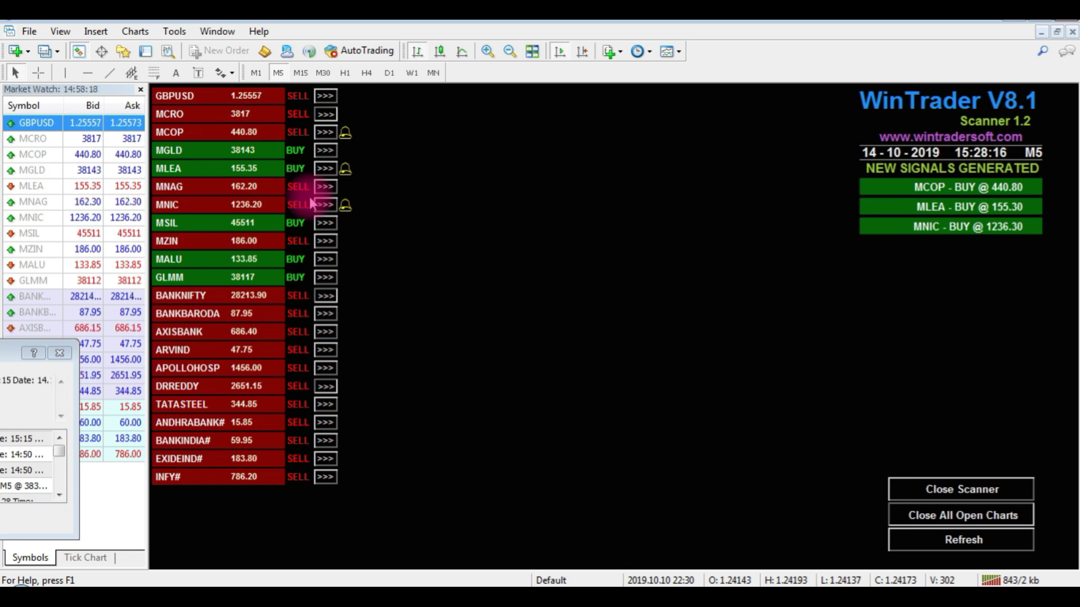
# View the MCRO chart from its scanner entry, dismiss the alert and close the chart.
pyautogui.click(328, 115)
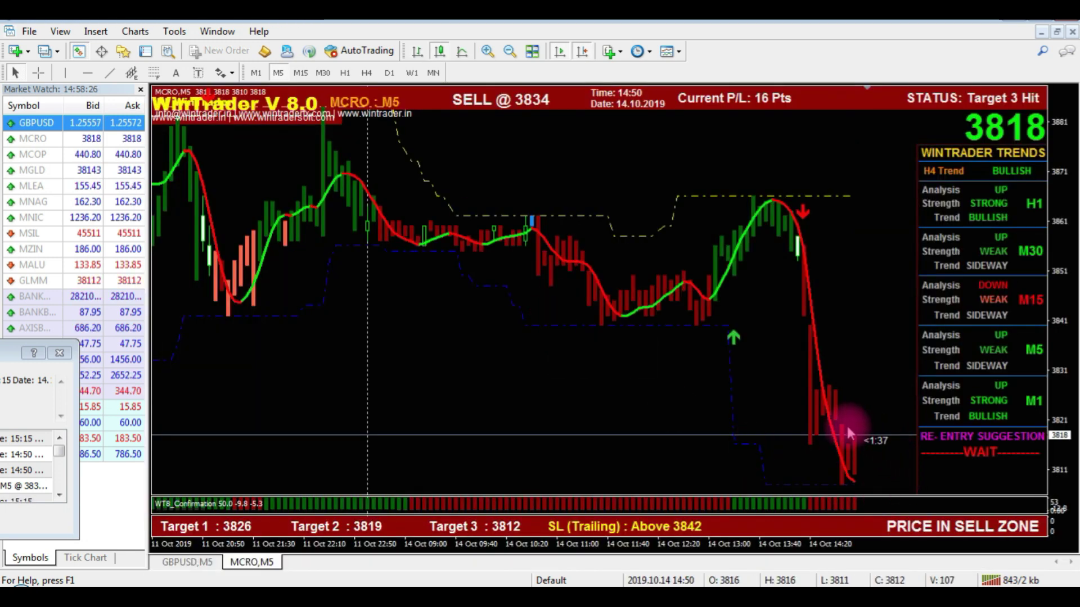
pyautogui.click(59, 352)
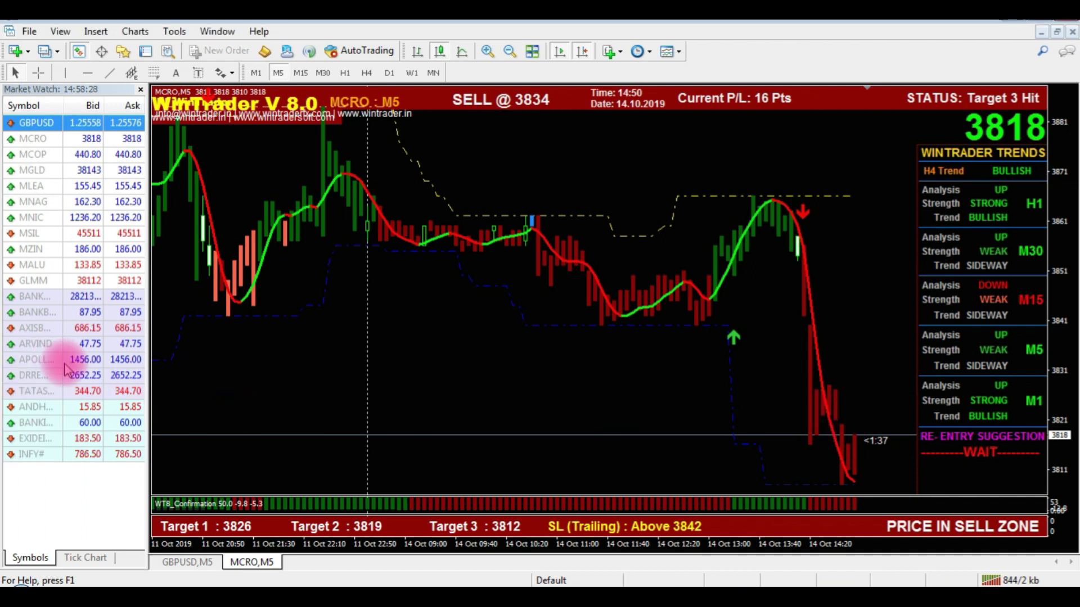
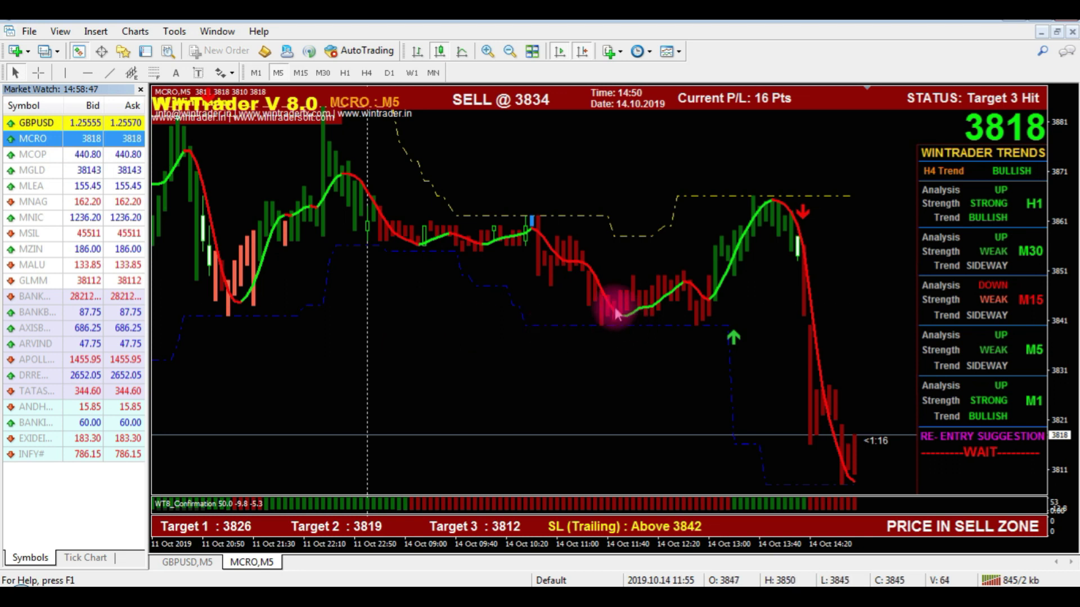
pyautogui.moveTo(661, 315)
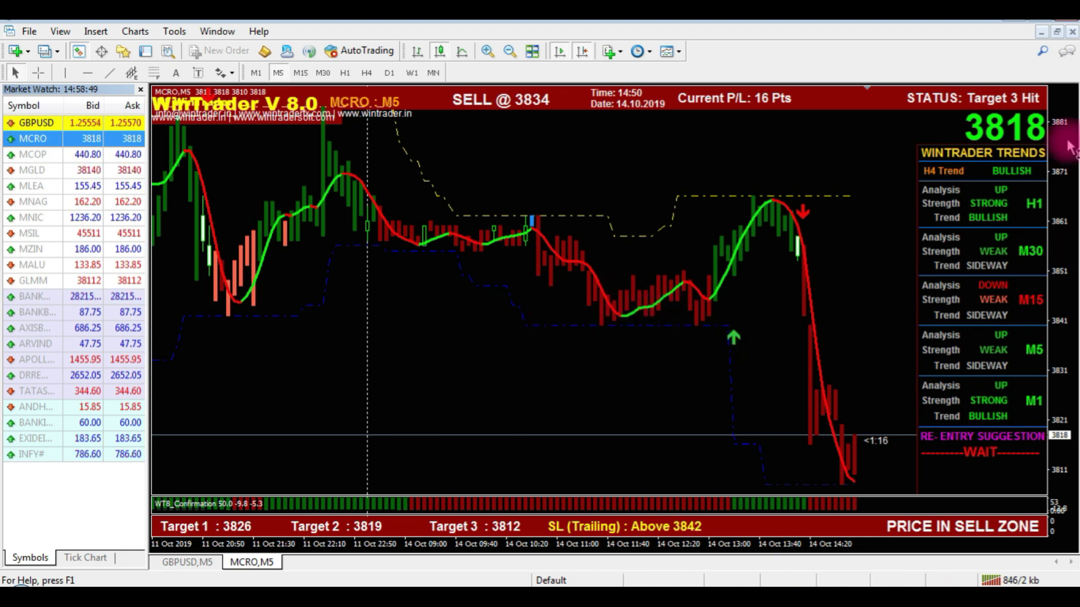
pyautogui.click(1072, 32)
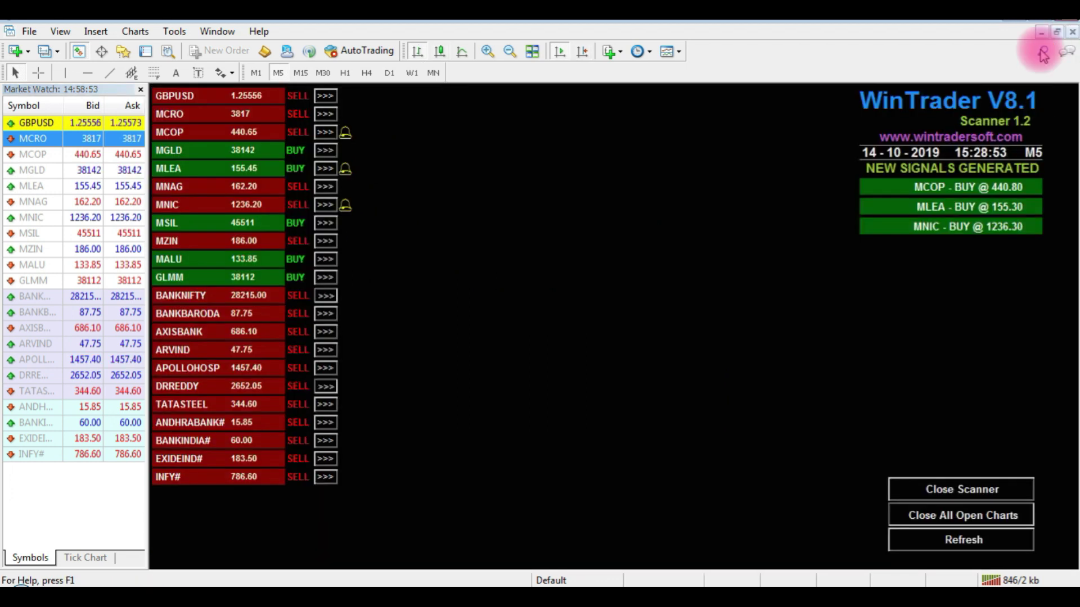
# Reopen the MCRO chart from the scanner and close only that chart.
pyautogui.click(325, 115)
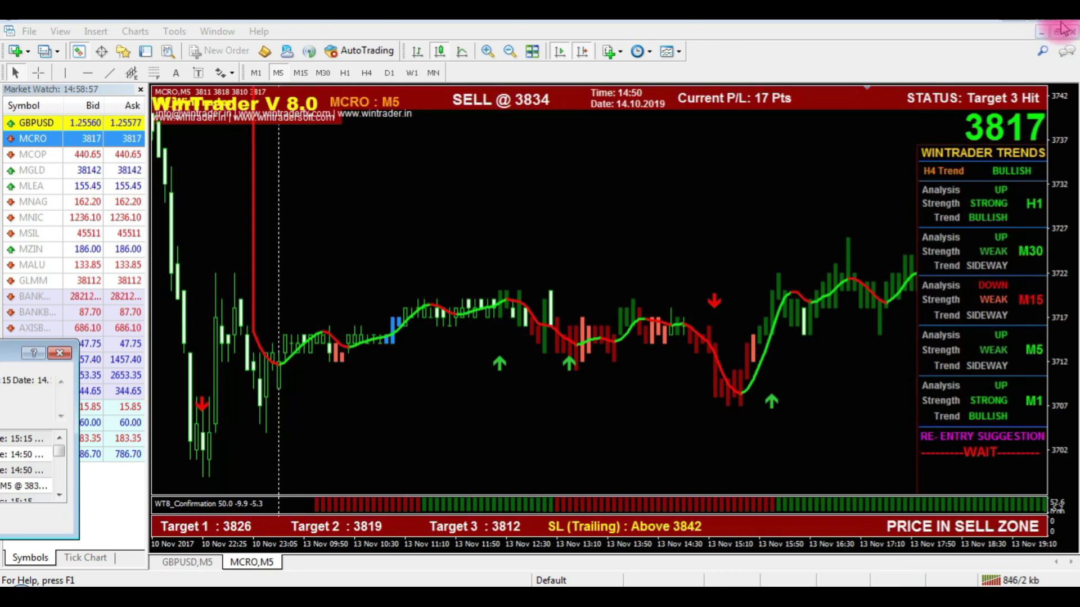
pyautogui.click(838, 188)
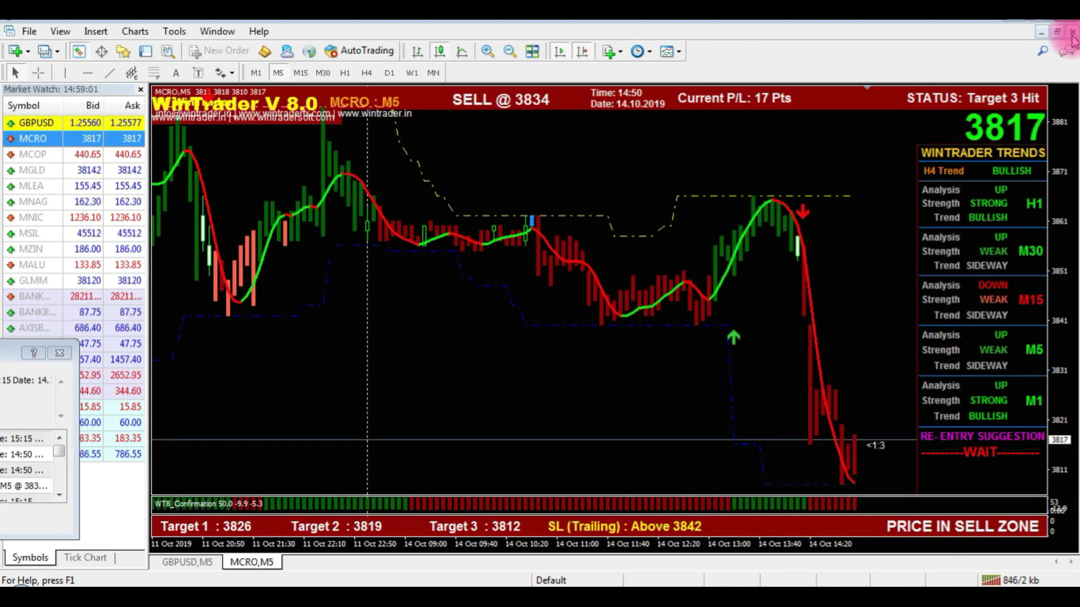
pyautogui.rightClick(244, 564)
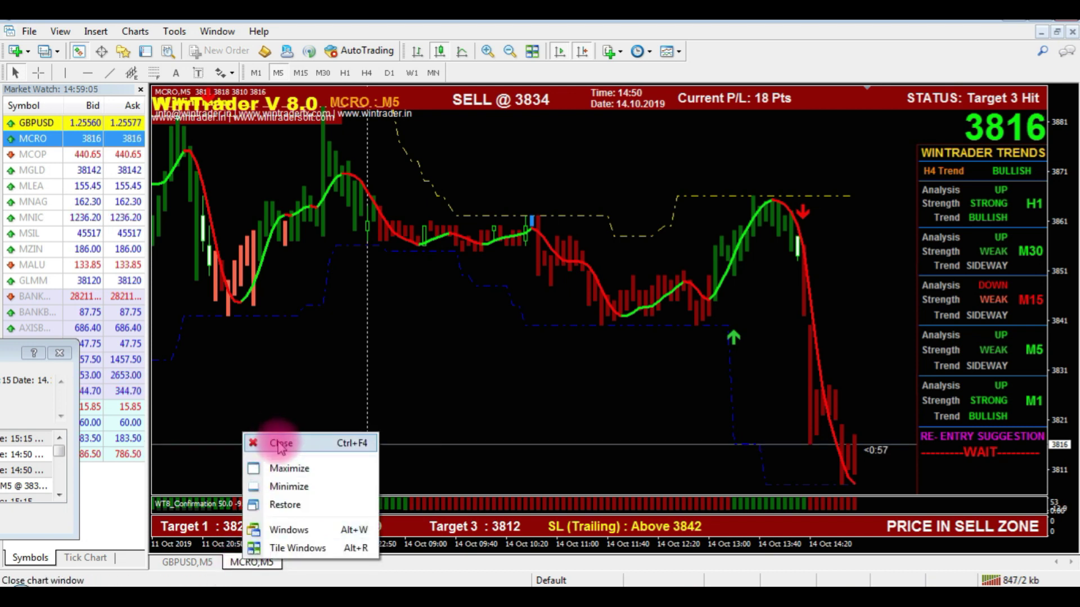
pyautogui.click(279, 445)
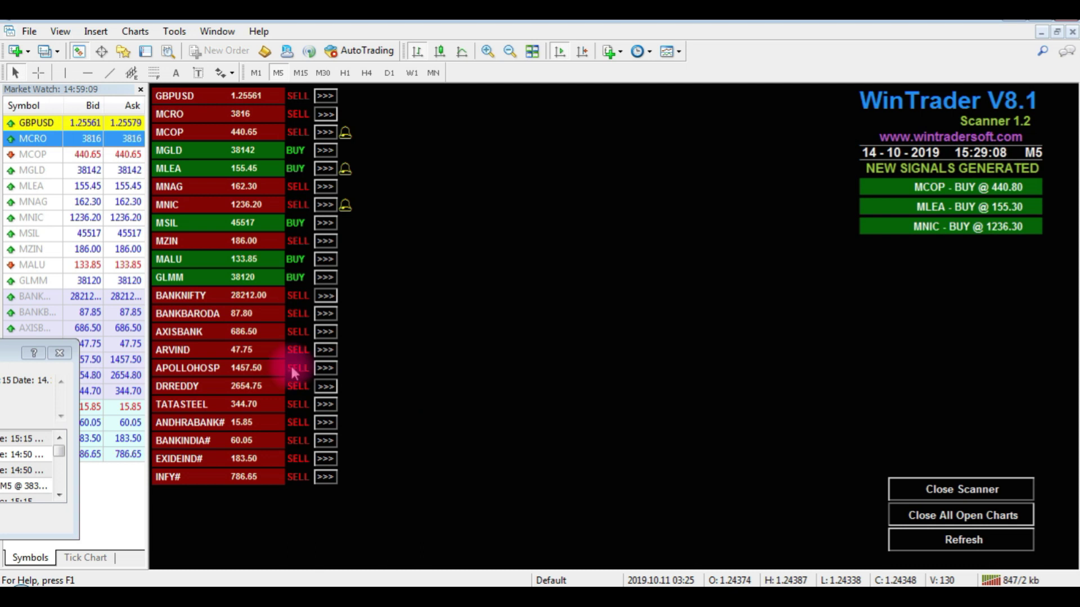
# Close the scanner, leaving the MCRO symbol options without choosing any.
pyautogui.rightClick(38, 139)
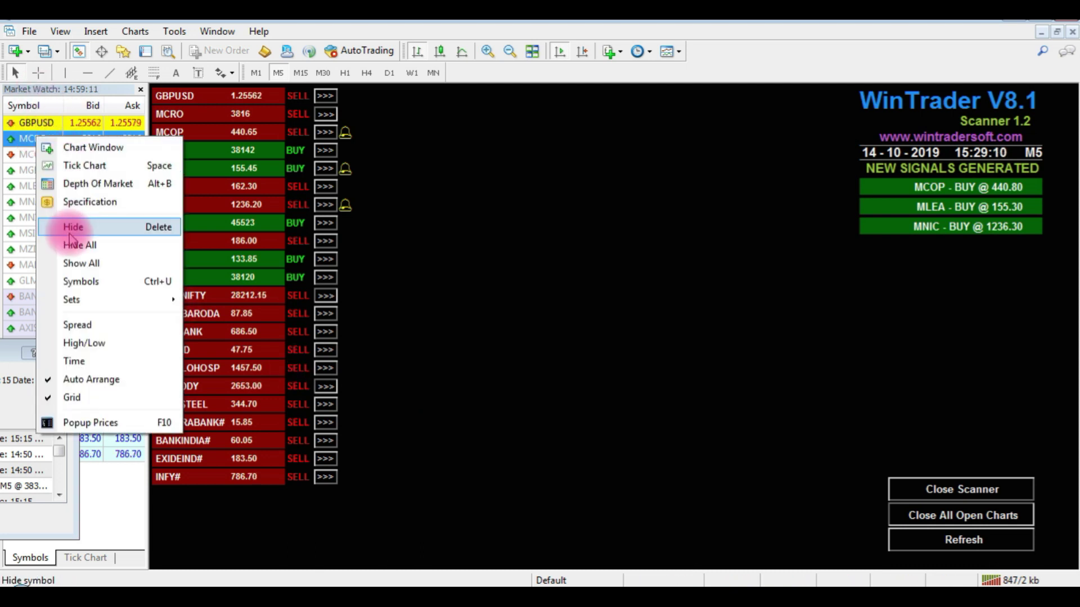
pyautogui.click(464, 298)
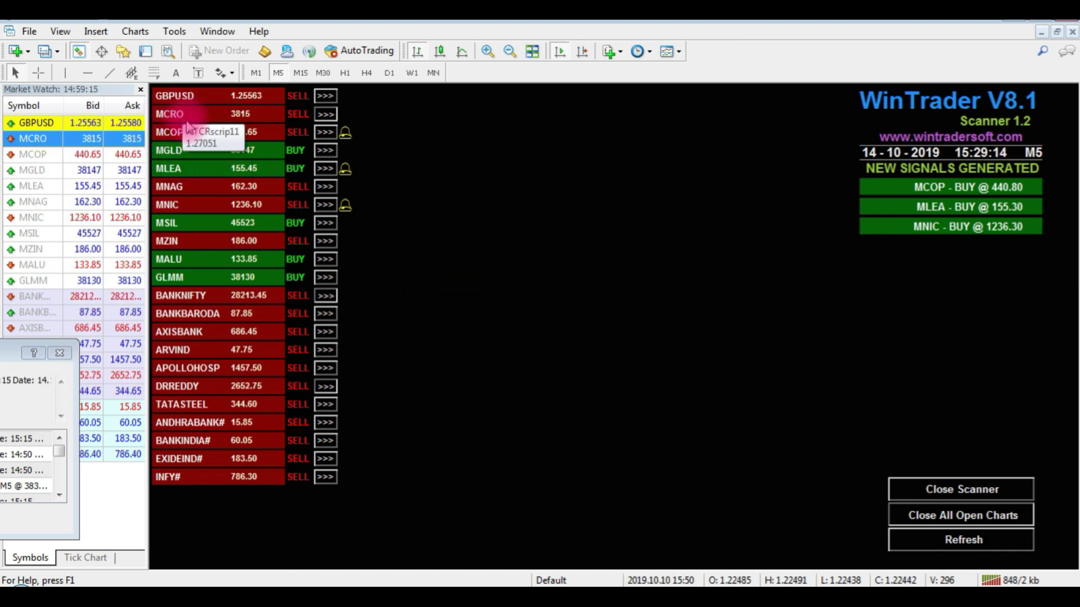
pyautogui.click(943, 490)
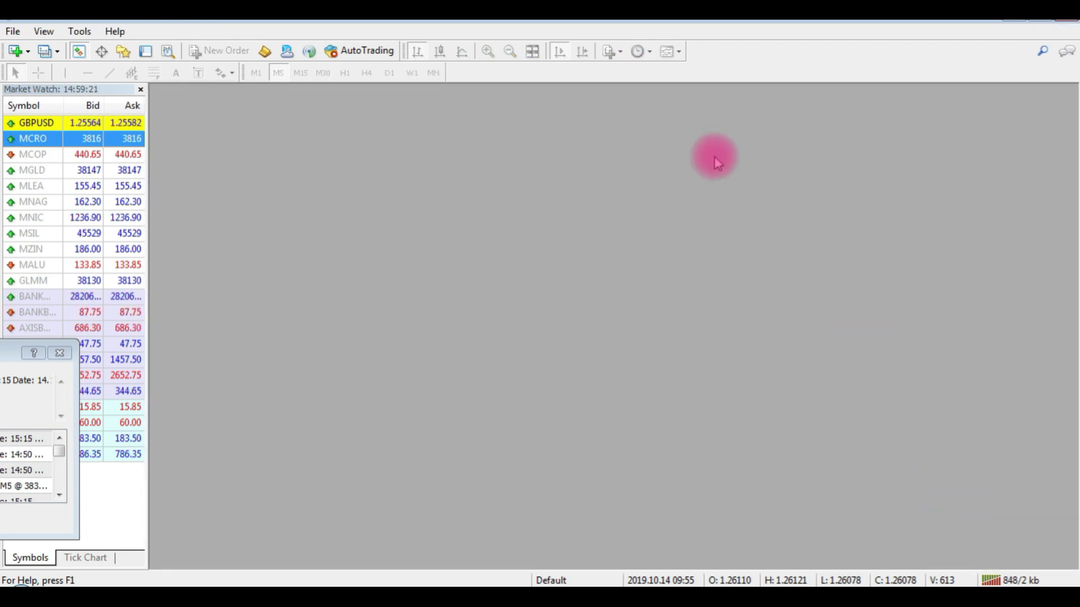
# Hide MCRO from the Market Watch and dismiss the alert window.
pyautogui.click(32, 359)
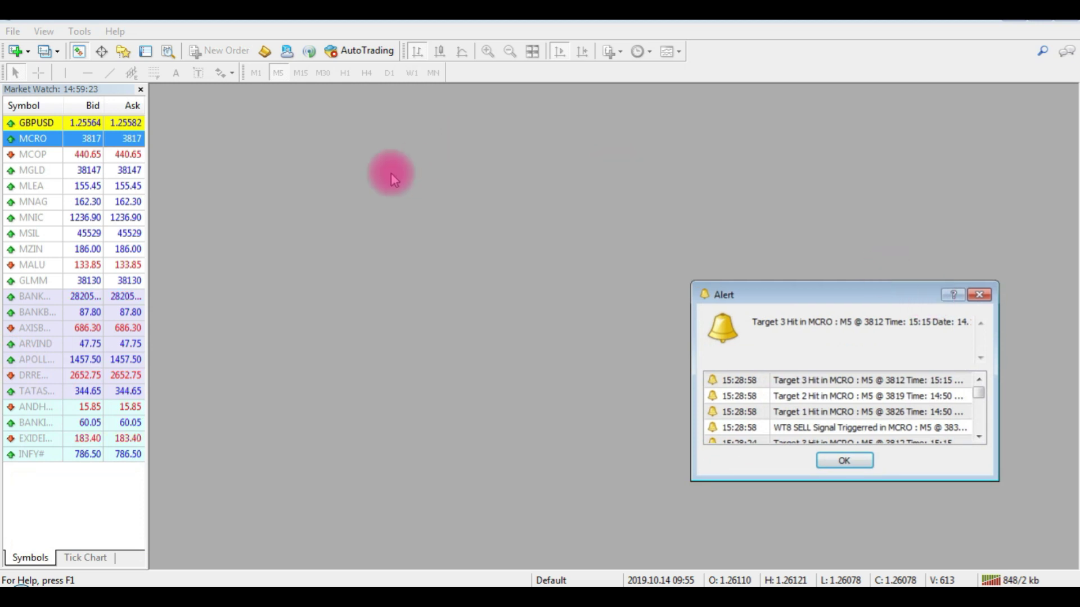
pyautogui.rightClick(39, 142)
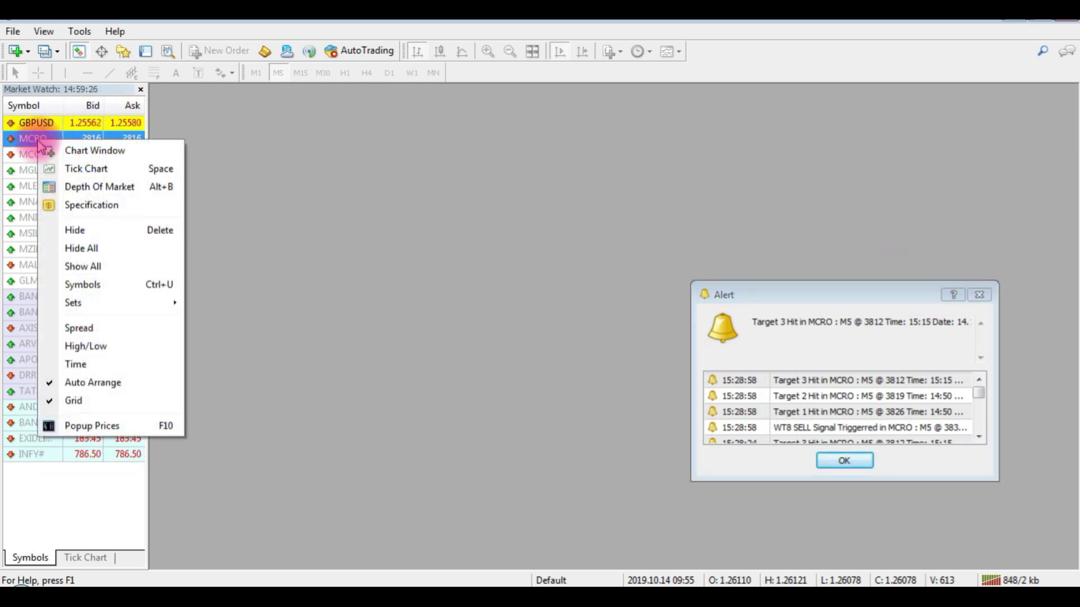
pyautogui.click(82, 237)
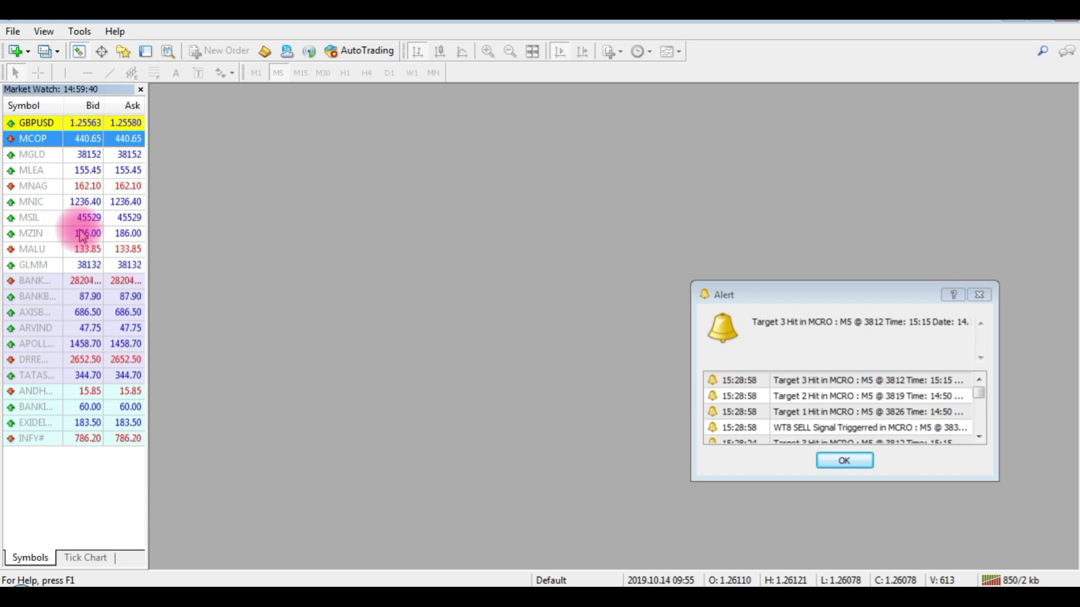
pyautogui.click(840, 467)
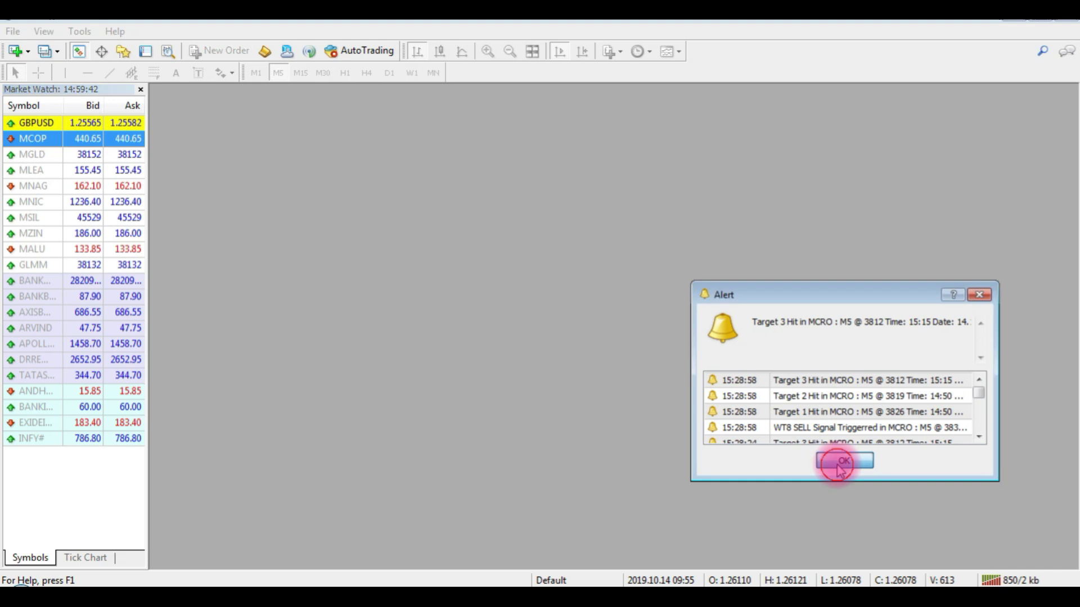
# Open a new GBPUSD chart window from the Market Watch on the M5 timeframe.
pyautogui.click(33, 121)
pyautogui.rightClick(37, 124)
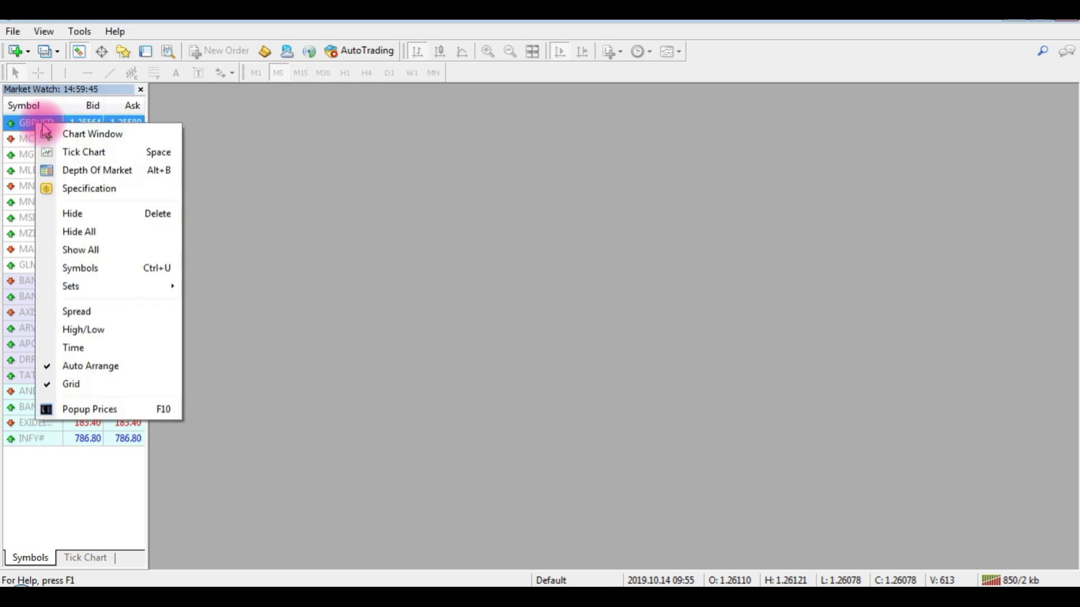
pyautogui.click(80, 133)
pyautogui.click(278, 72)
pyautogui.doubleClick(467, 255)
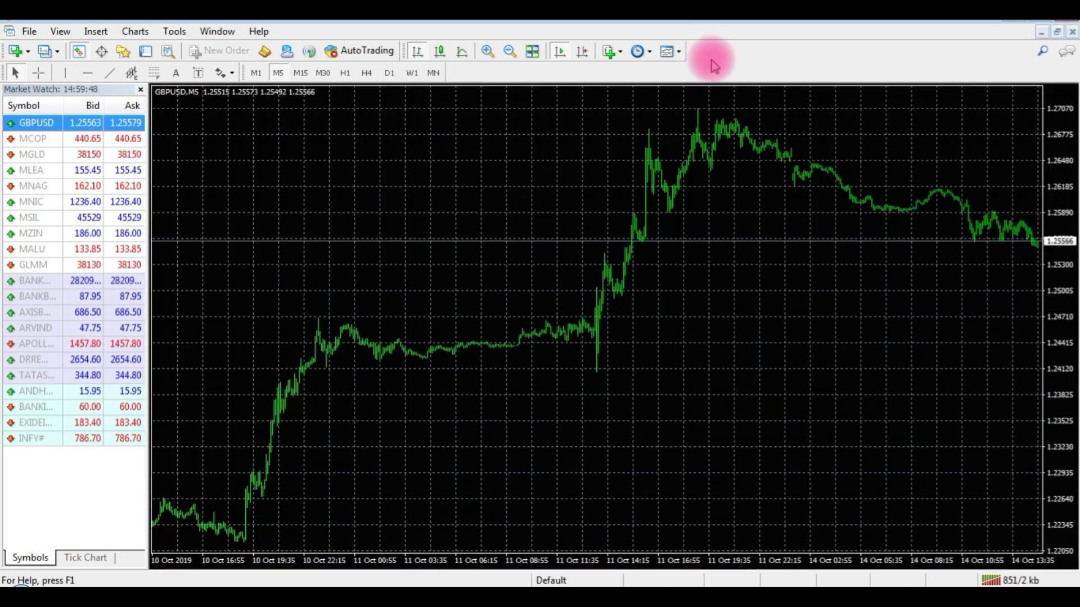
# Load the WinTrader_Scanner_1.2 template on the GBPUSD chart and dismiss the signal alert.
pyautogui.click(672, 52)
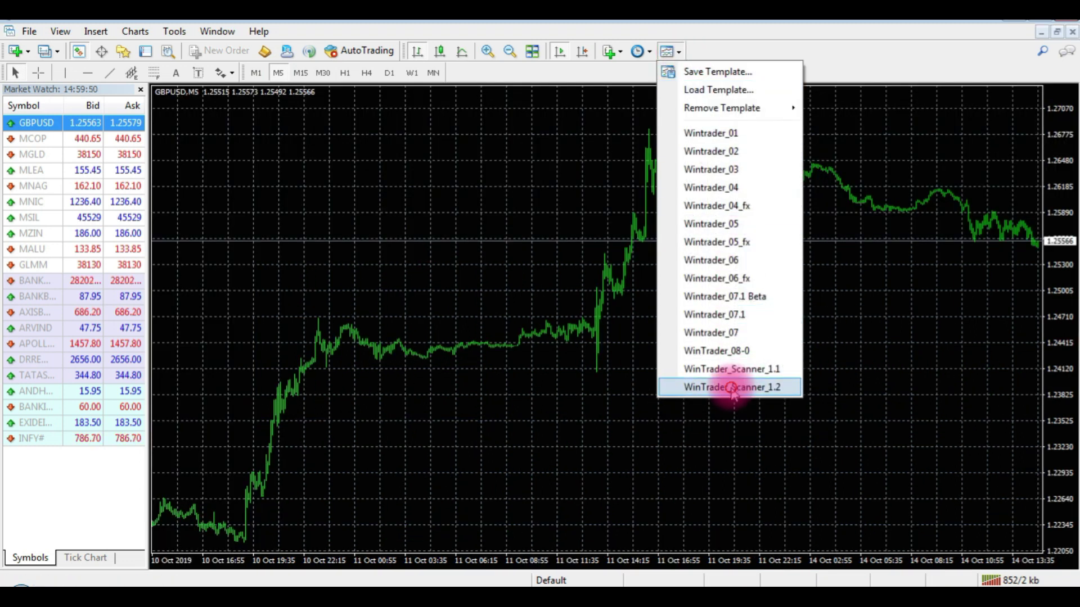
pyautogui.click(731, 388)
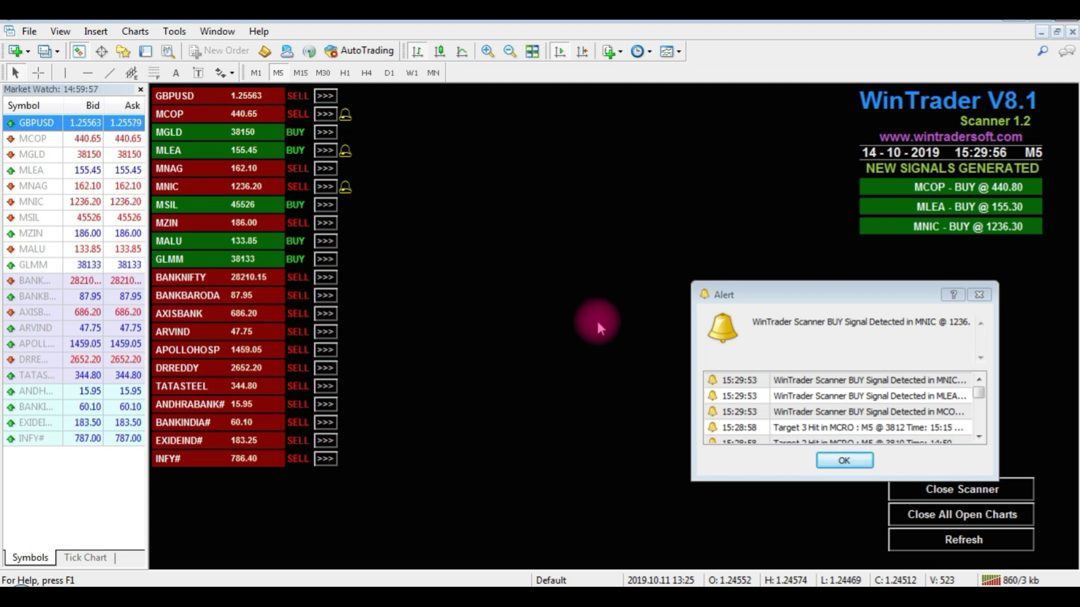
pyautogui.click(844, 461)
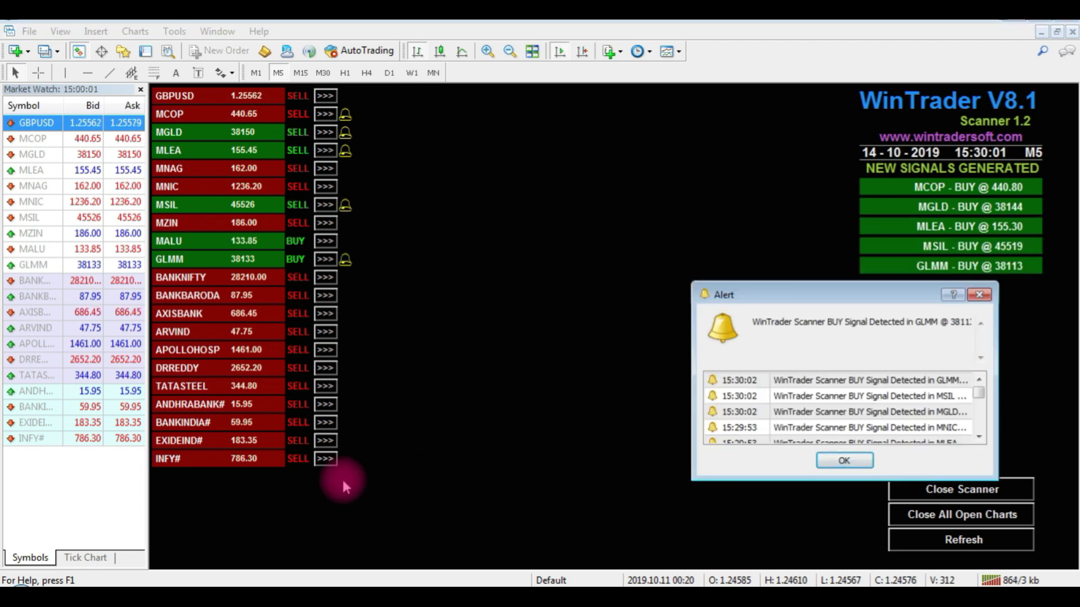
# Show the IDBI# (IDBI Bank) symbol in the Market Watch, close the symbols list and select its new entry.
pyautogui.rightClick(36, 328)
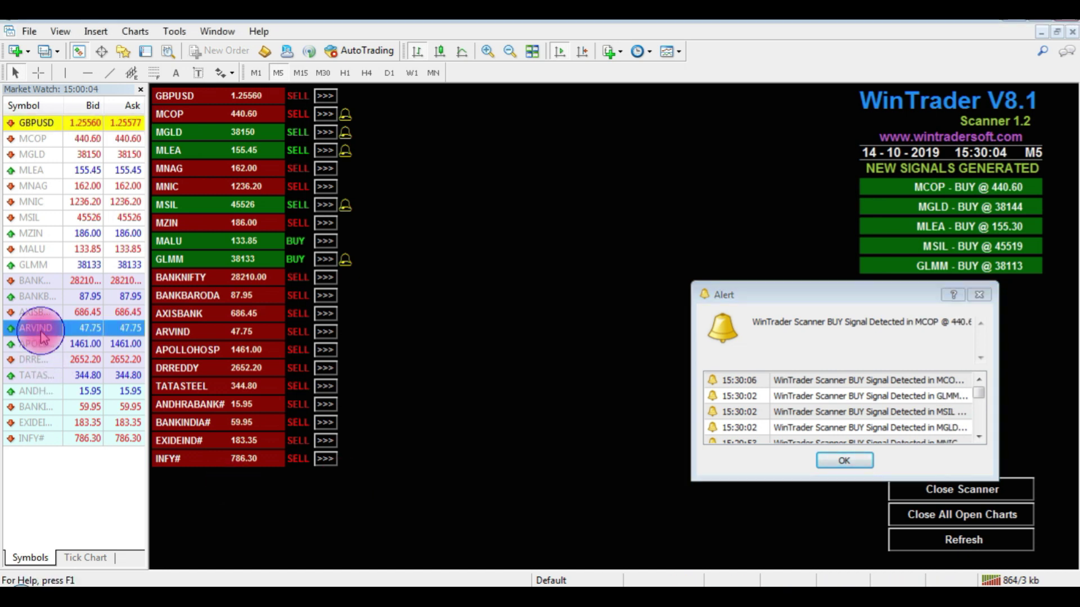
pyautogui.click(99, 186)
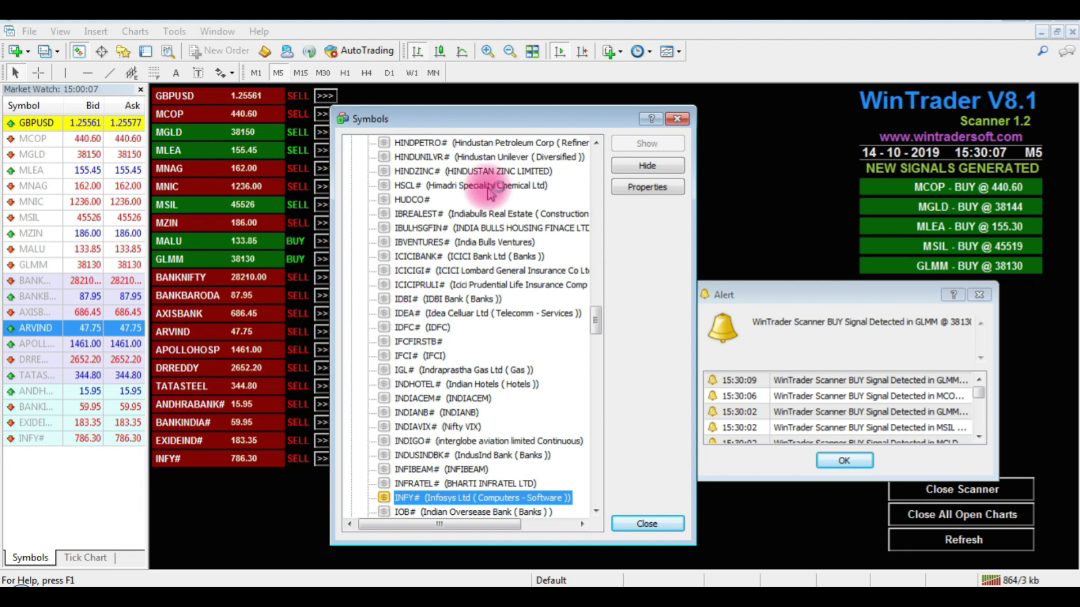
pyautogui.moveTo(484, 119); pyautogui.dragTo(616, 102)
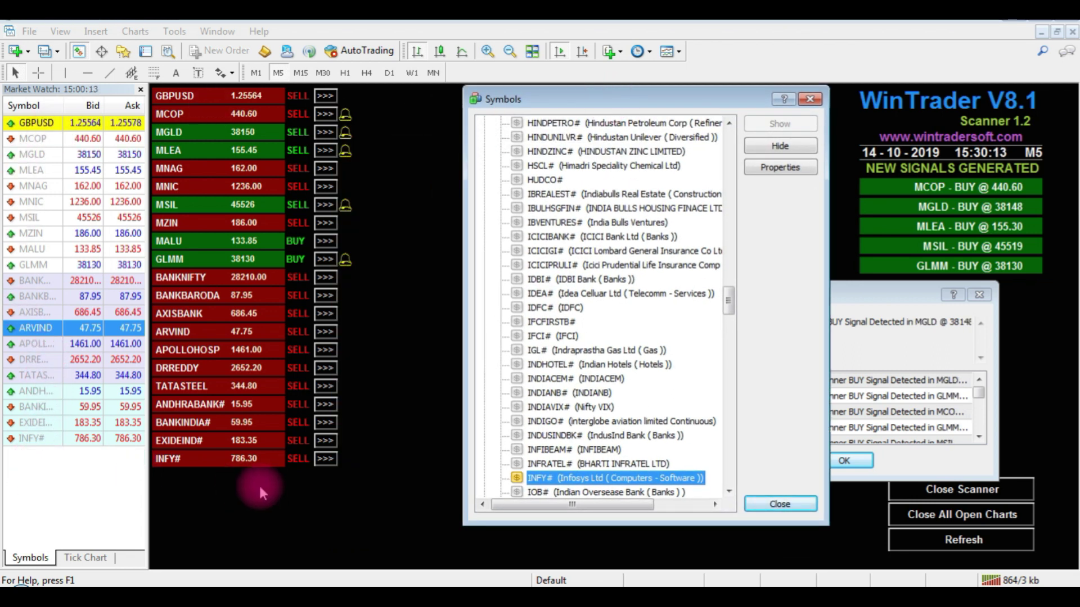
pyautogui.click(565, 281)
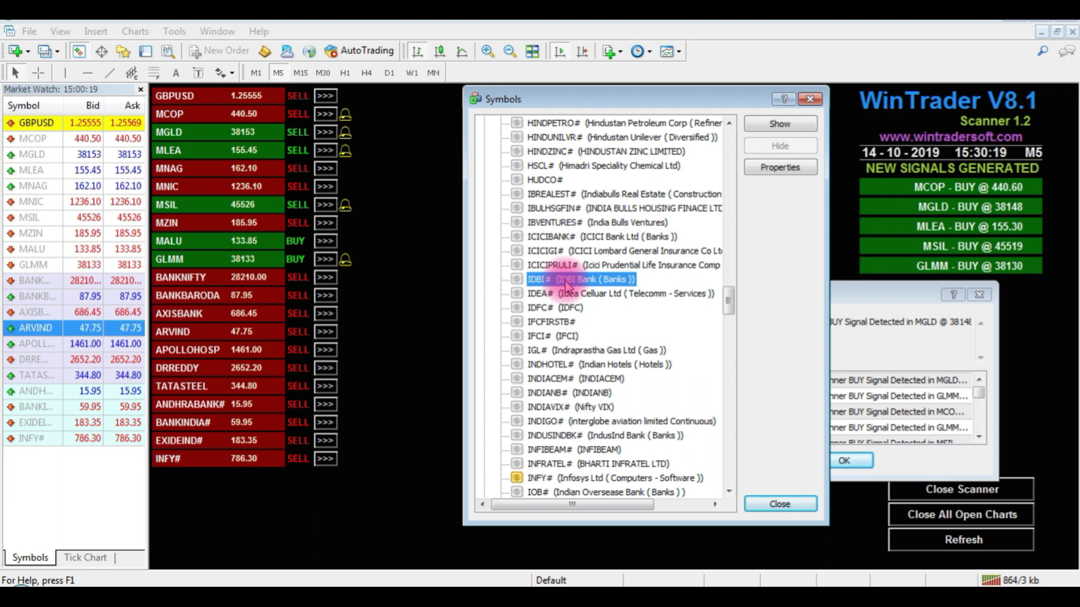
pyautogui.doubleClick(565, 281)
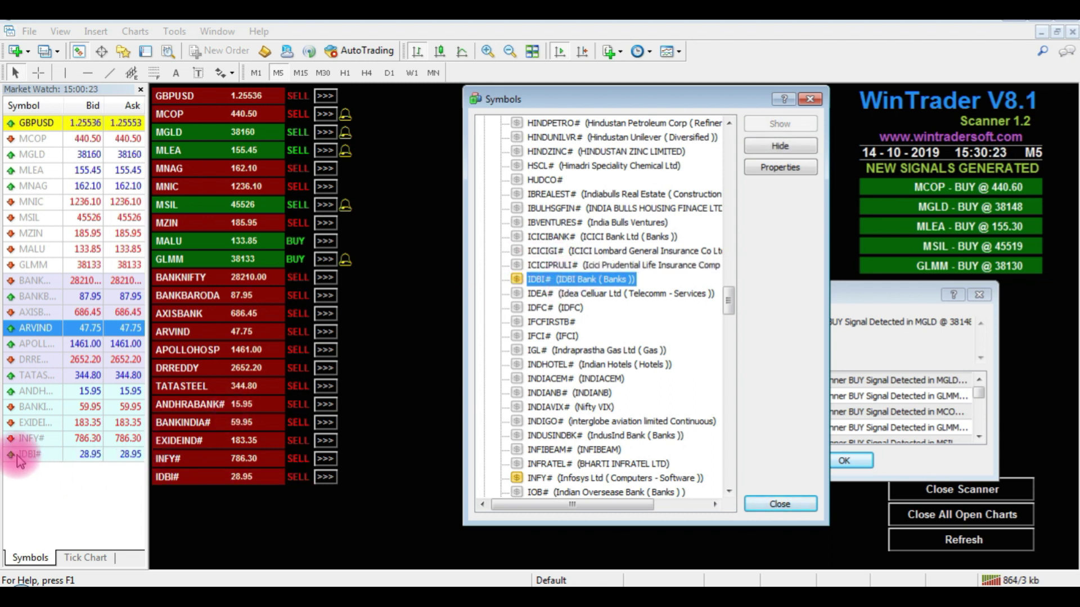
pyautogui.click(810, 99)
pyautogui.click(49, 452)
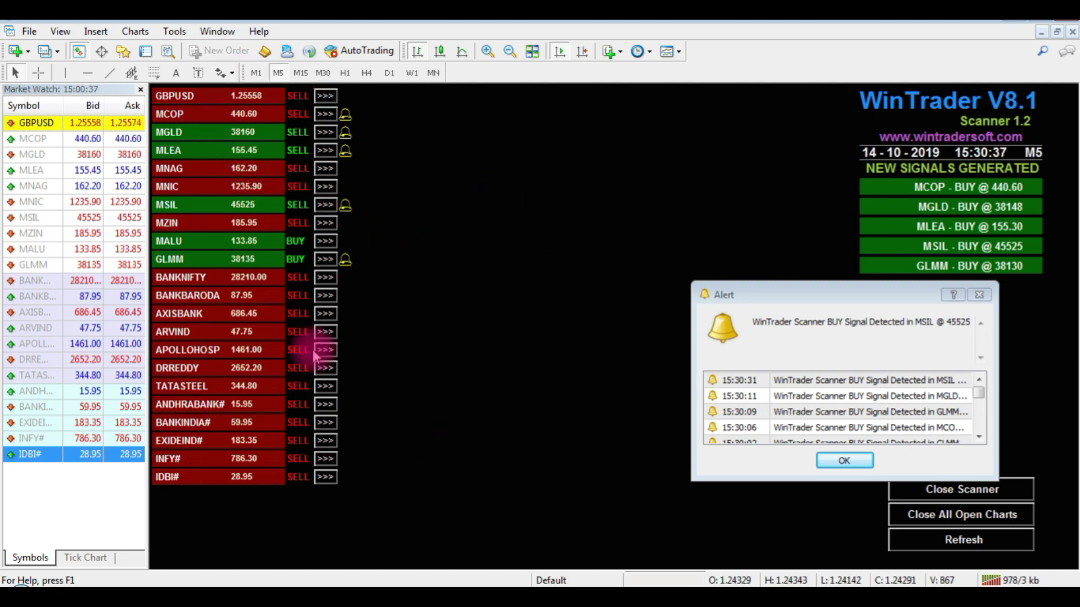
# Open the MSIL chart from its scanner entry and move the alert window off the trend readings.
pyautogui.click(326, 204)
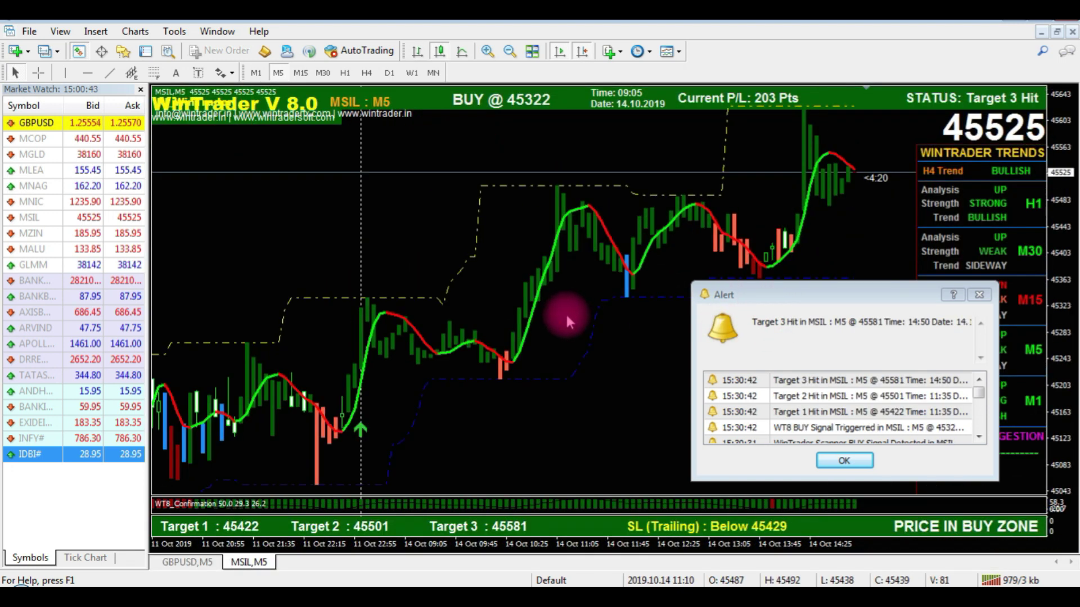
pyautogui.moveTo(710, 296); pyautogui.dragTo(62, 253)
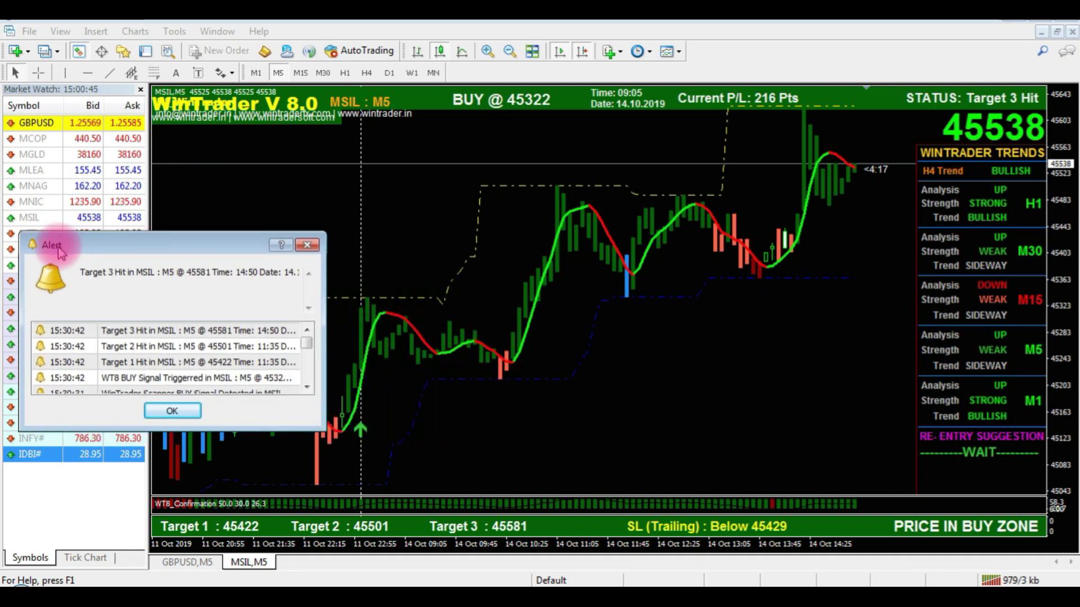